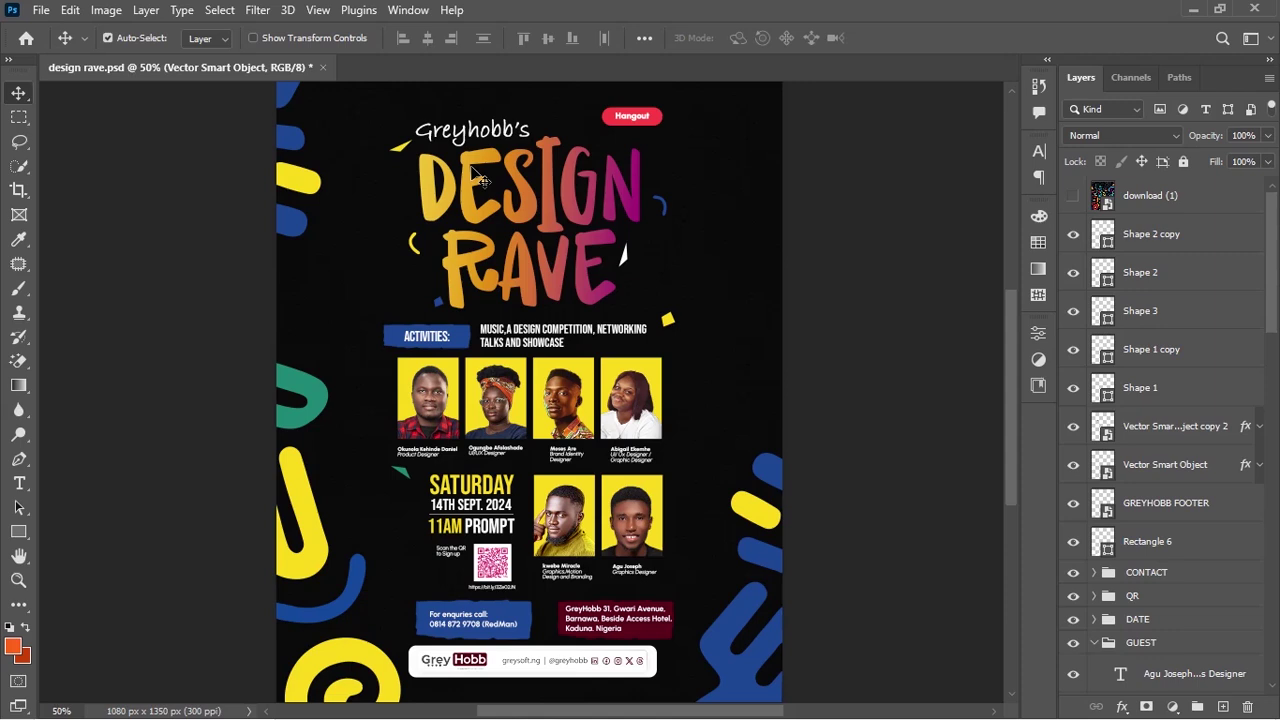
- Examine the flyer's corner pattern artwork and briefly show the hidden "download (1)" source pattern layer over the design
click(770, 483)
mouse_move(770, 483)
mouse_down()
mouse_move(740, 371)
mouse_move(745, 450)
mouse_move(777, 476)
mouse_up()
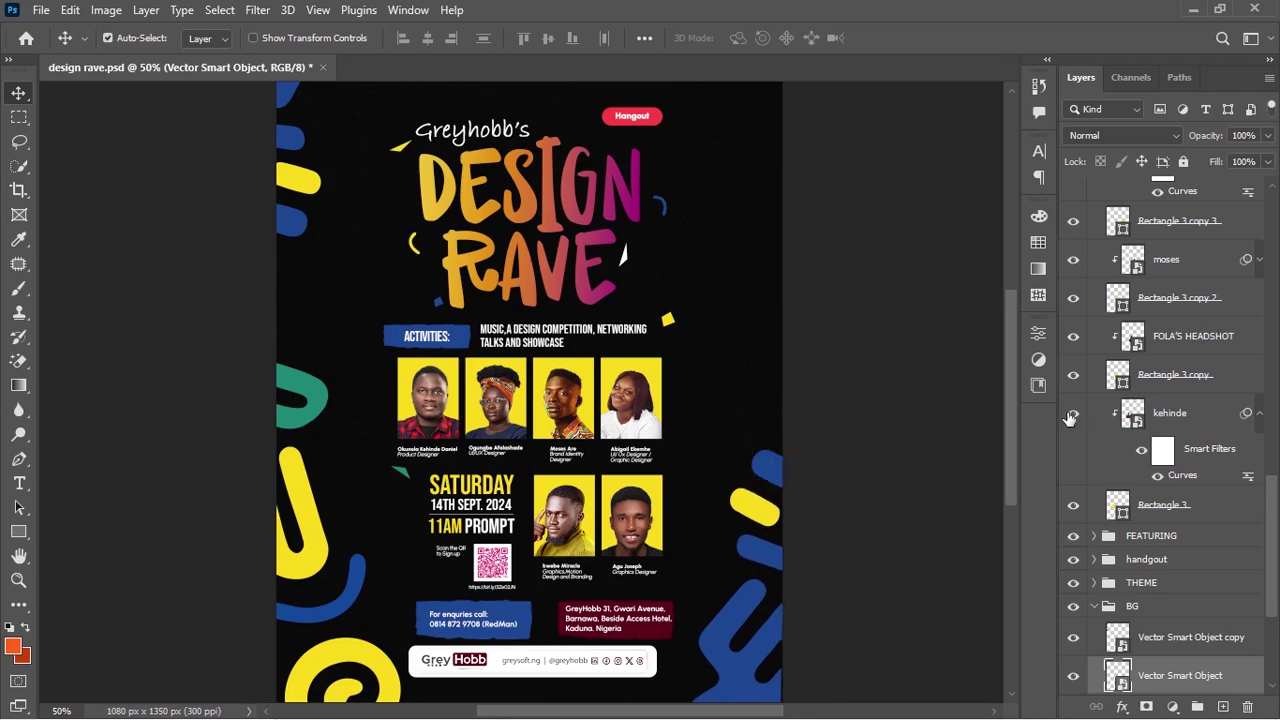
scroll(1070, 422, up, 10)
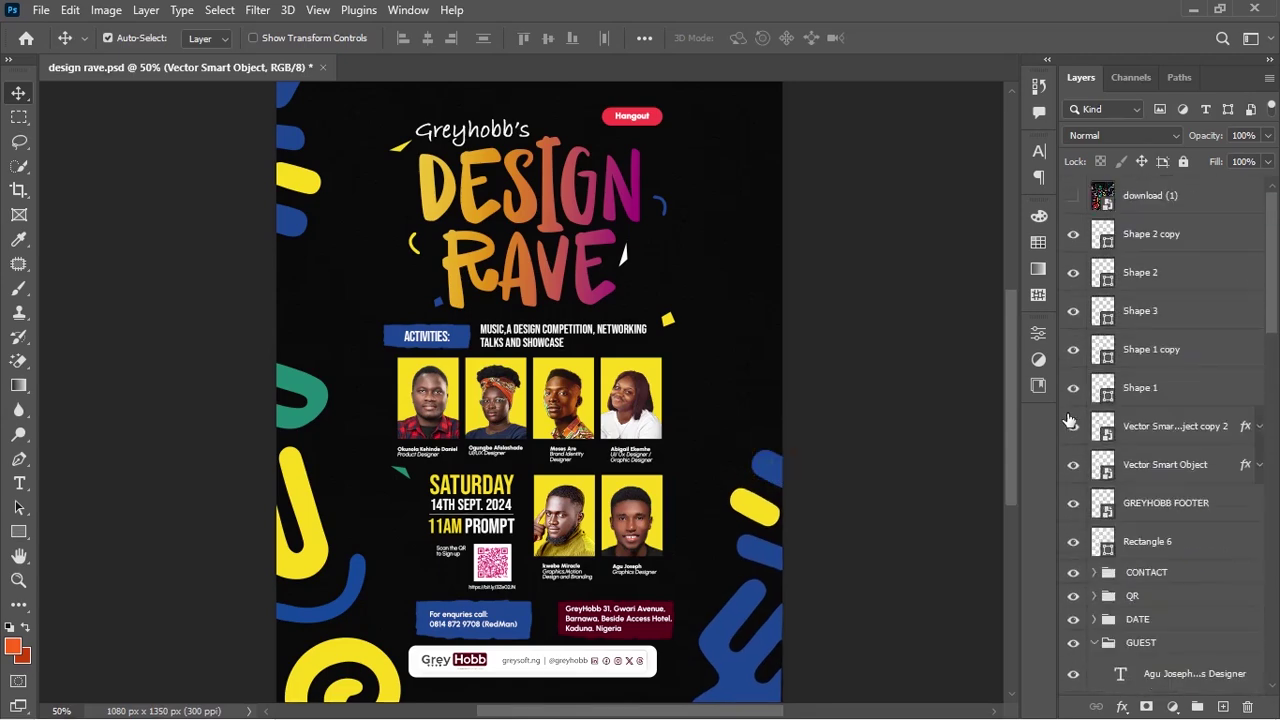
click(1073, 195)
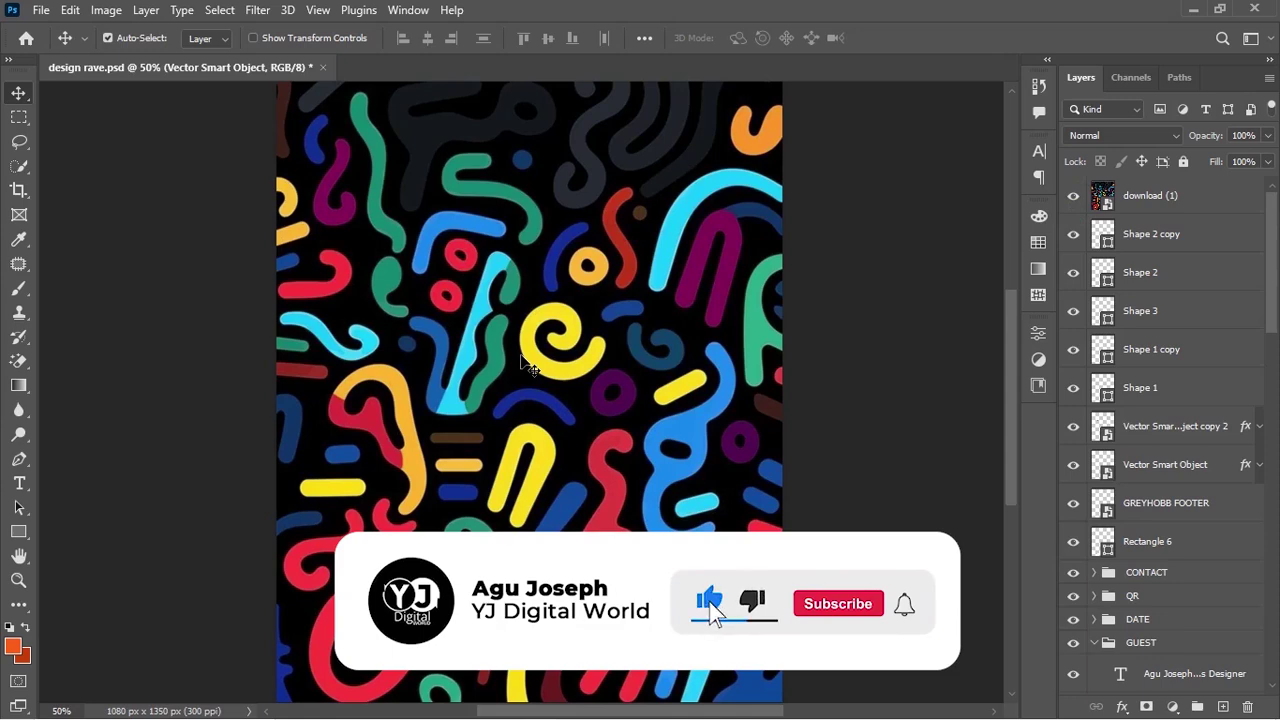
click(1076, 202)
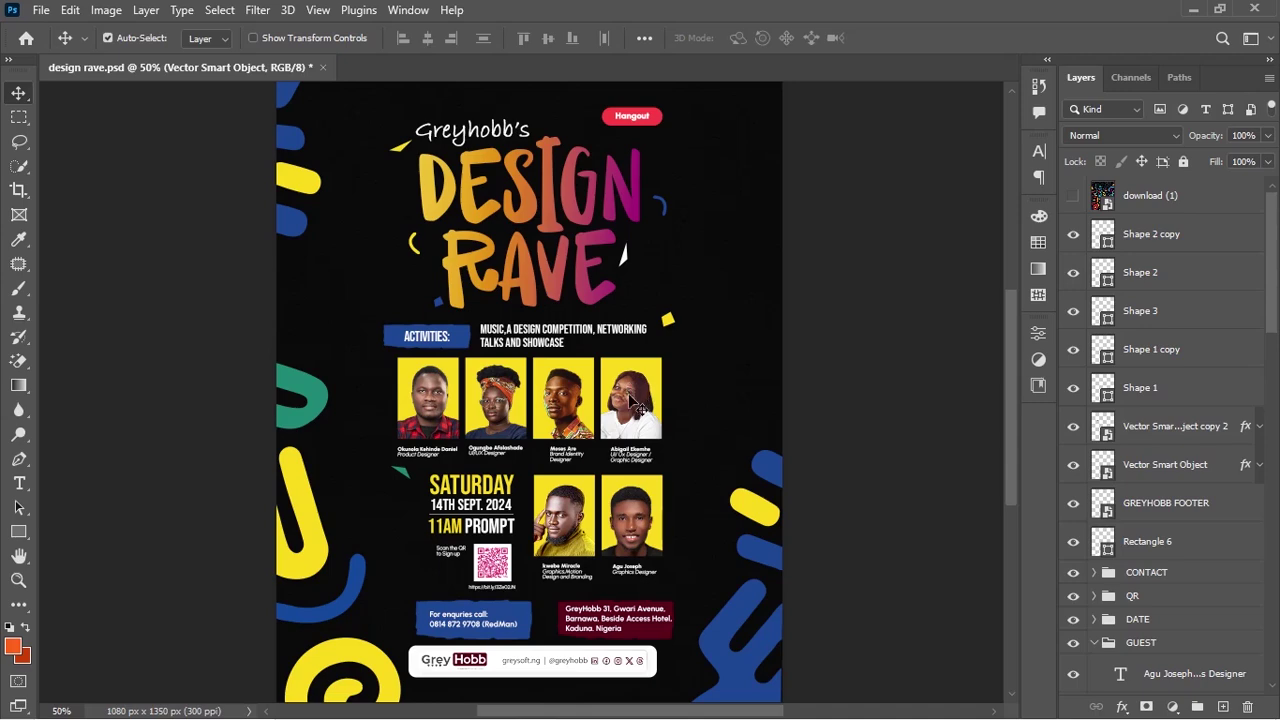
drag(766, 466, 757, 443)
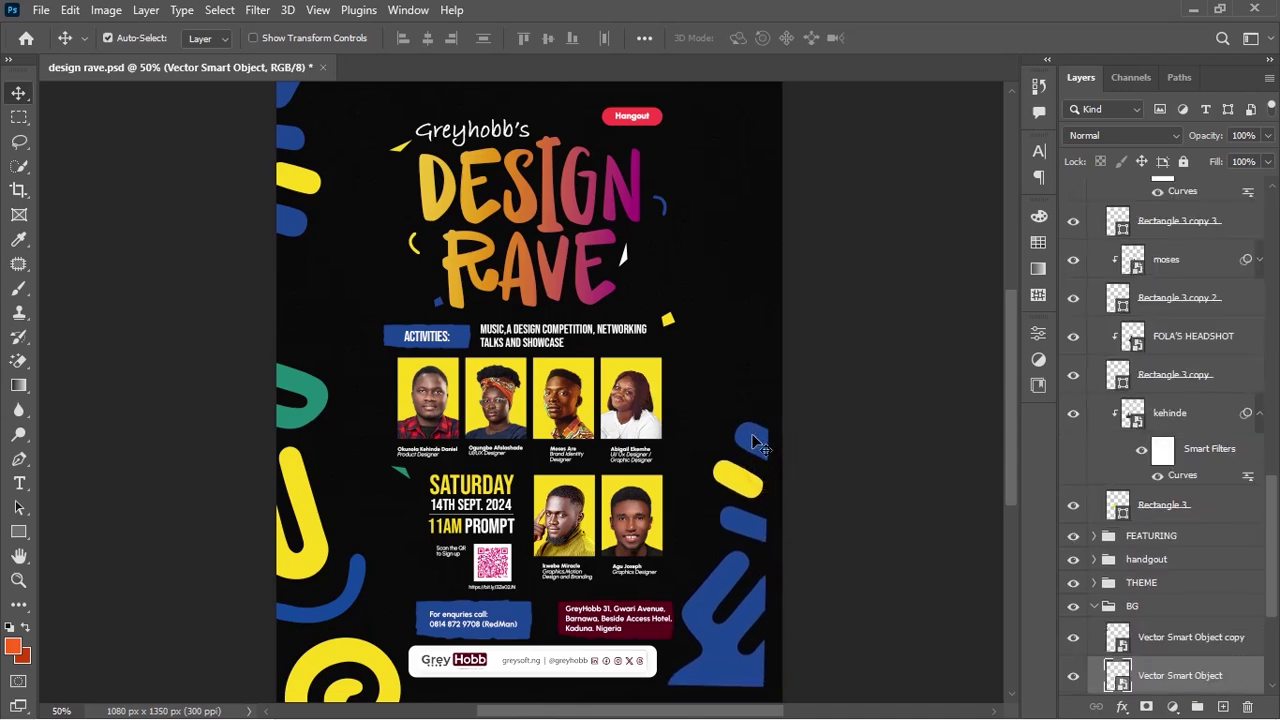
- Switch to Adobe Illustrator and create a new landscape A4 document of 841.89 x 595.28 pt in RGB colour
key(super)
click(668, 700)
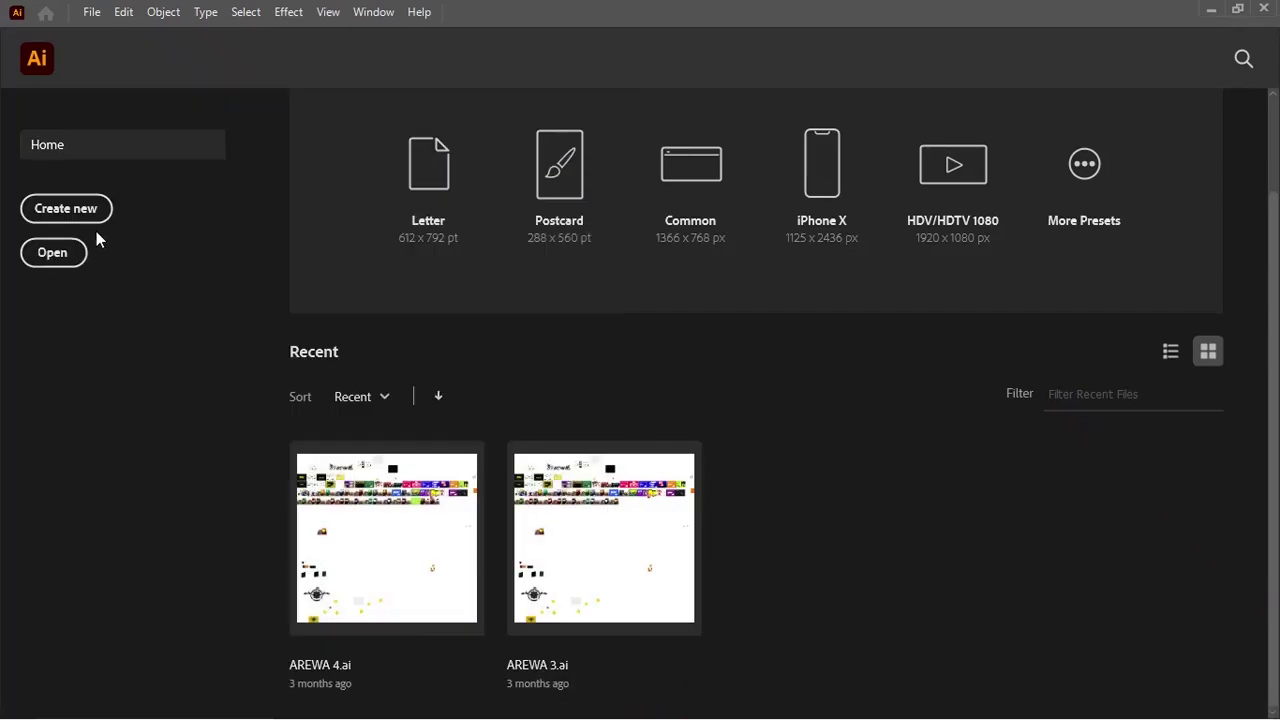
click(67, 218)
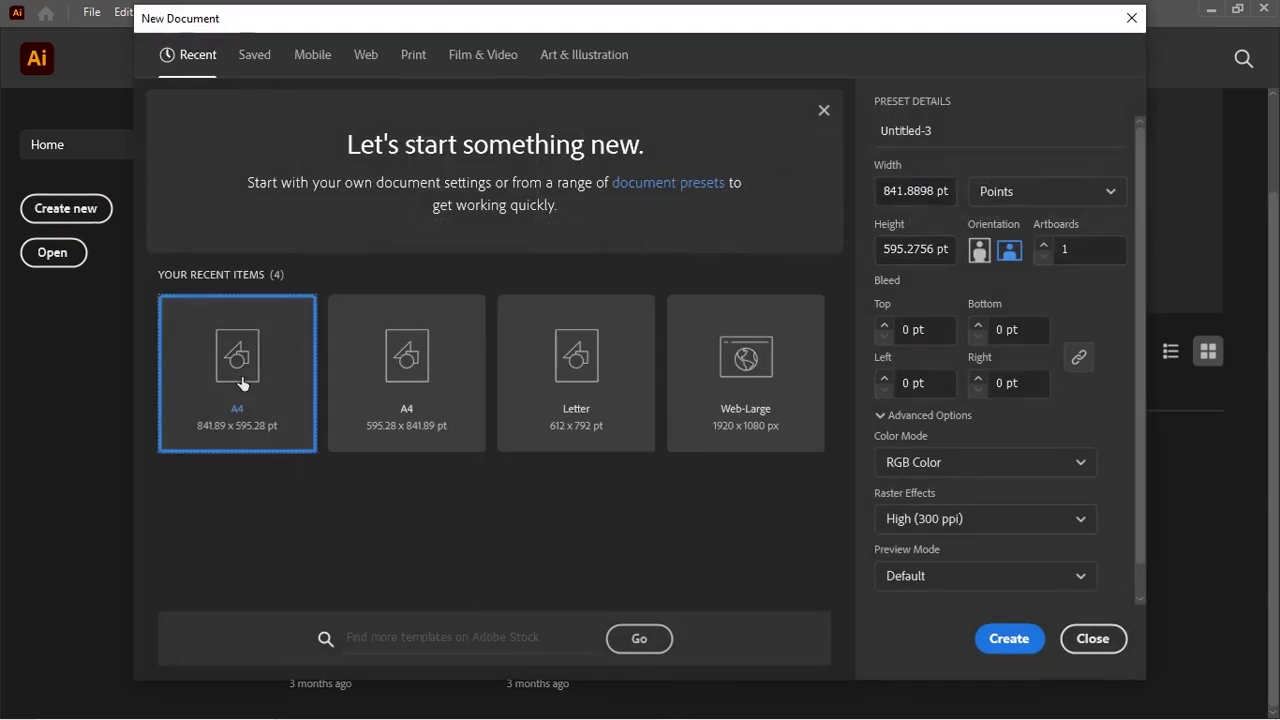
click(267, 383)
click(1010, 640)
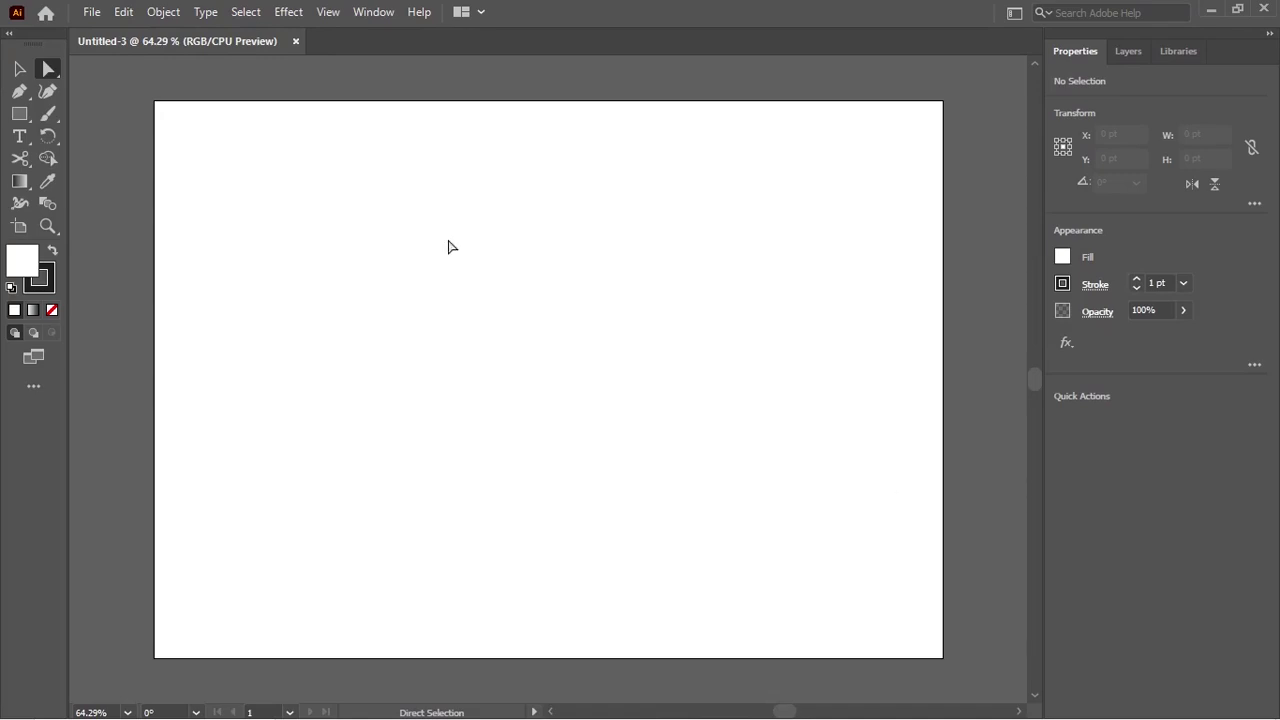
- Place "download (1)" at about 243 x 434 pt and "Geometric Pattern _ Cover" at about 309 x 232 pt side by side as linked images
click(90, 12)
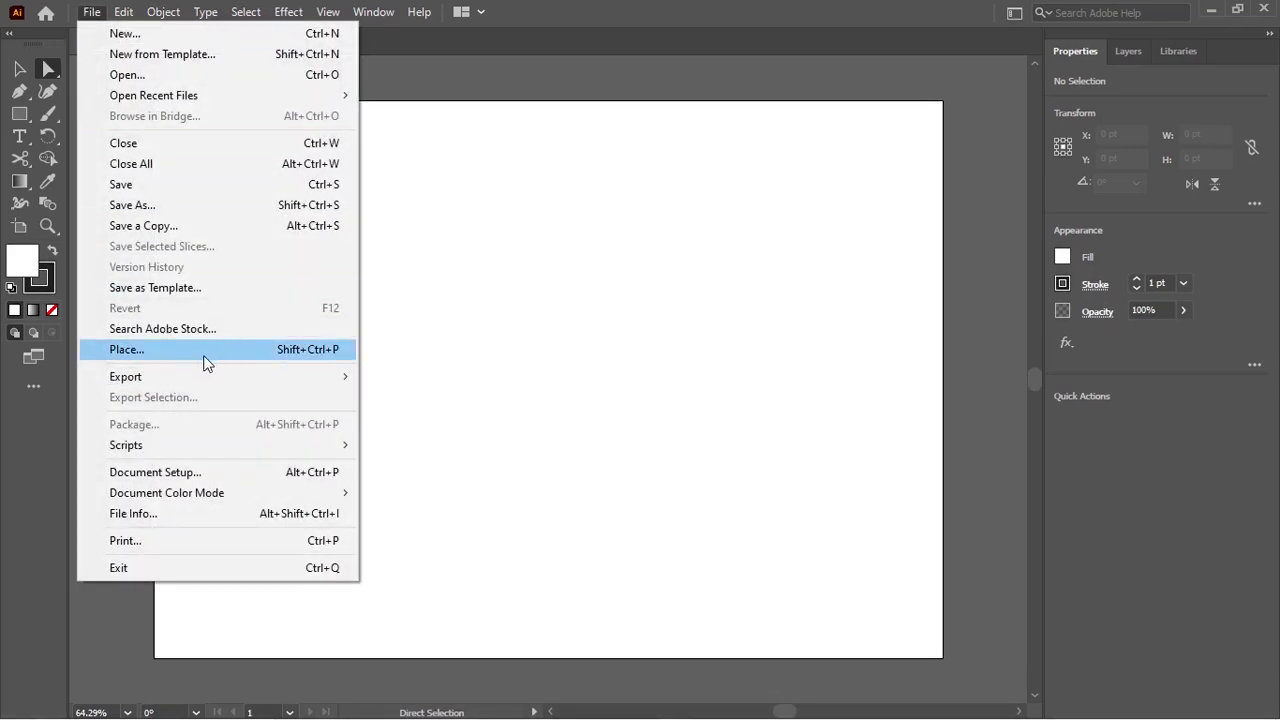
click(127, 349)
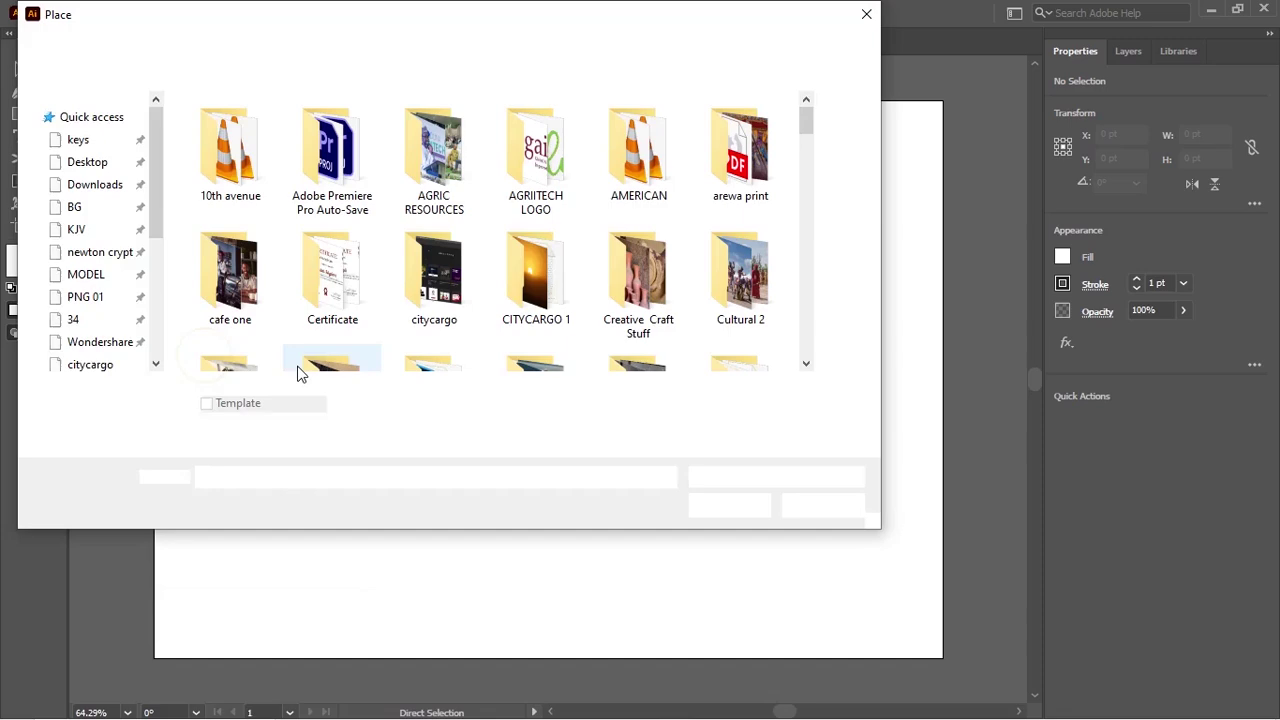
scroll(300, 297, down, 5)
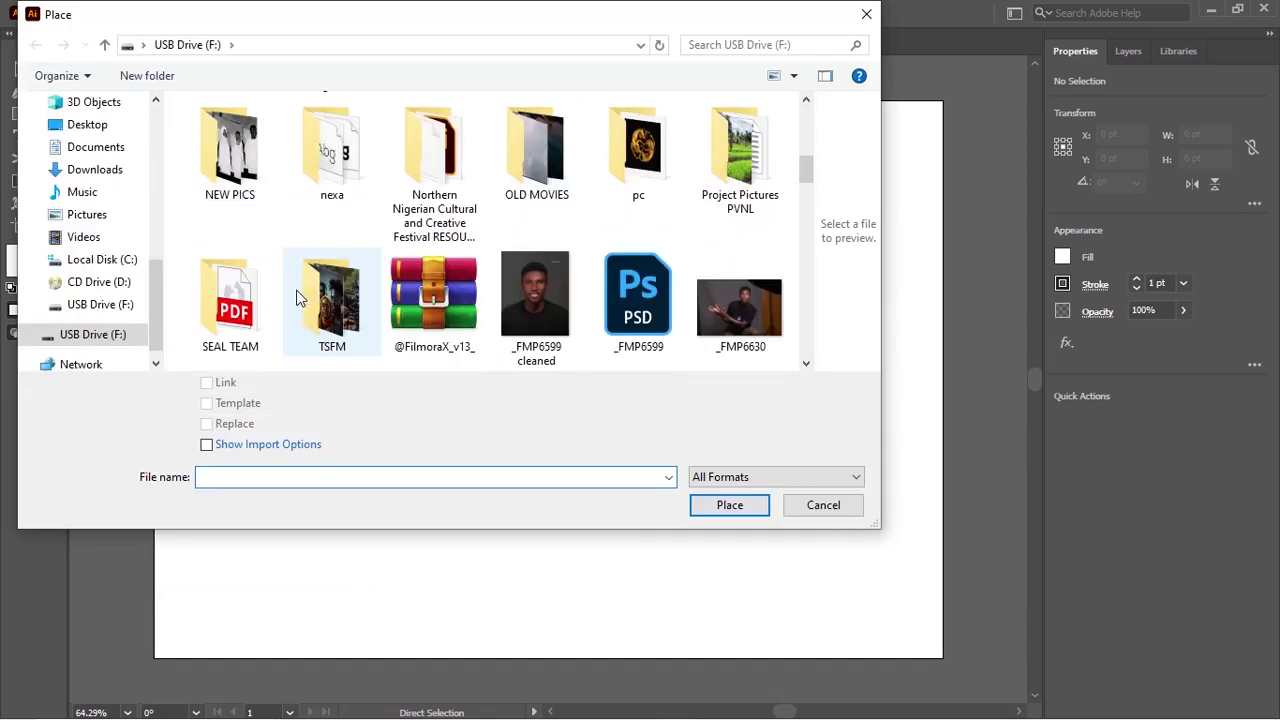
scroll(297, 297, down, 5)
click(217, 189)
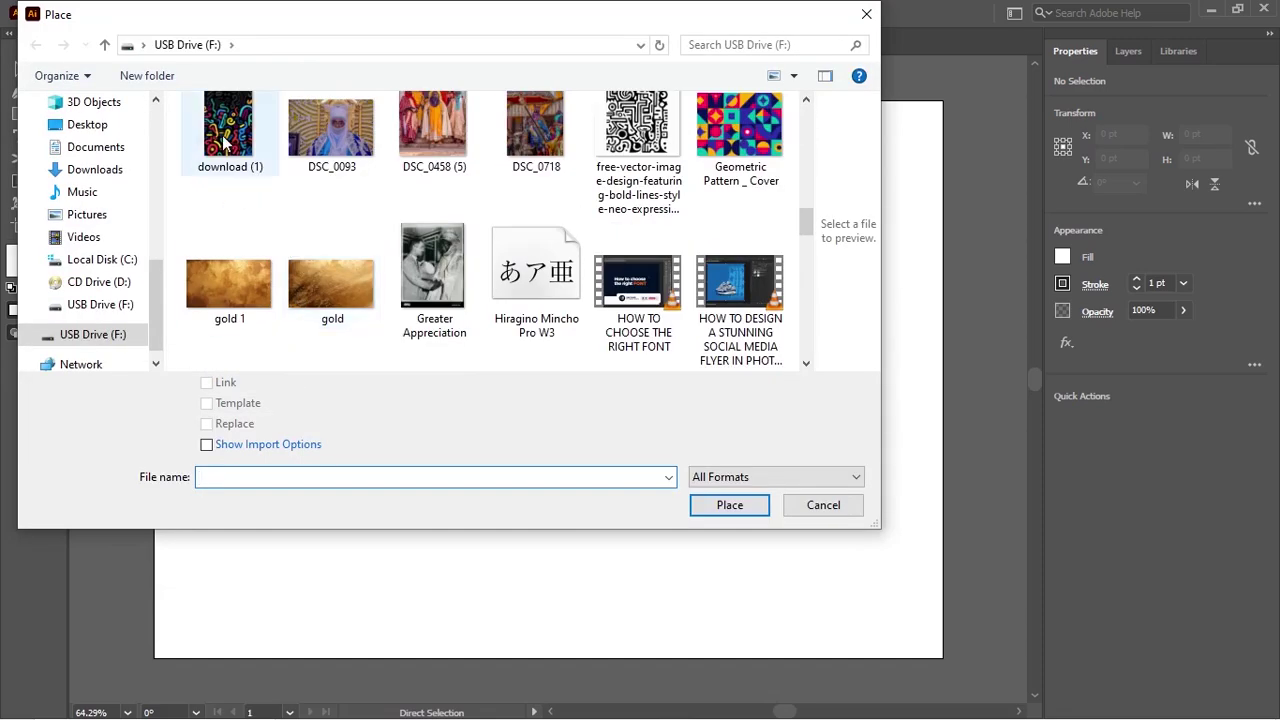
ctrl+click(740, 160)
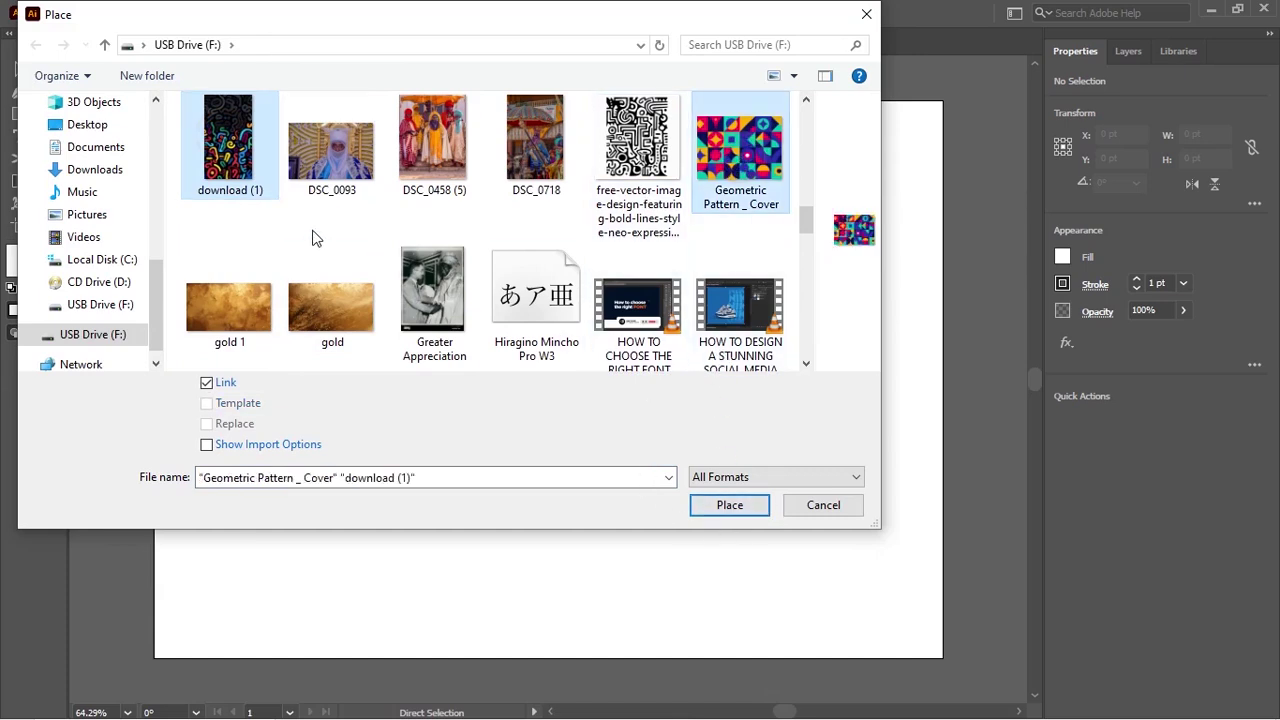
click(754, 512)
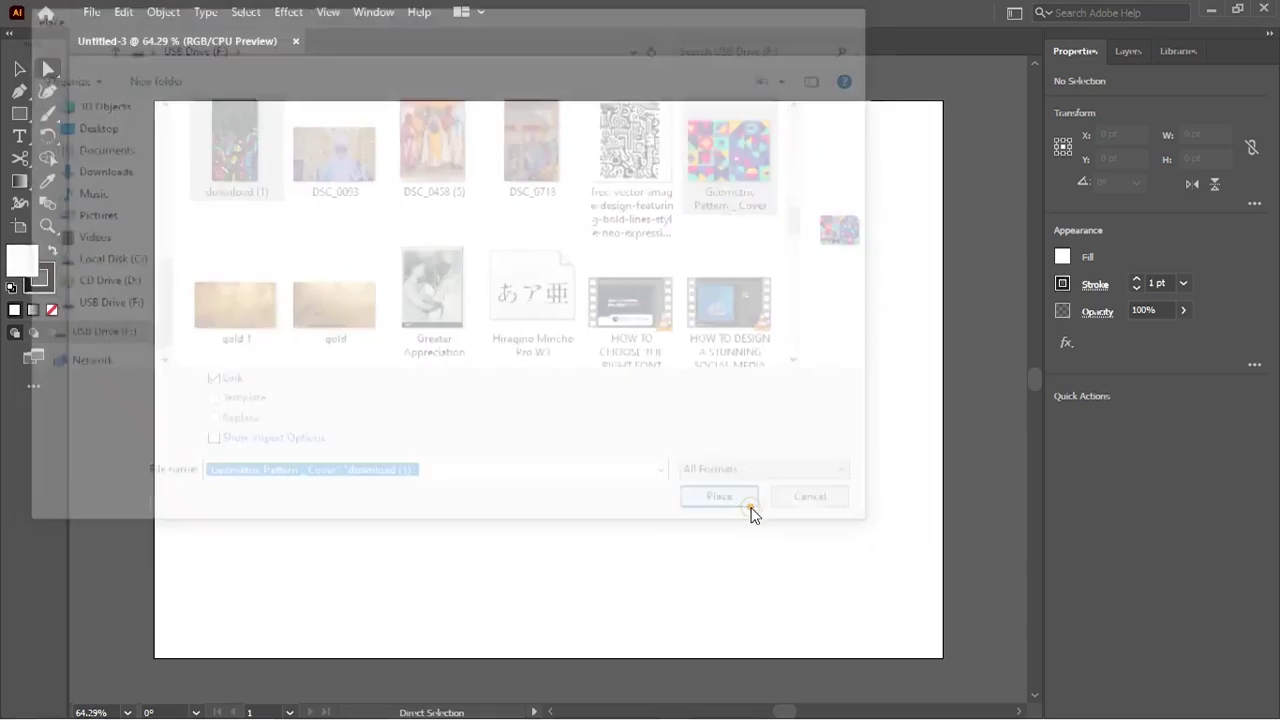
drag(205, 133, 539, 541)
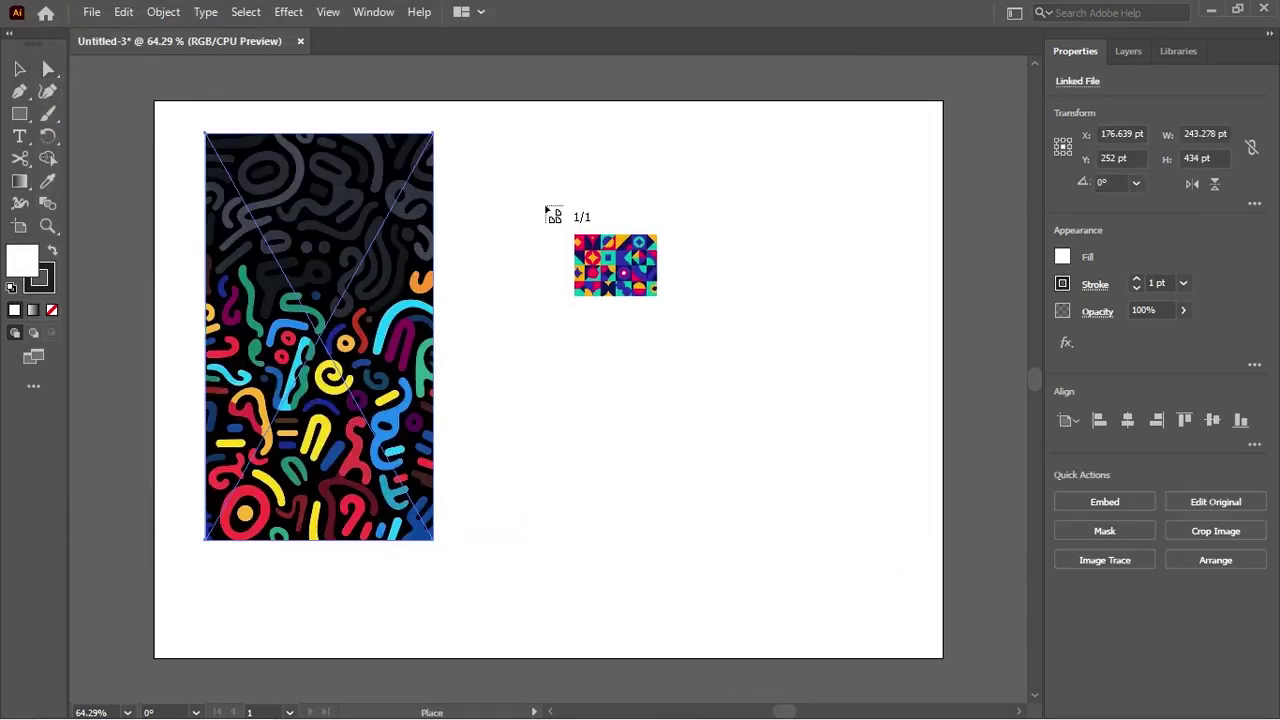
drag(520, 176, 811, 546)
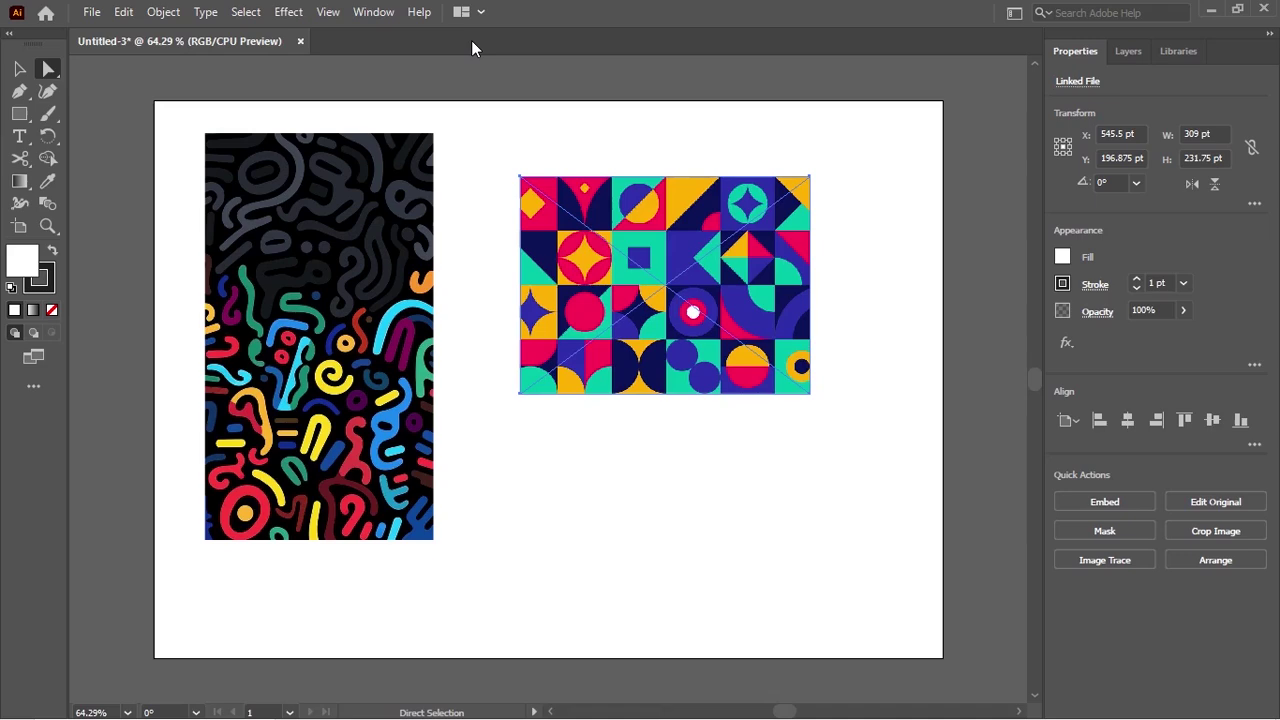
- Convert the doodle image into separate vector shapes using Image Trace with the 6 Colors preset, Expand and Ungroup
click(404, 240)
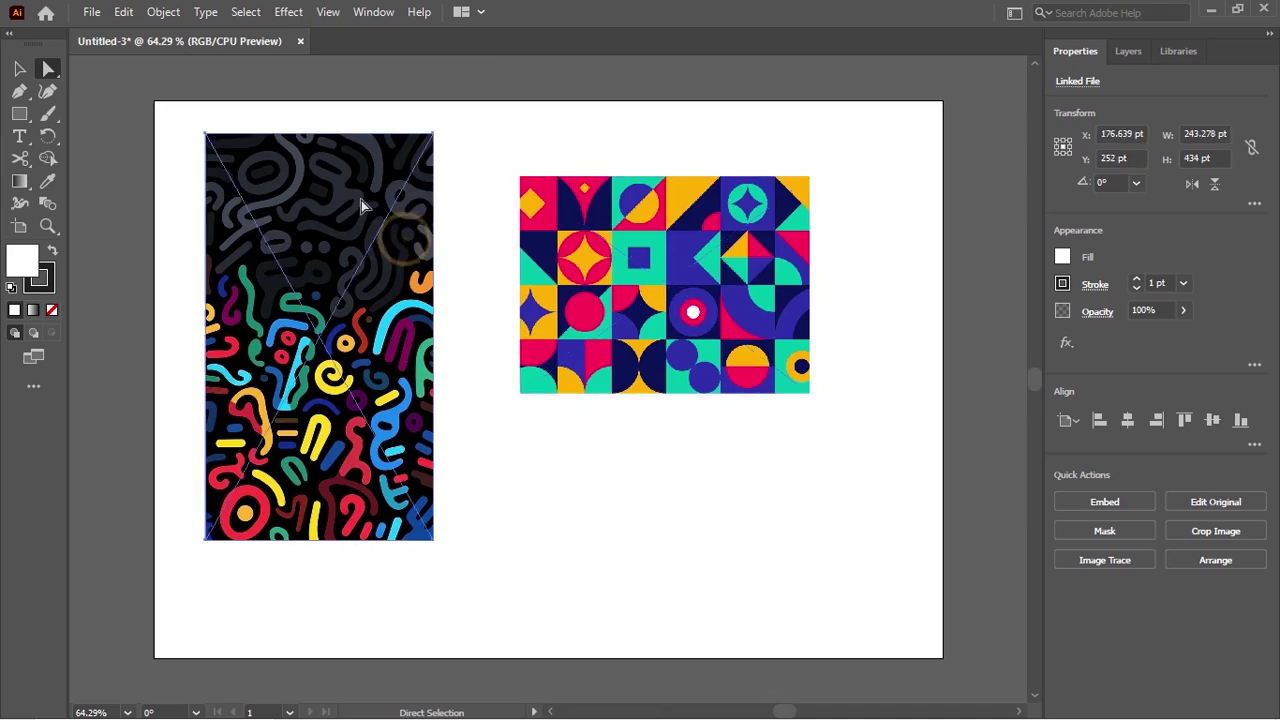
drag(361, 200, 366, 240)
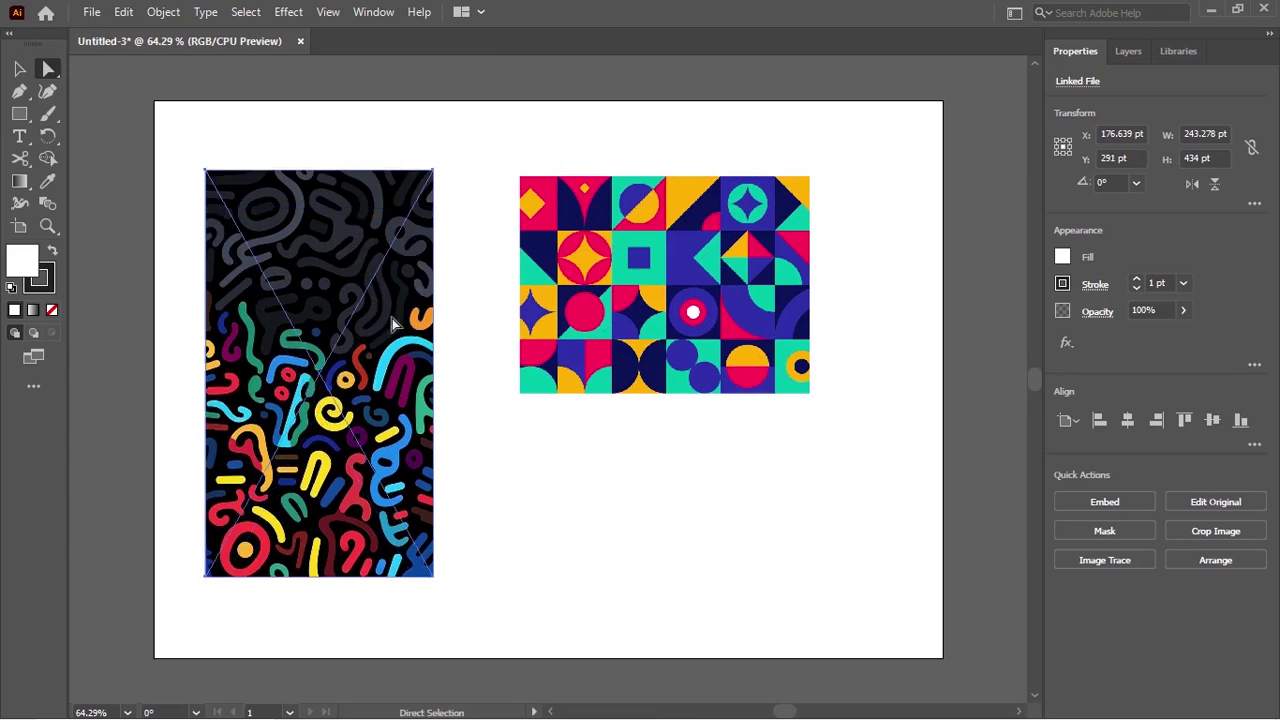
click(1105, 560)
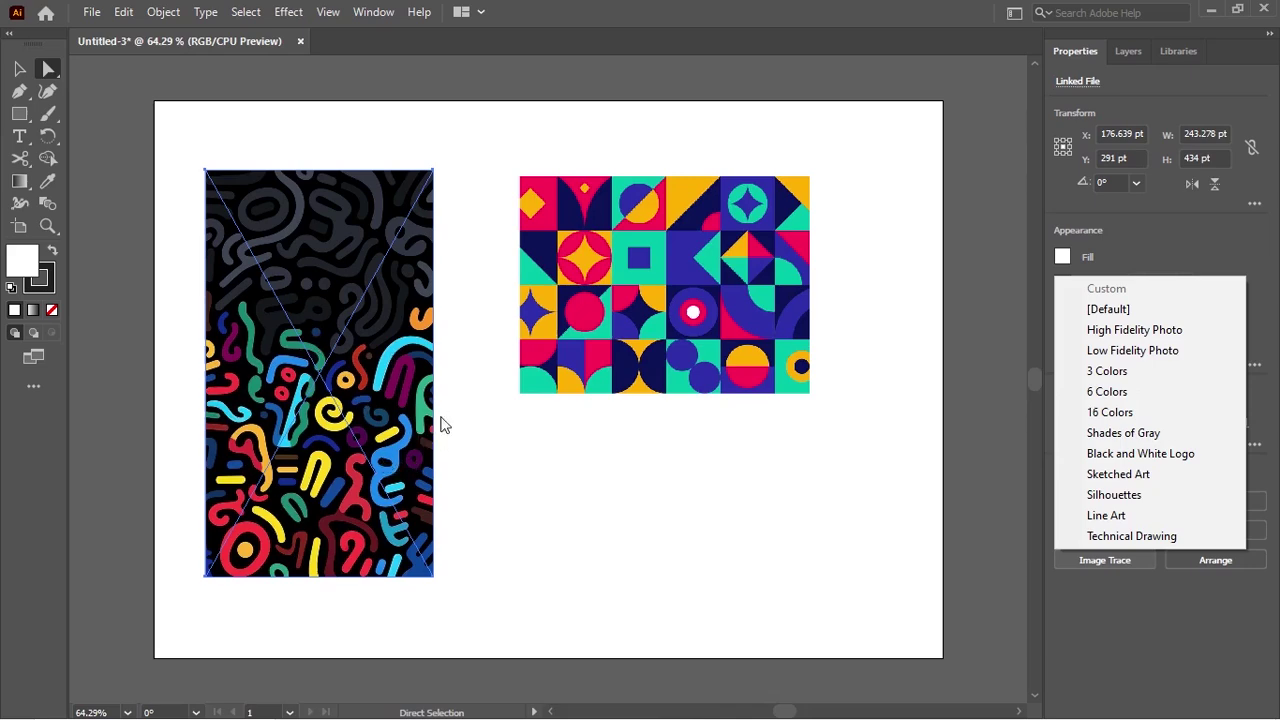
click(1110, 392)
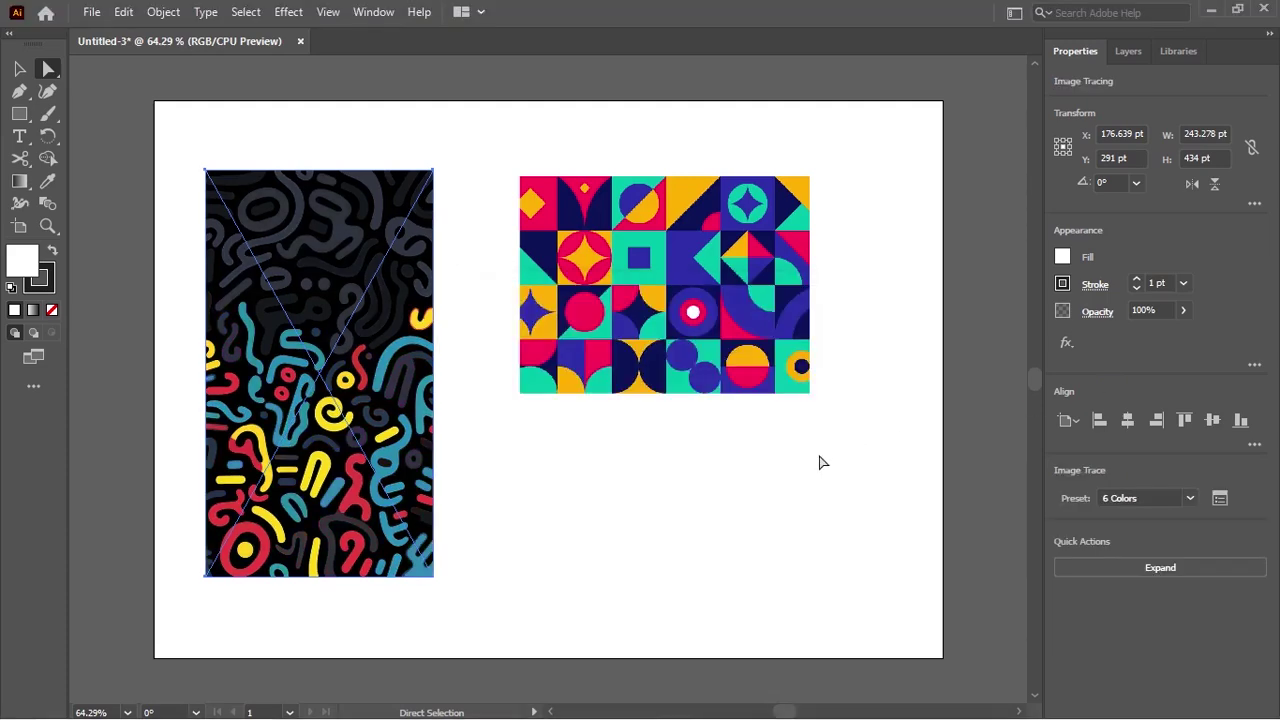
click(1148, 567)
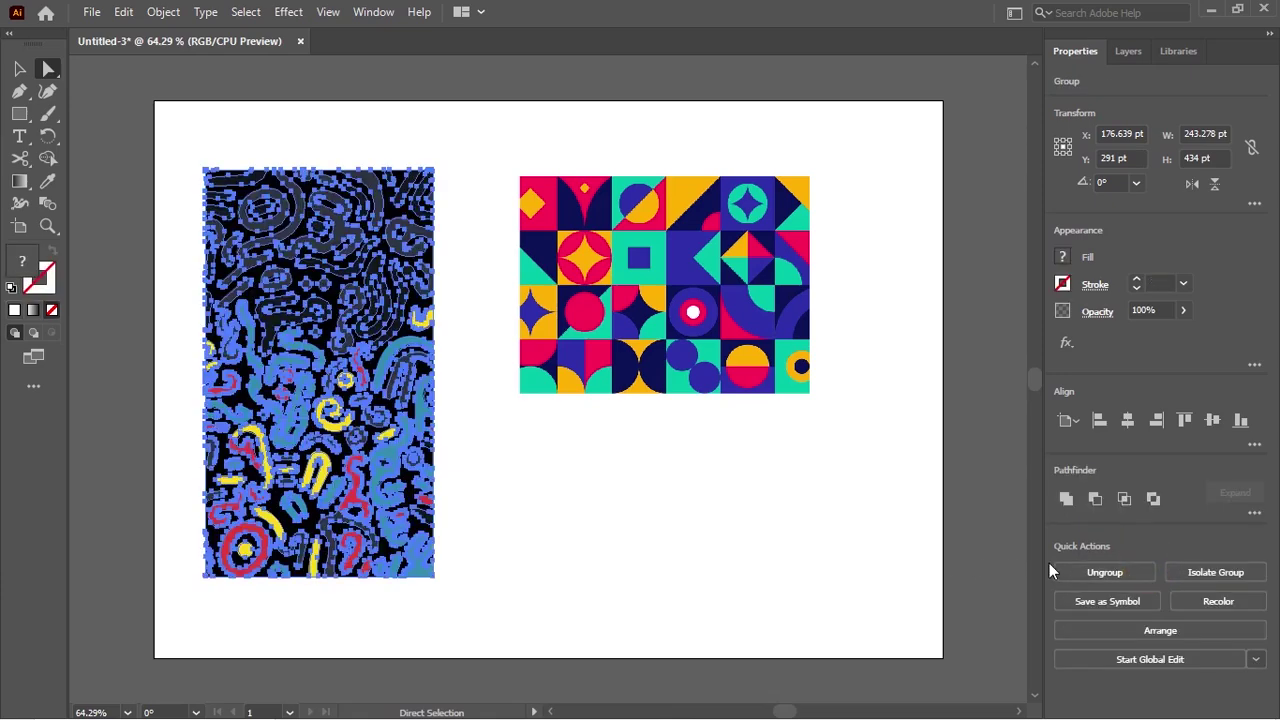
click(1134, 576)
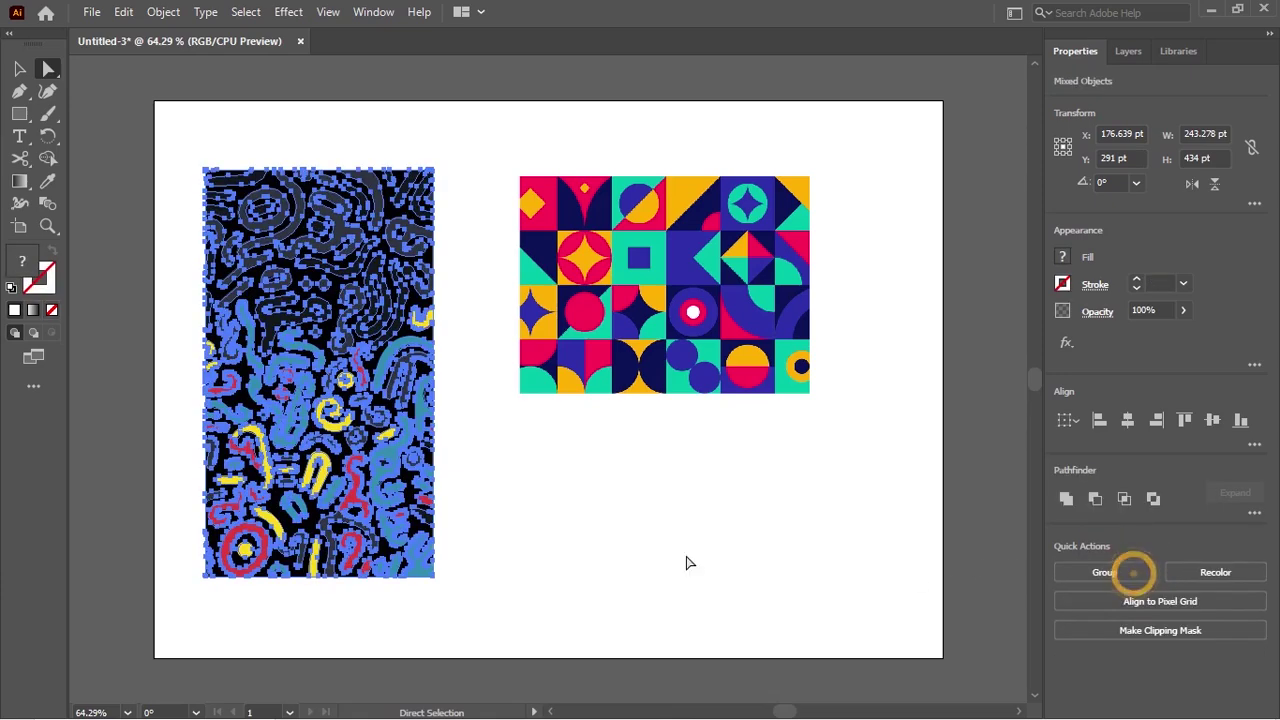
click(550, 450)
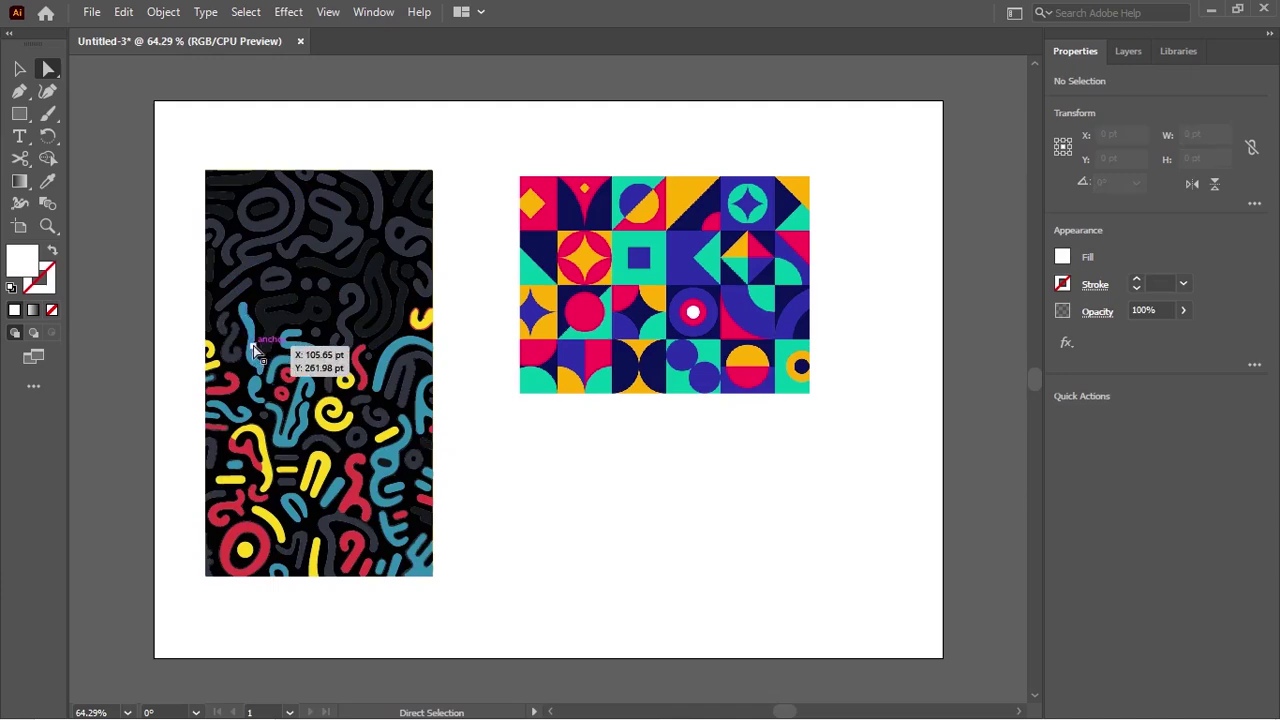
- Move the teal squiggle, a dark grey S-curve and the yellow spiral out of the traced doodle to the empty area below the geometric pattern
click(26, 74)
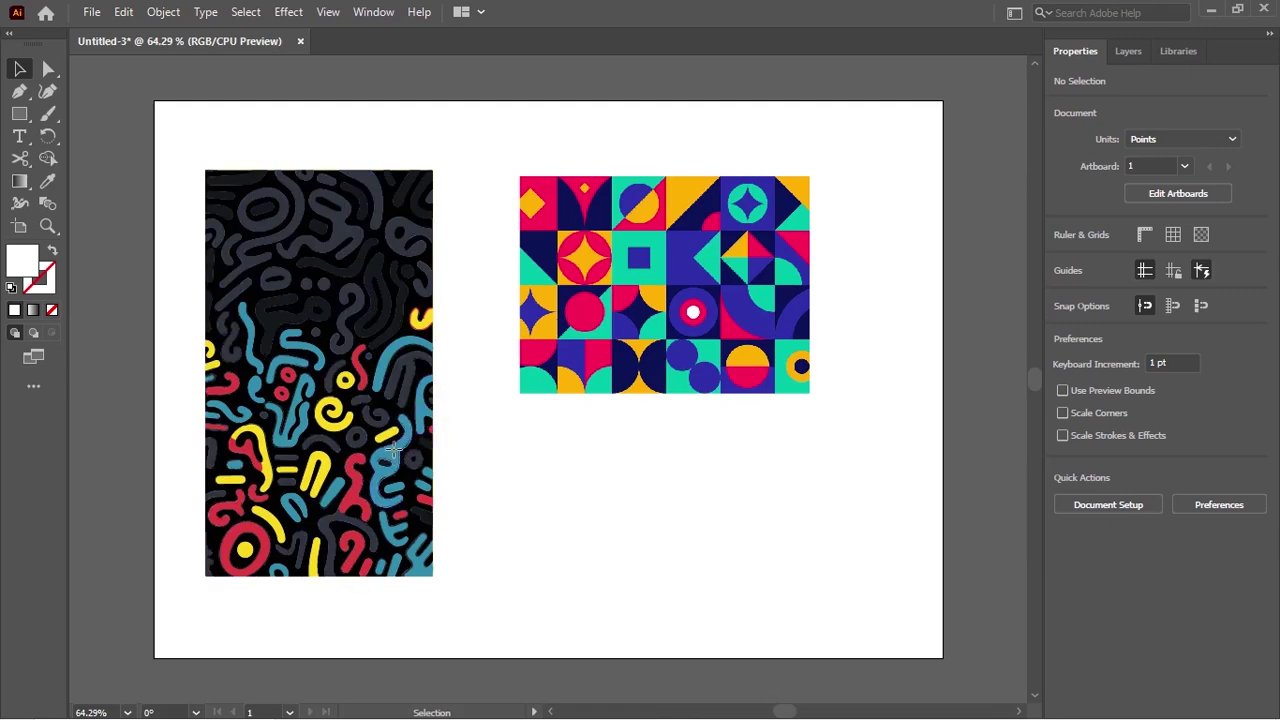
mouse_move(393, 452)
mouse_down()
mouse_move(562, 490)
mouse_move(552, 503)
mouse_up()
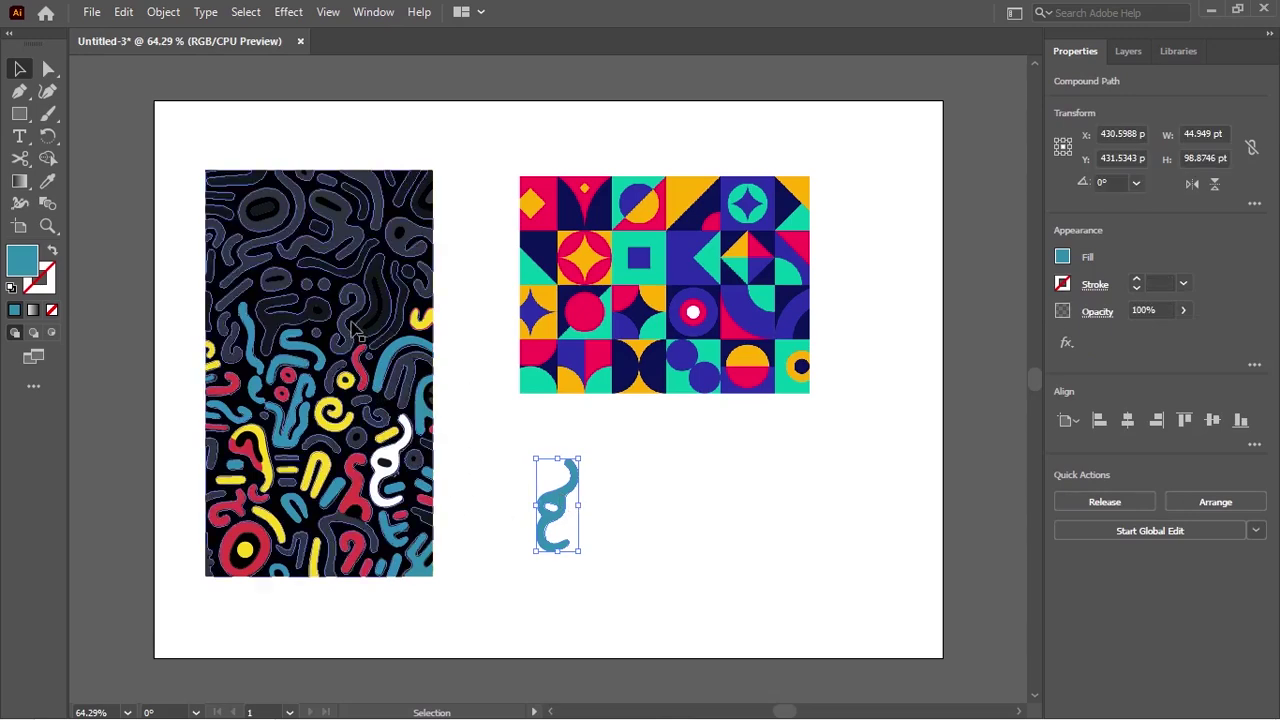
mouse_move(354, 326)
mouse_down()
mouse_move(581, 462)
mouse_move(565, 478)
mouse_move(553, 470)
mouse_up()
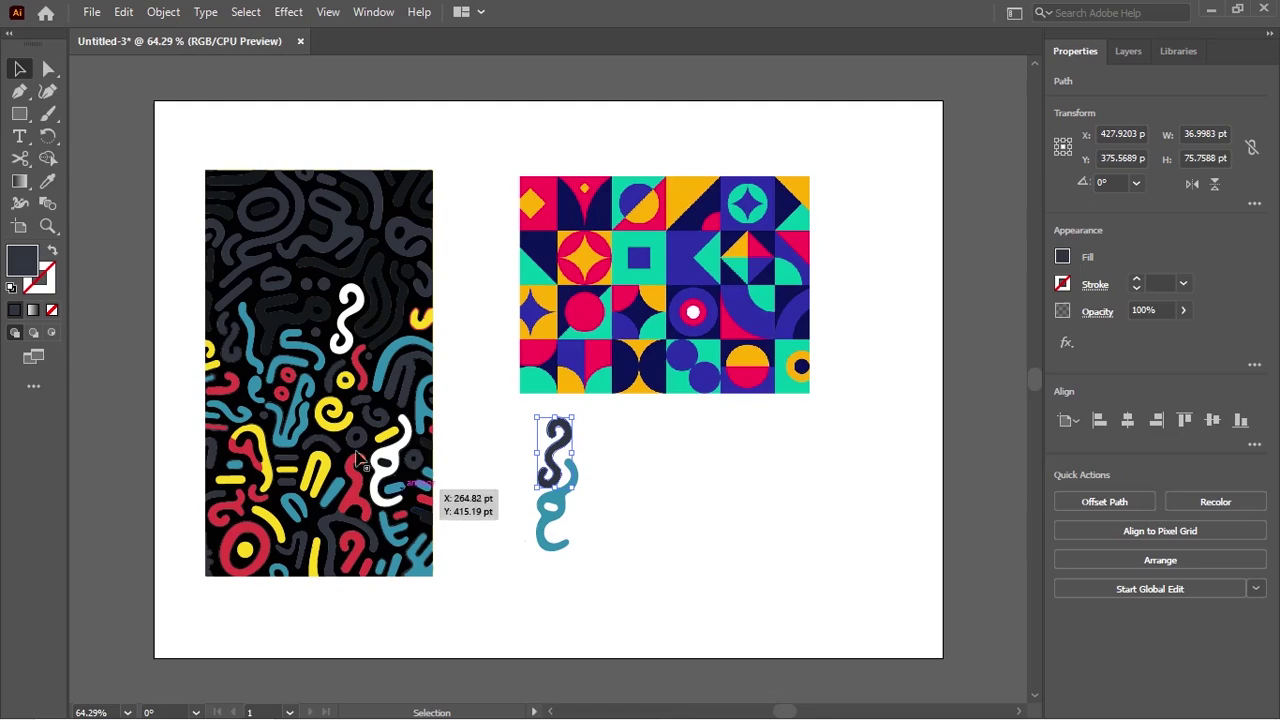
mouse_move(337, 430)
mouse_down()
mouse_move(523, 514)
mouse_move(508, 500)
mouse_up()
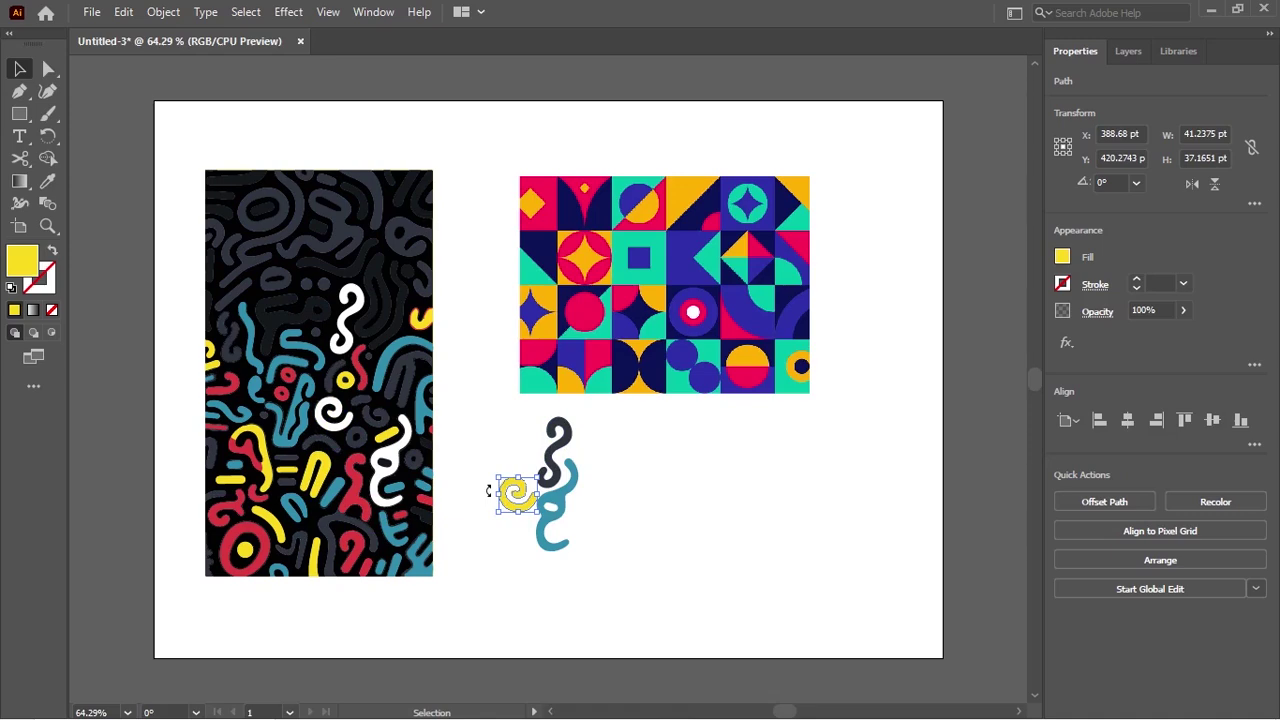
- Change the extracted spiral's fill colour to dark navy 020933
click(551, 460)
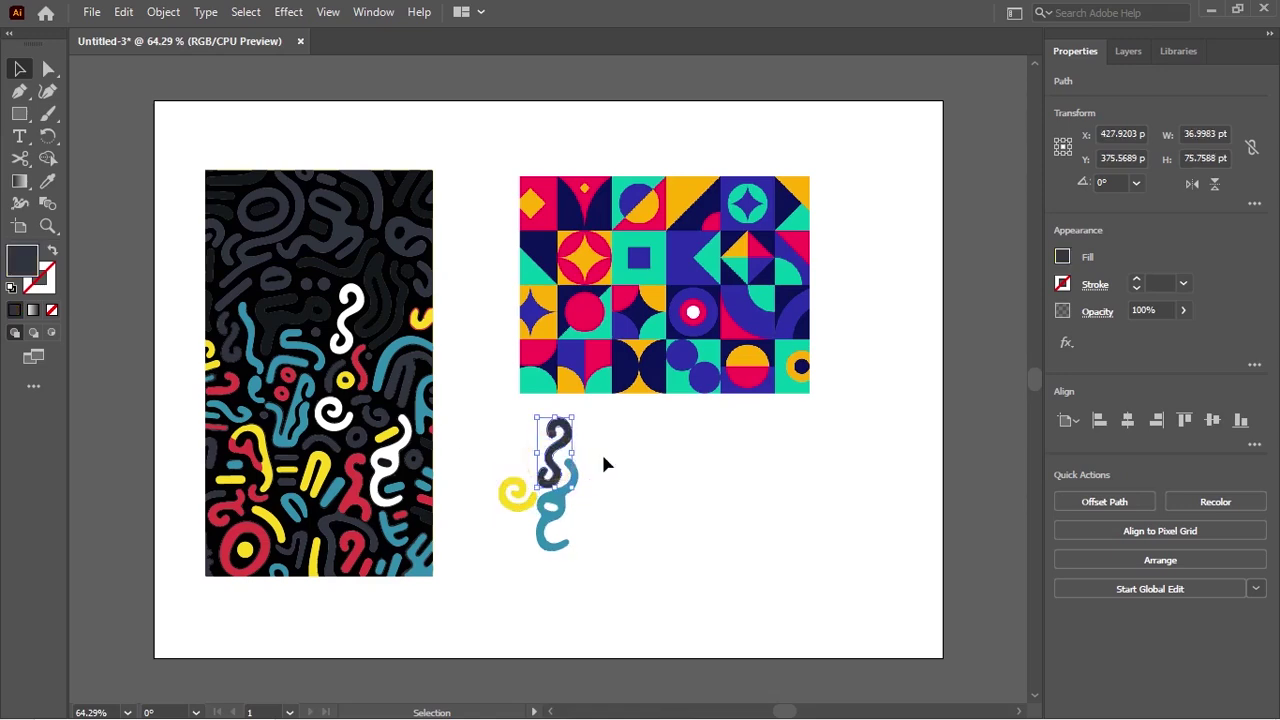
click(507, 503)
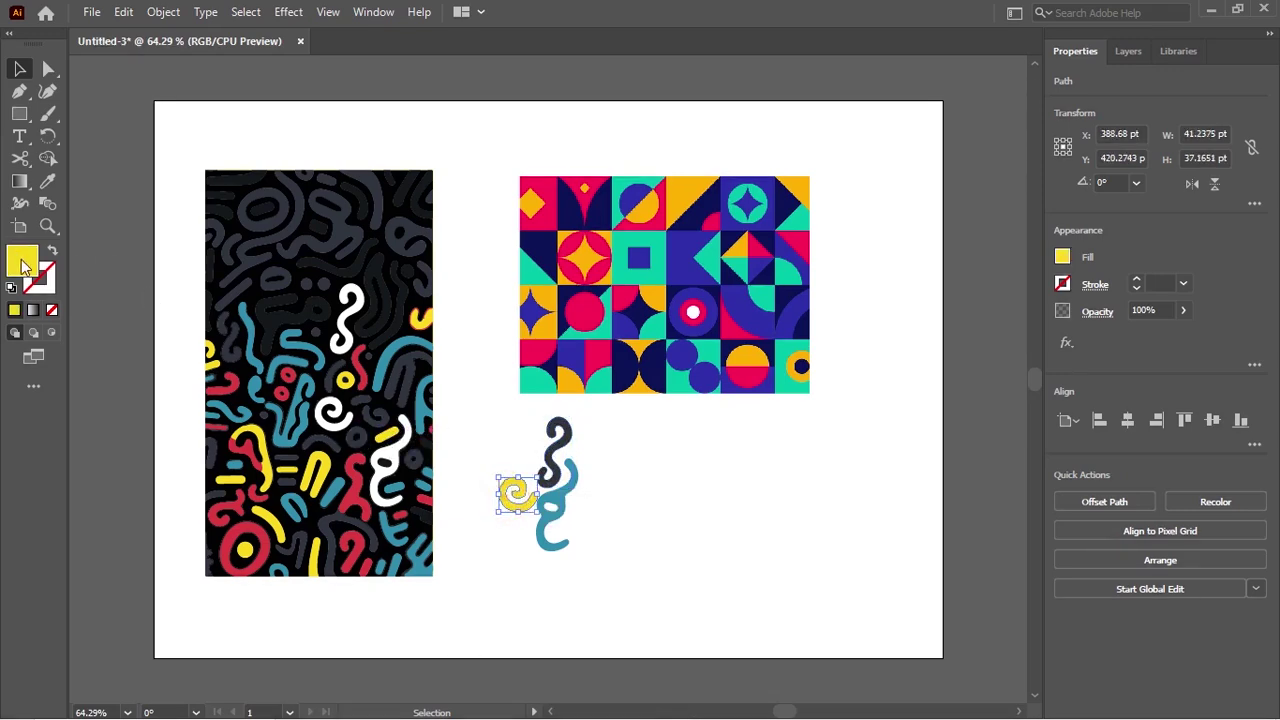
double_click(24, 263)
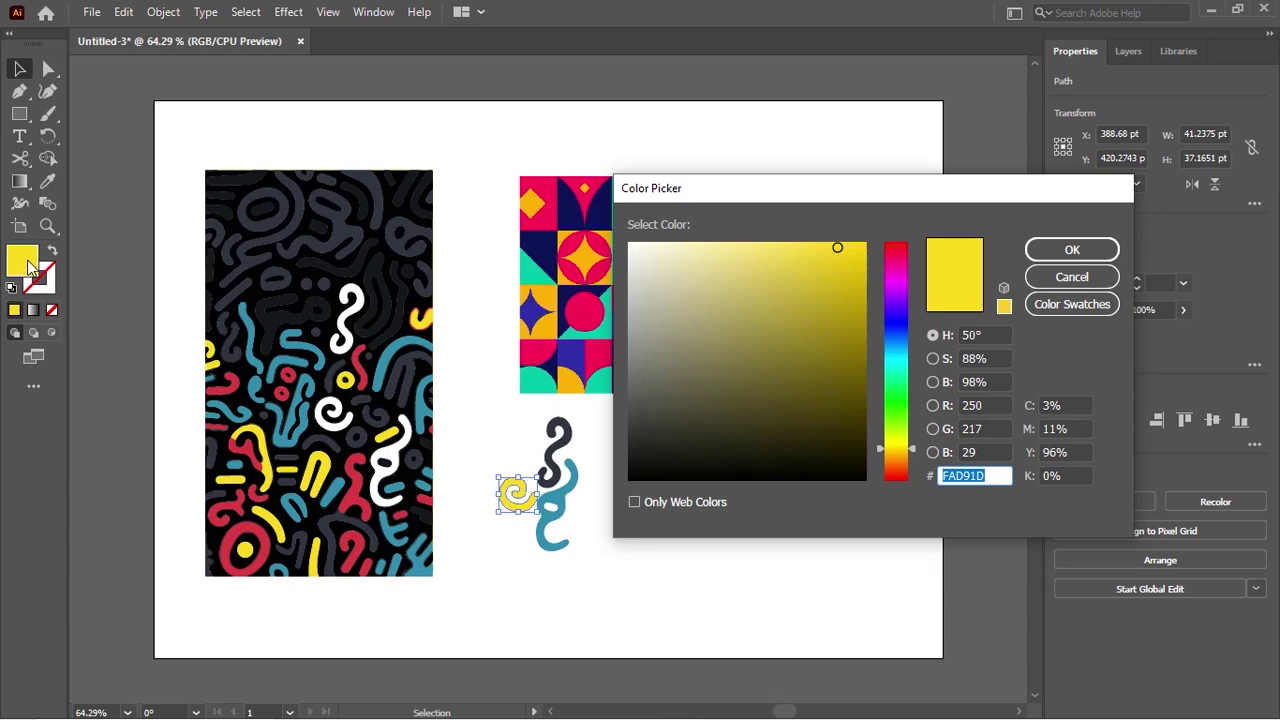
mouse_move(893, 305)
mouse_down()
mouse_move(893, 337)
mouse_move(893, 326)
mouse_up()
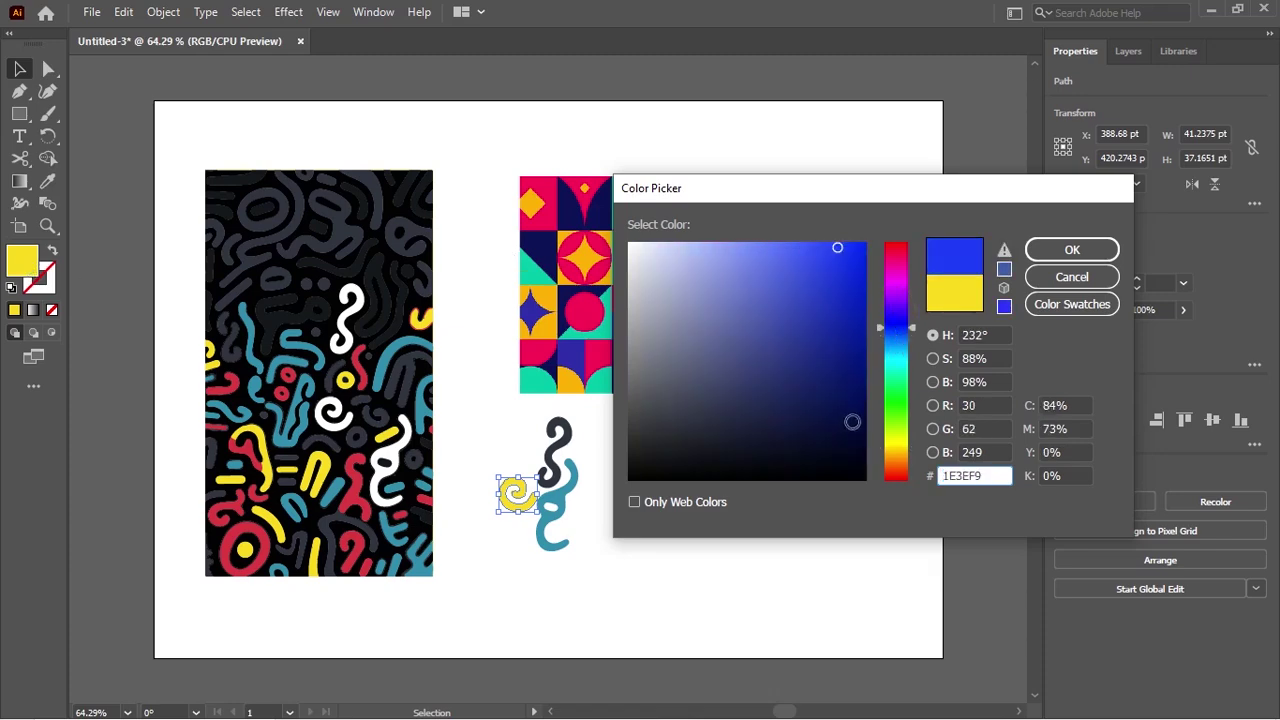
drag(851, 420, 857, 435)
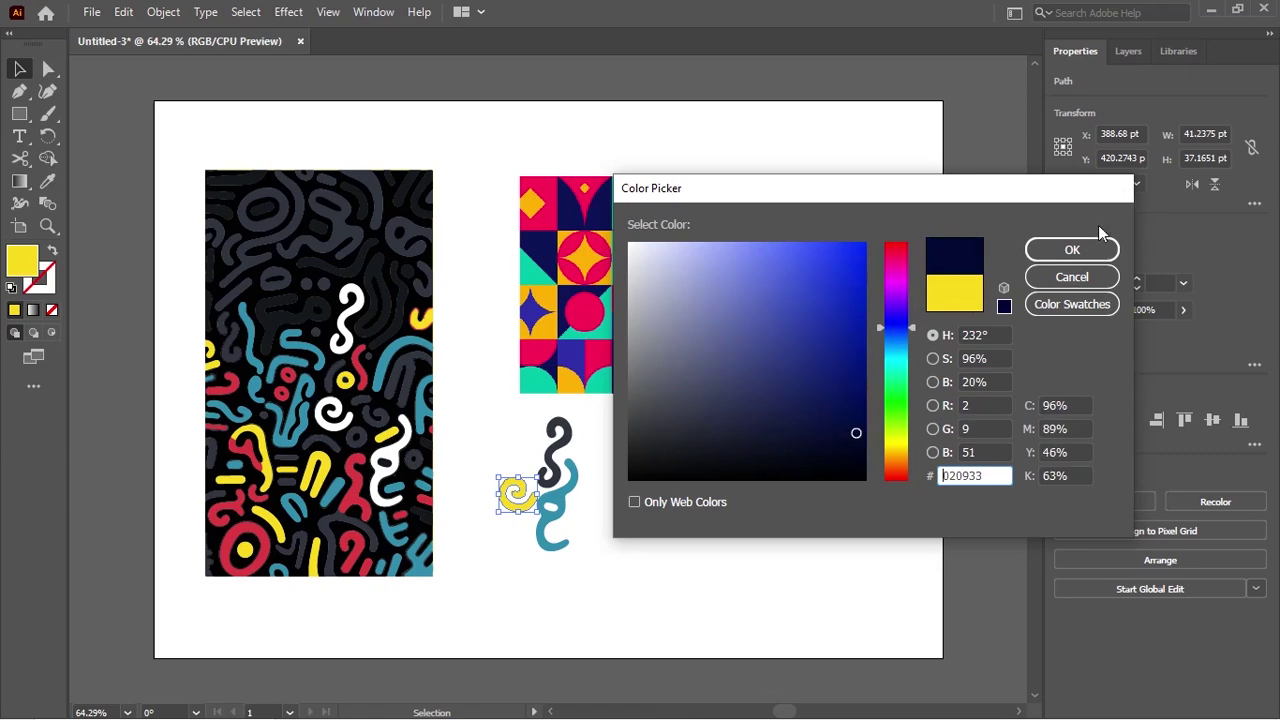
click(1076, 246)
- Change the extracted dark grey S-curve's fill colour to yellow DBCB00
click(558, 440)
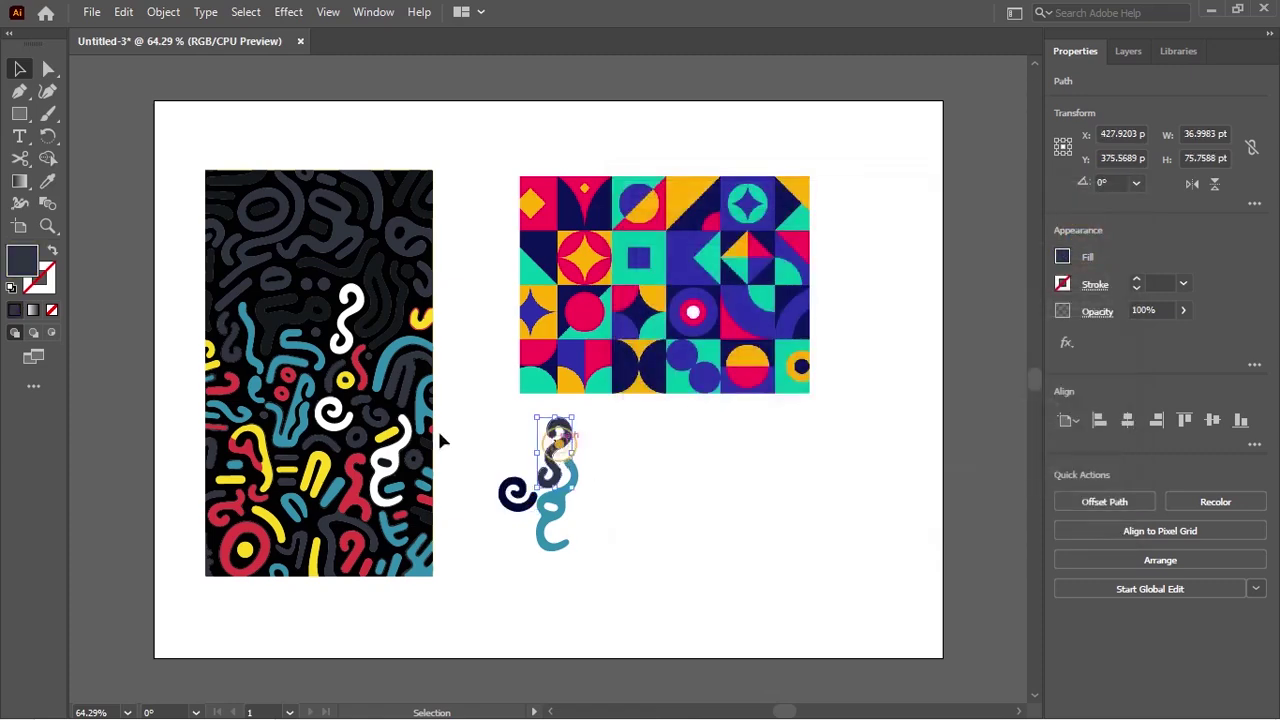
double_click(24, 262)
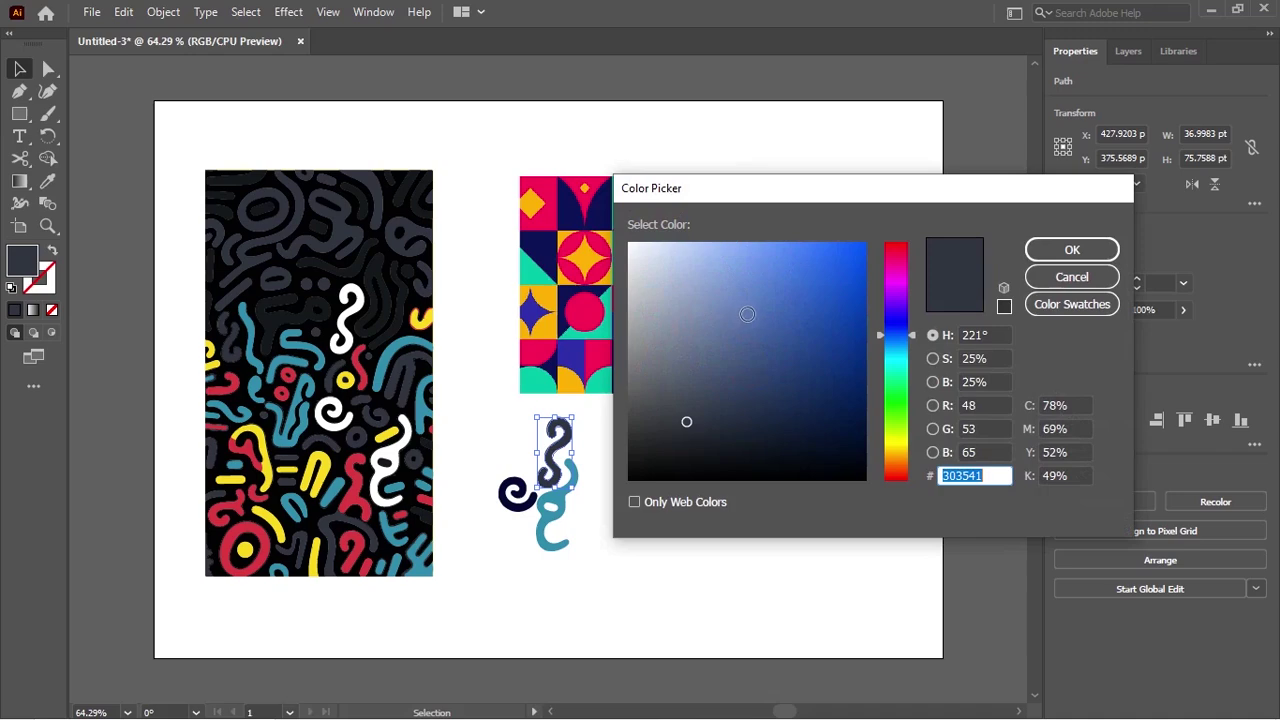
drag(882, 378, 891, 442)
click(866, 298)
click(868, 276)
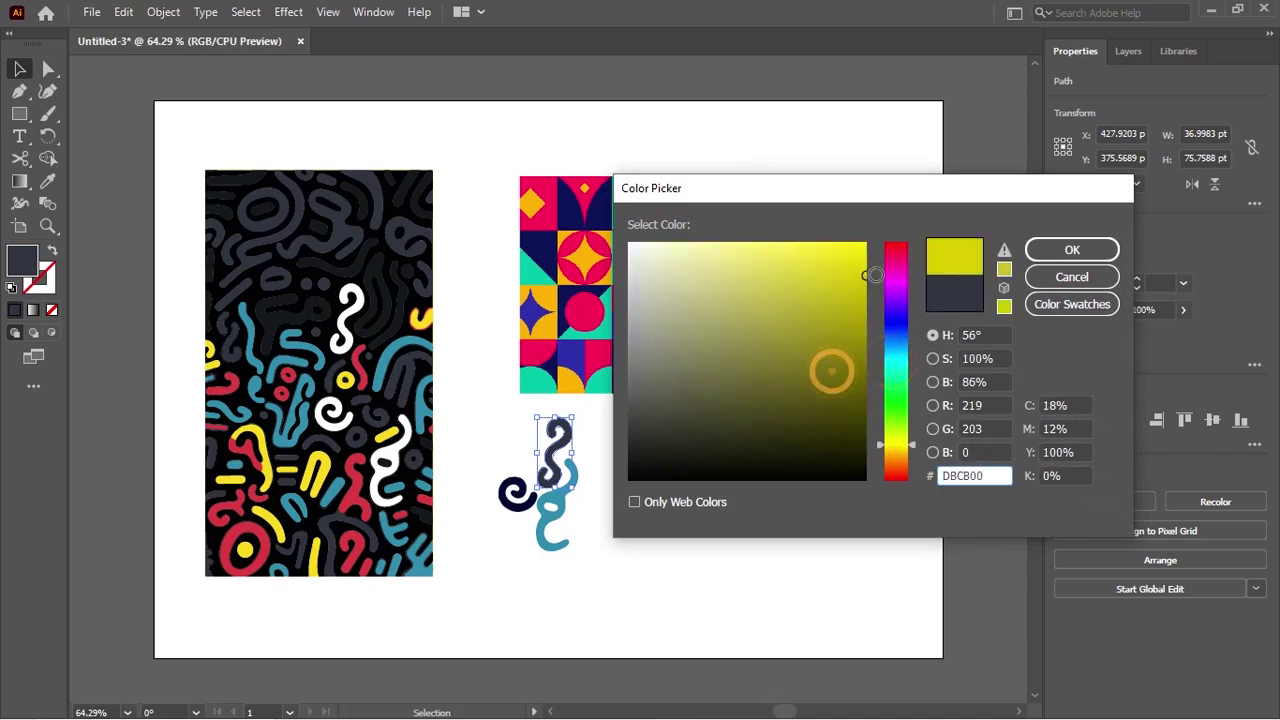
click(1045, 257)
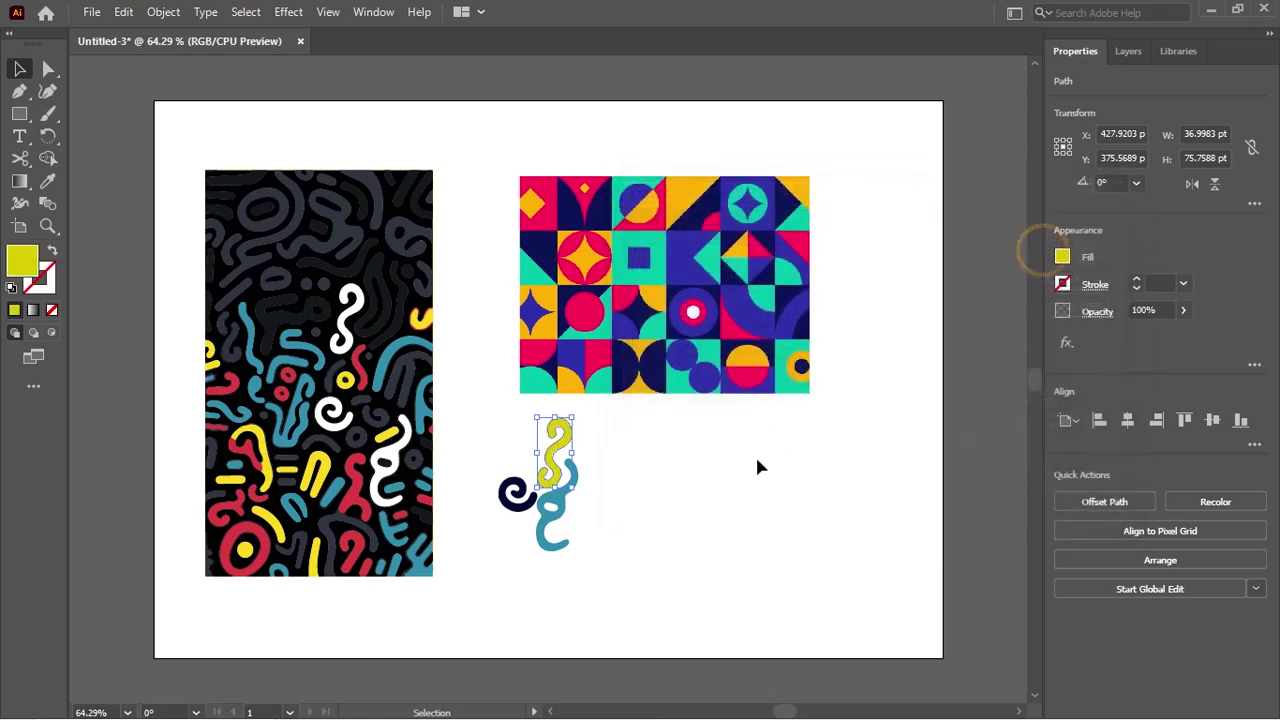
click(734, 491)
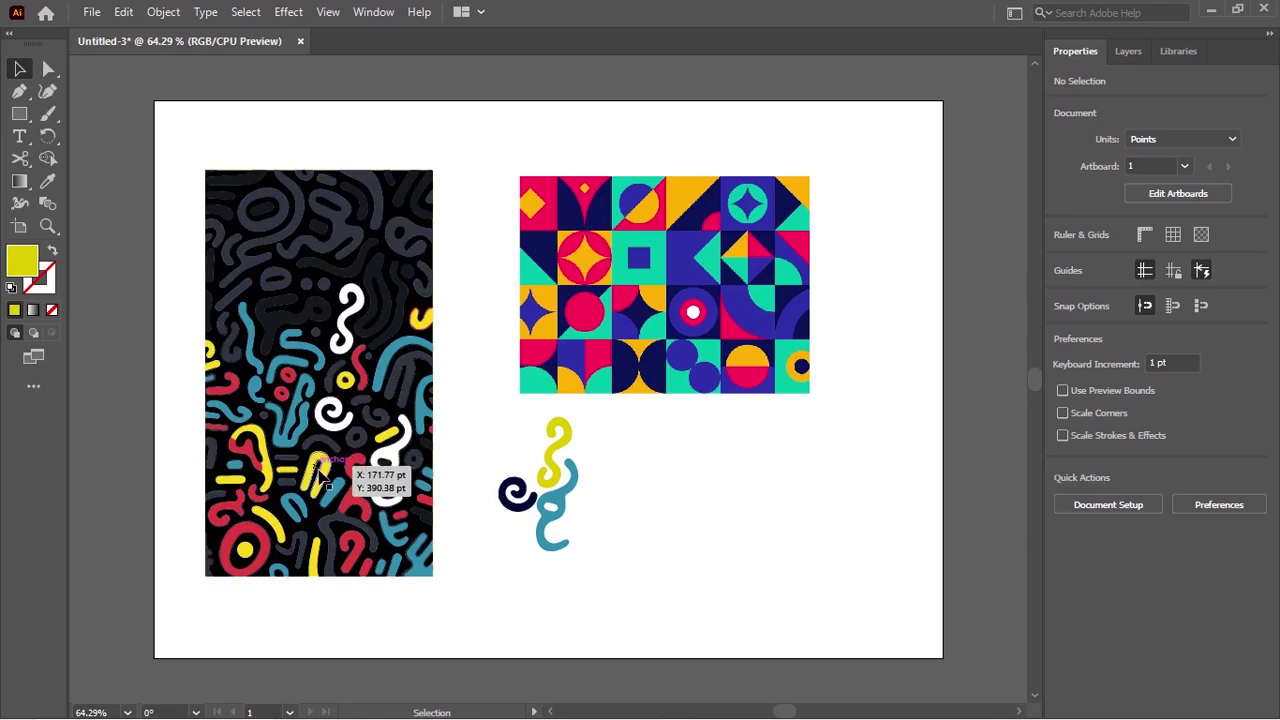
- Move a yellow arch shape out of the traced doodle to the space above the navy spiral, beside the recoloured S-curve
drag(330, 472, 537, 448)
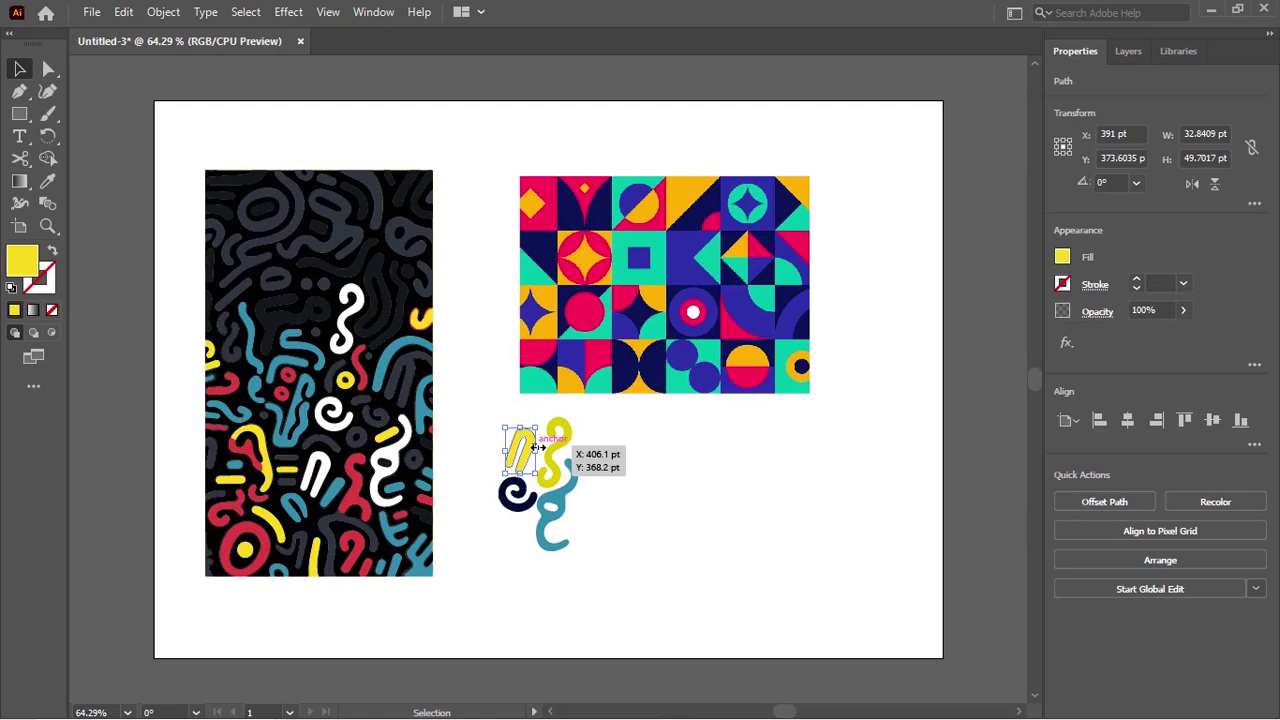
scroll(537, 448, up, 5)
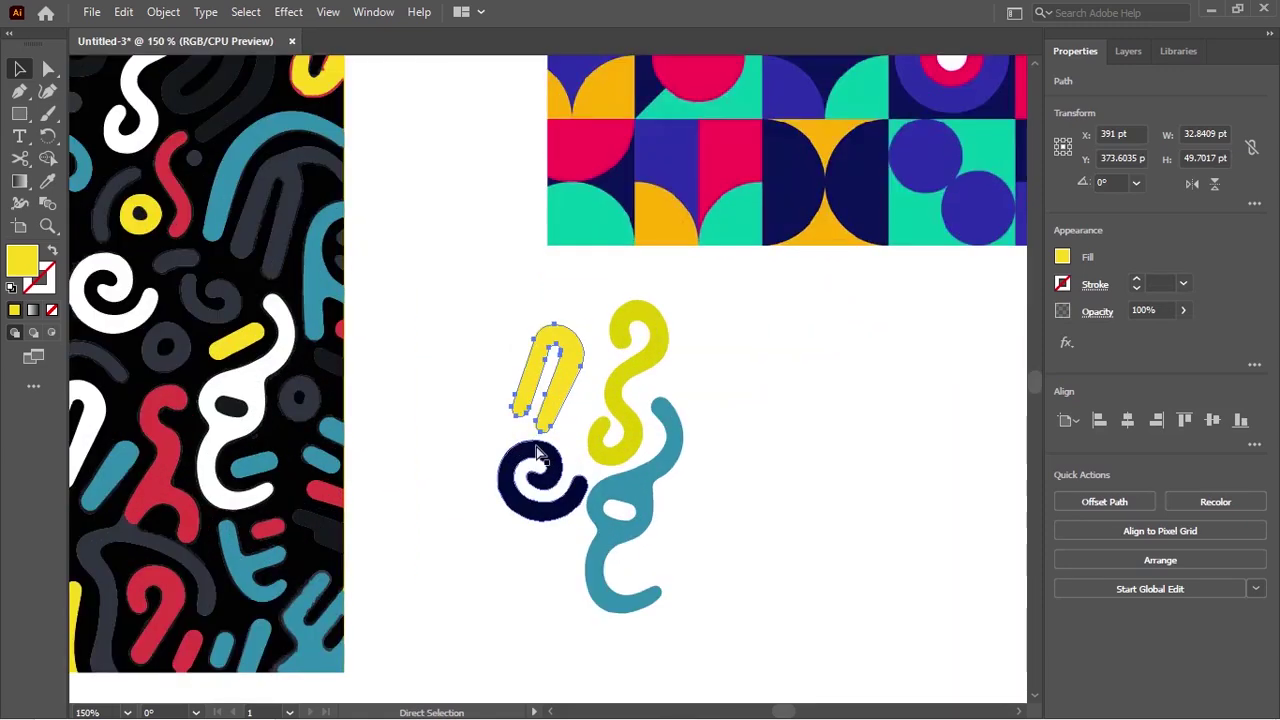
scroll(537, 450, down, 5)
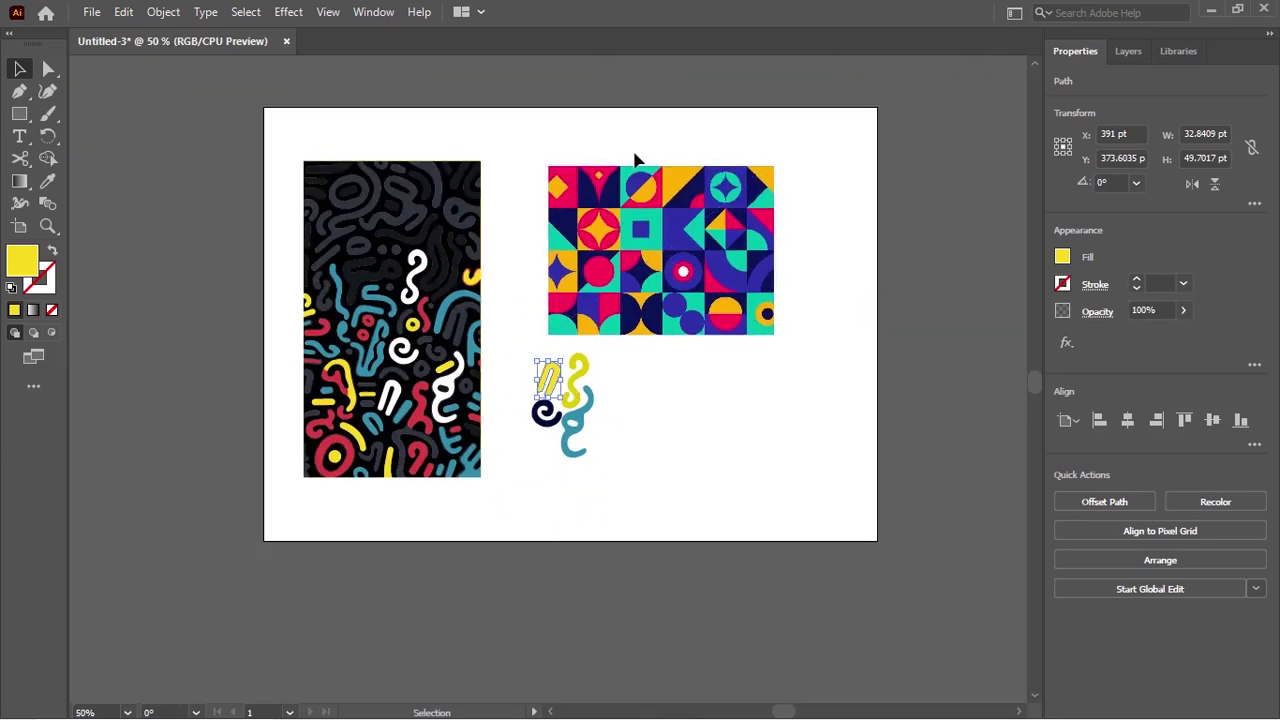
- Move the geometric pattern up slightly and convert it into separate vector shapes using Image Trace with the 6 Colors preset, Expand and Ungroup
drag(688, 195, 688, 176)
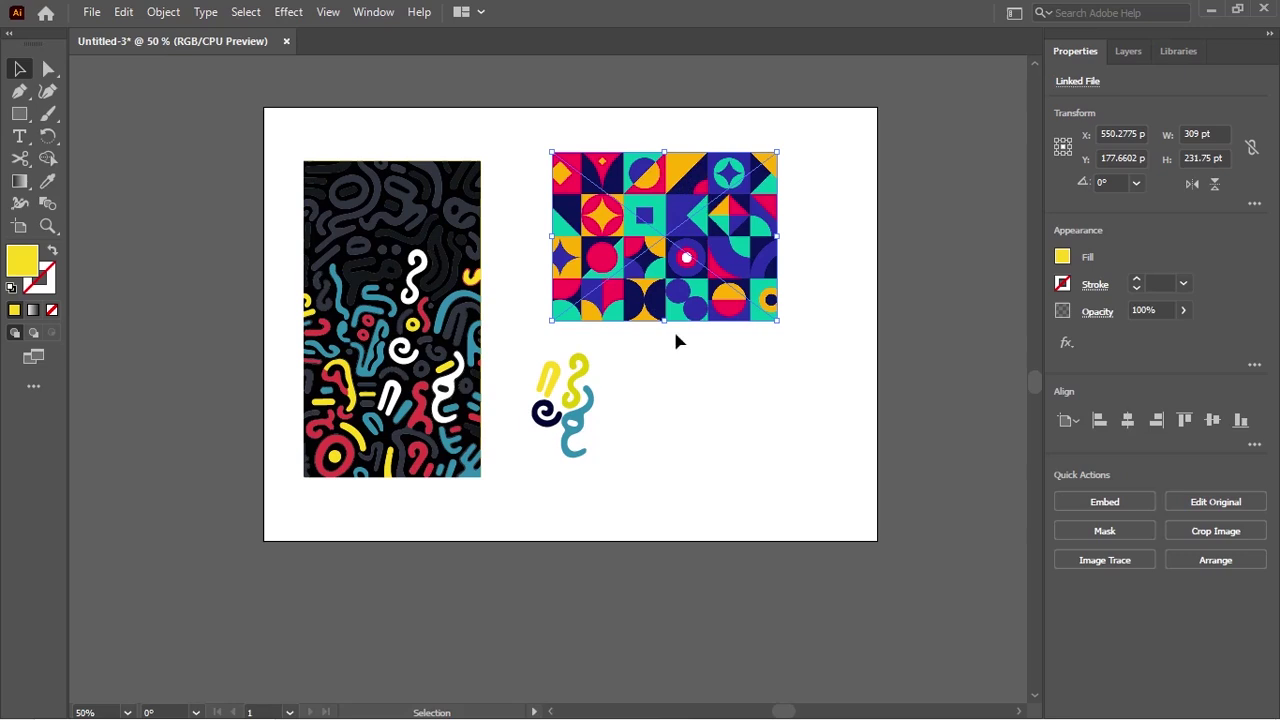
click(814, 177)
click(698, 186)
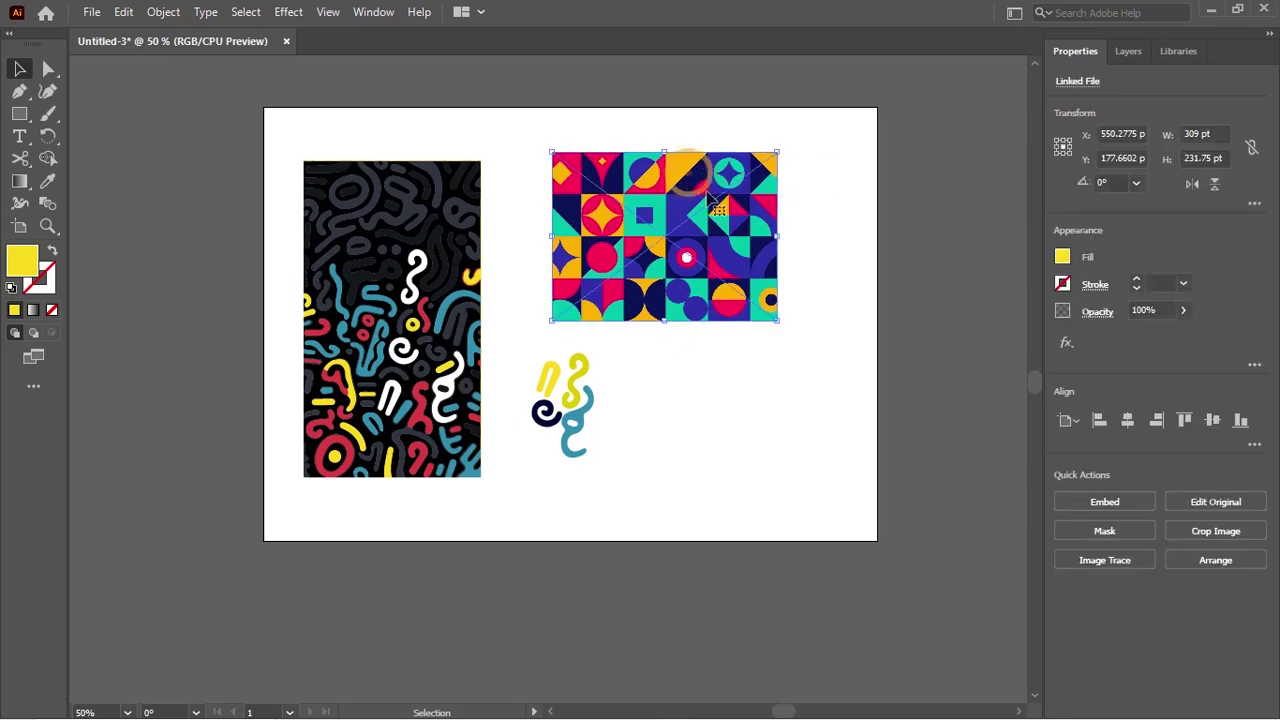
click(1134, 563)
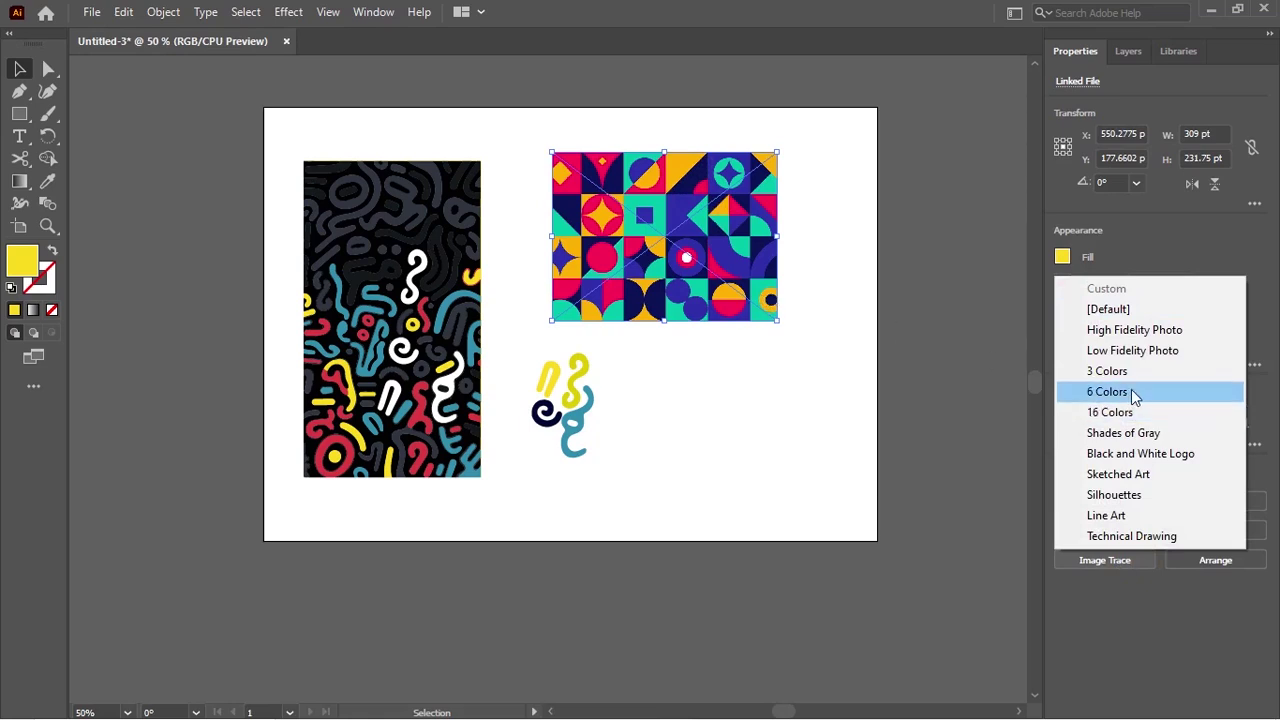
click(1128, 395)
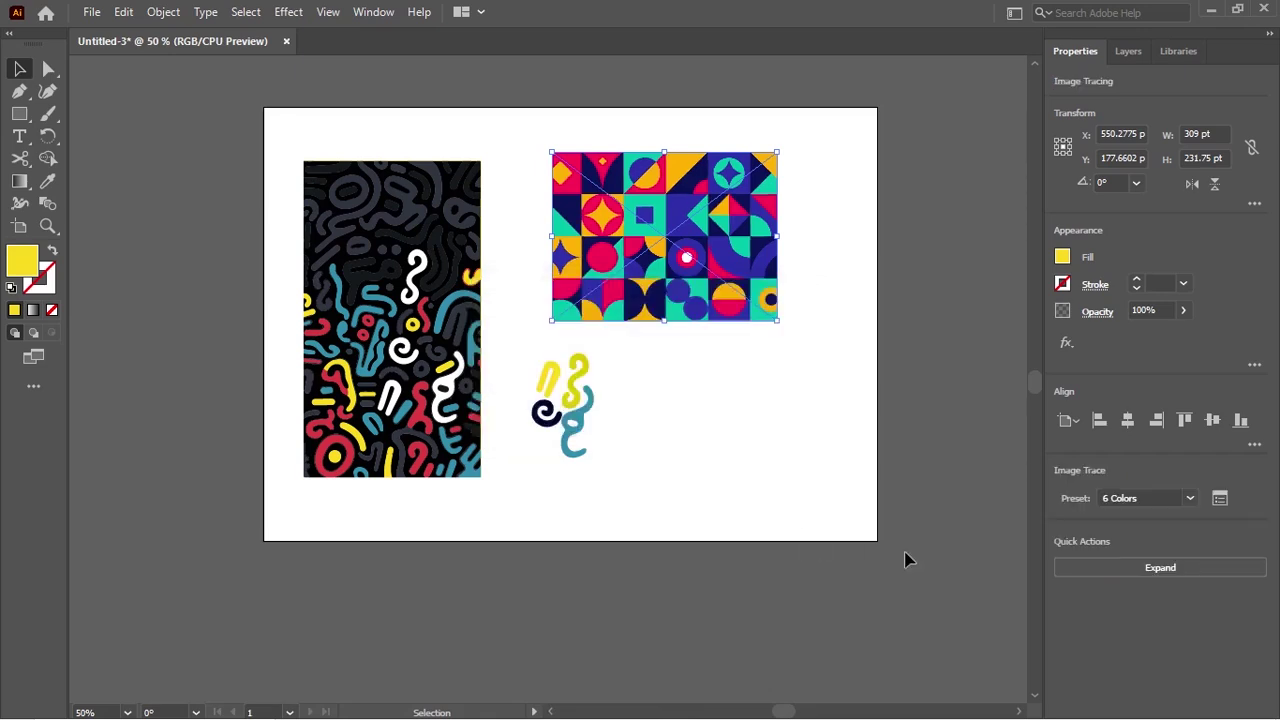
click(1123, 564)
click(1122, 565)
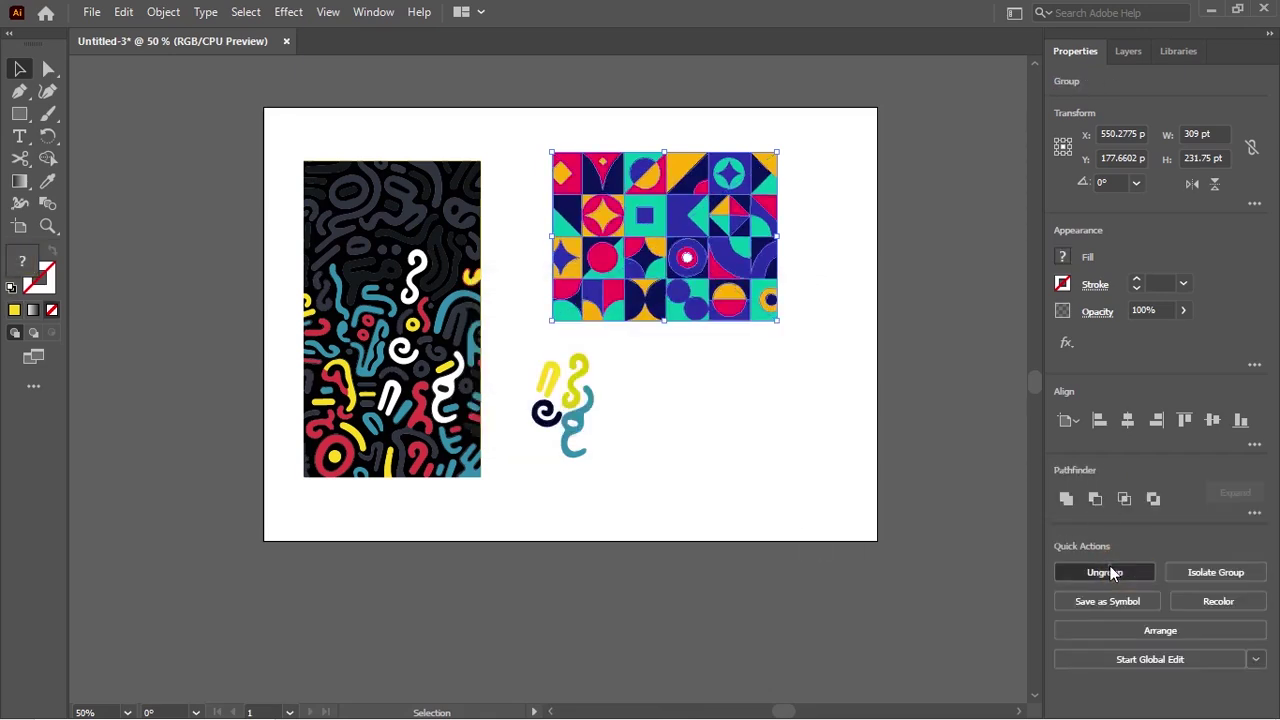
click(758, 468)
click(690, 358)
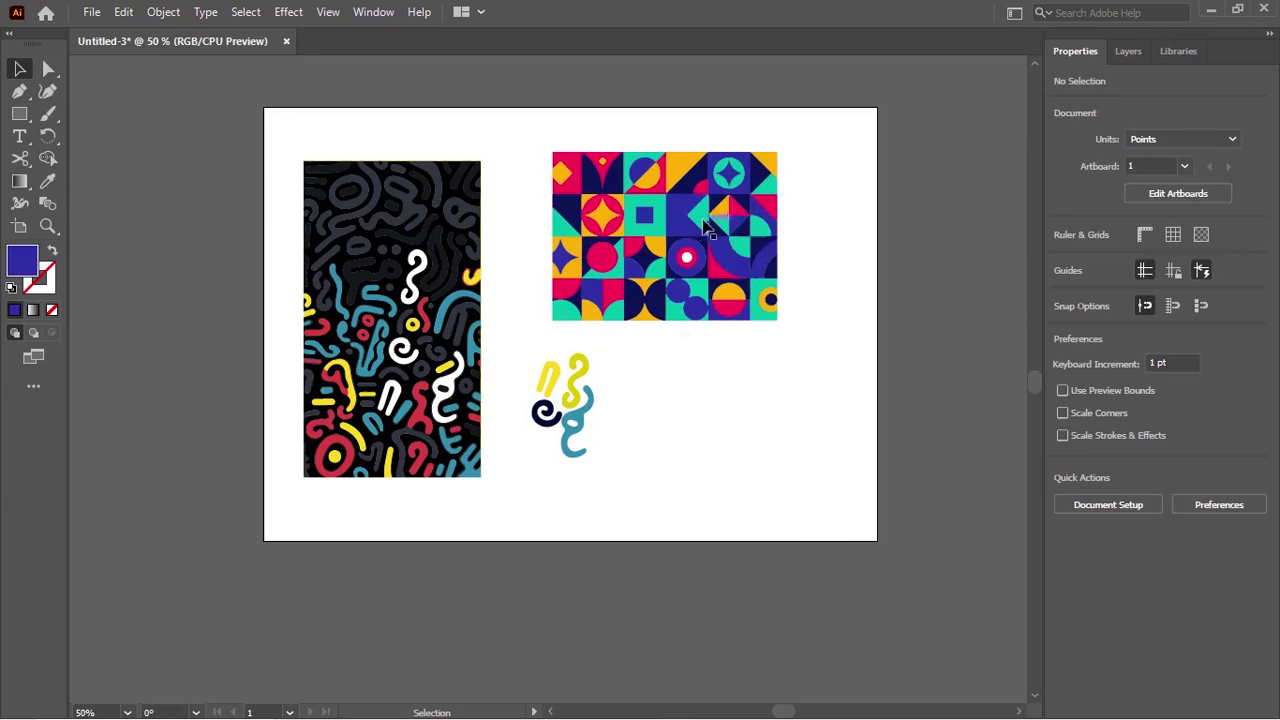
- Move a teal triangle, a crimson triangle, the orange partial ring and the small navy circle out of the traced pattern into the empty area below
drag(698, 218, 734, 400)
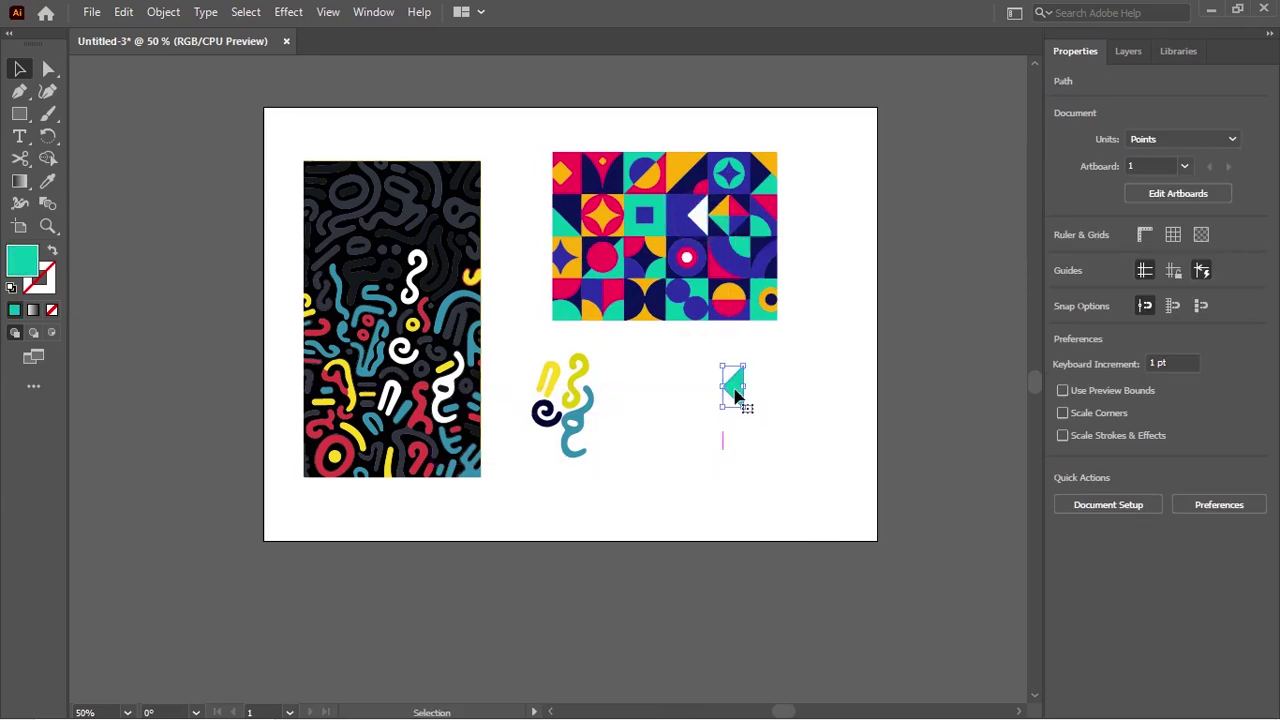
drag(743, 222, 745, 373)
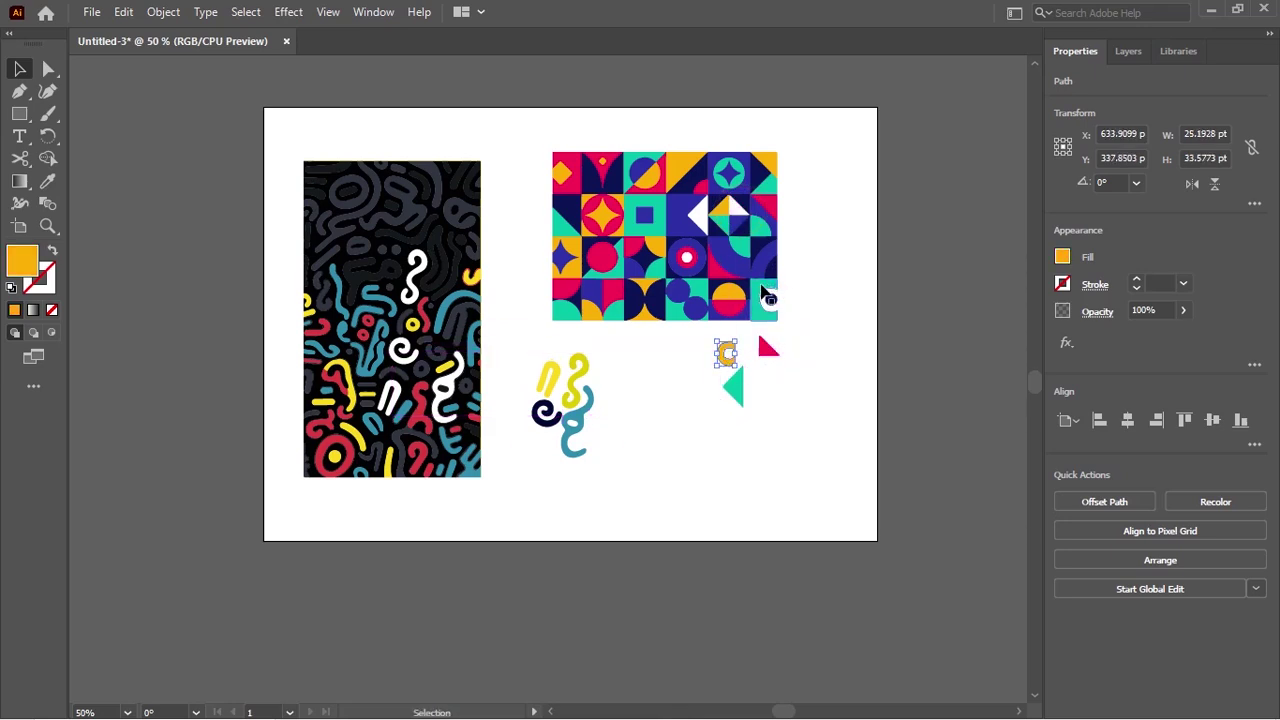
drag(765, 296, 763, 388)
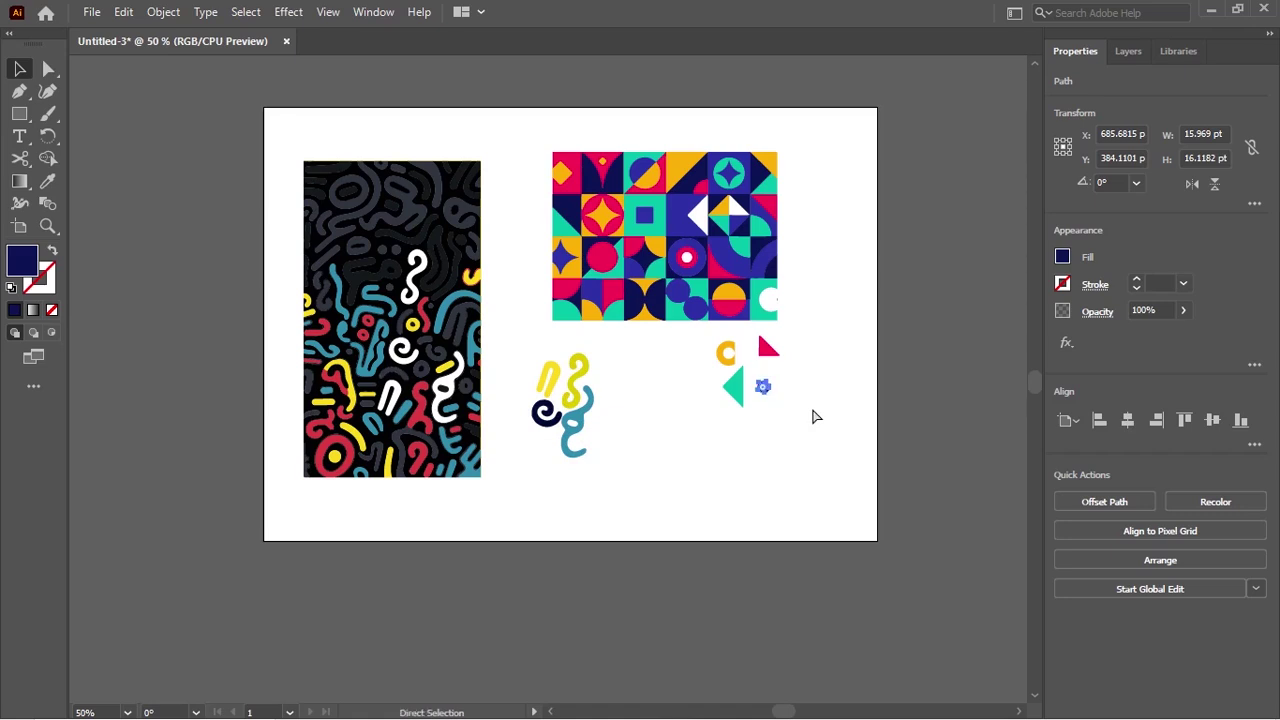
- Sharpen the extracted crimson triangle's rounded top corner by moving its anchor up and left and adjusting its handles along the diagonal edge
key(ctrl+equal)
key(ctrl+equal)
key(ctrl+equal)
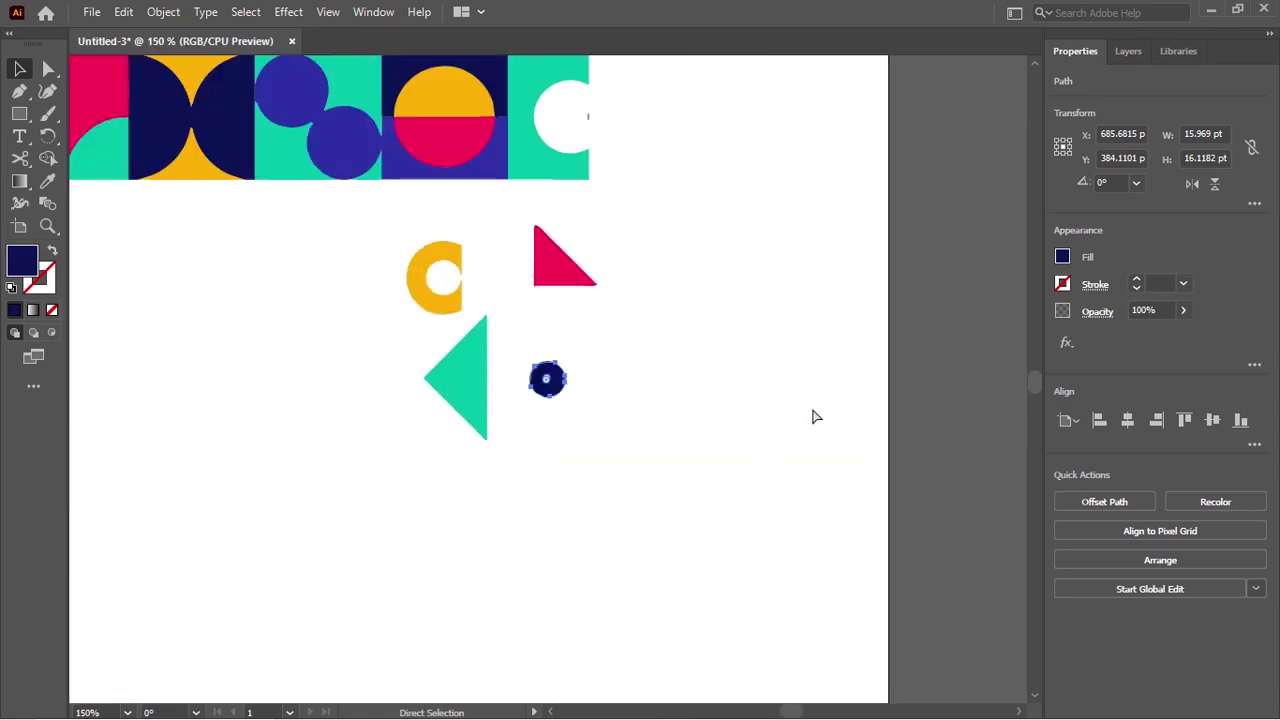
key(ctrl+equal)
key(ctrl+equal)
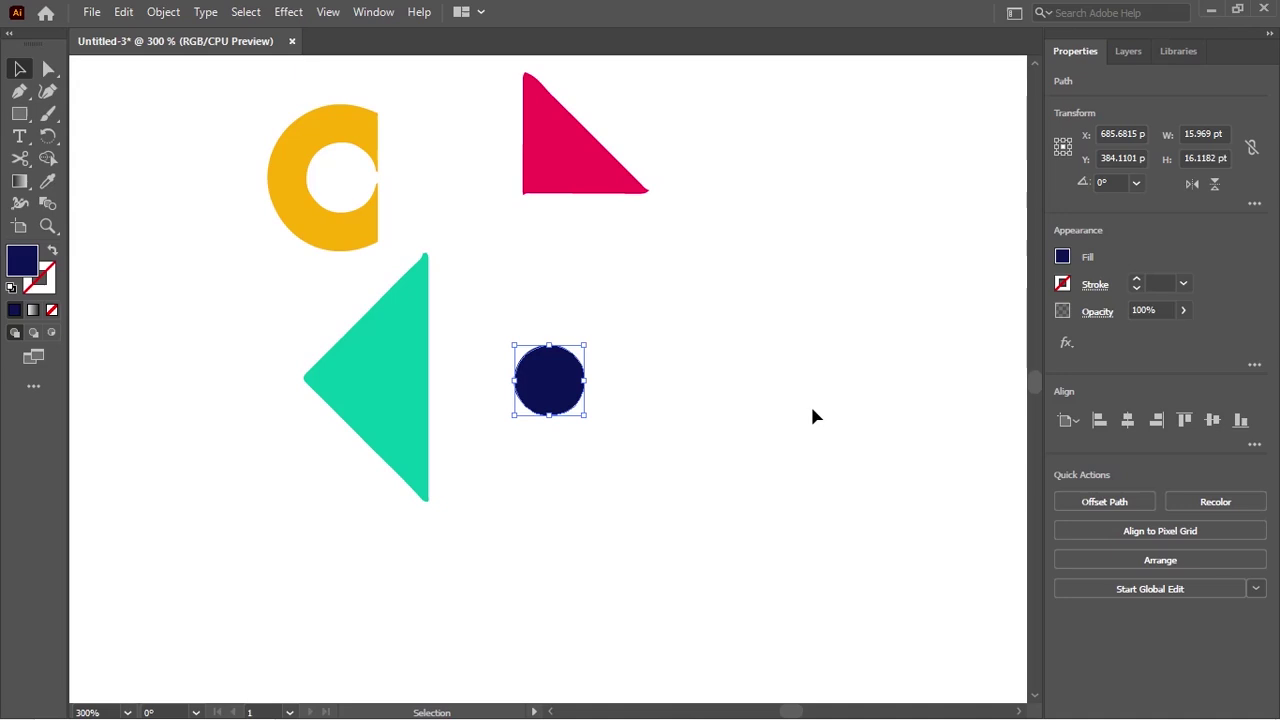
scroll(723, 280, up, 2)
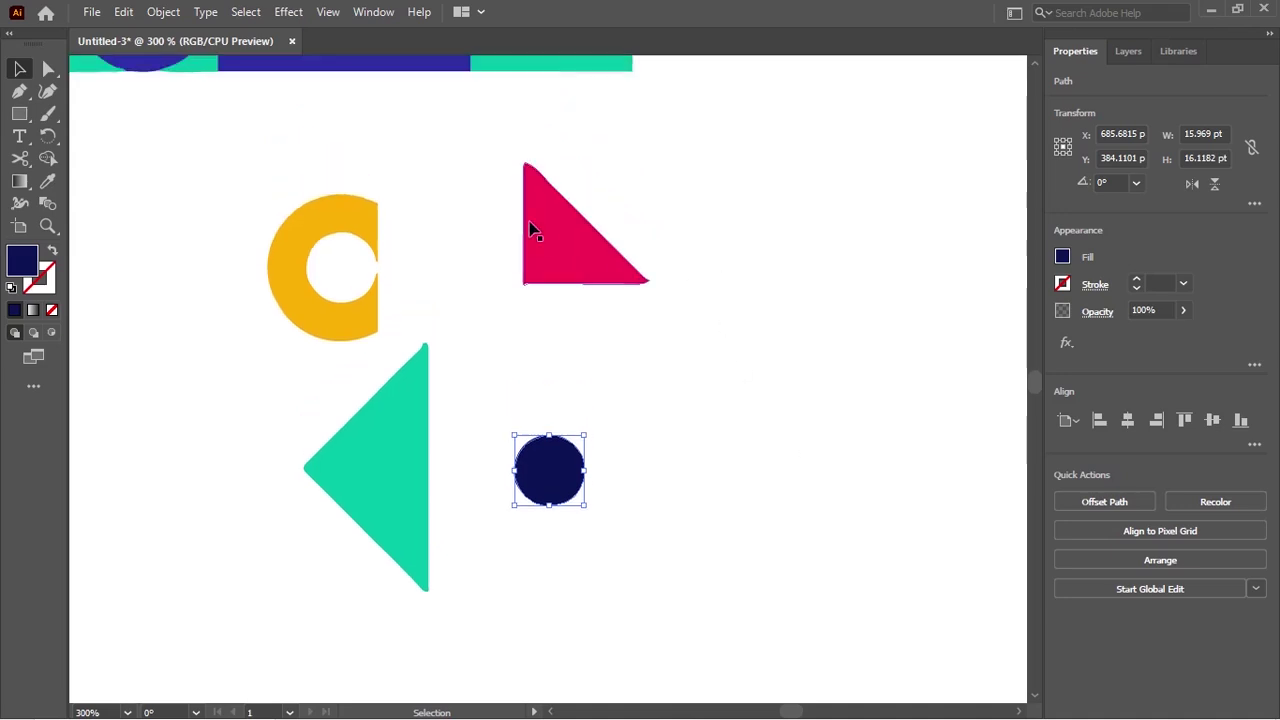
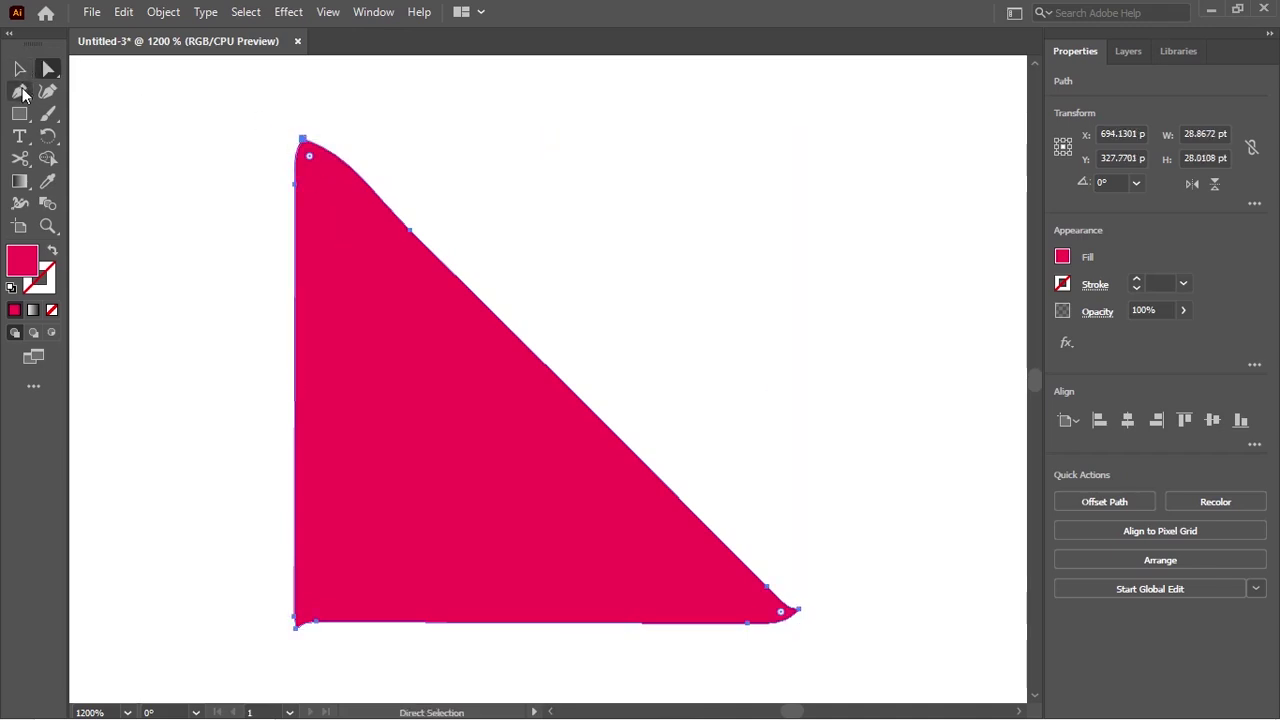
click(19, 90)
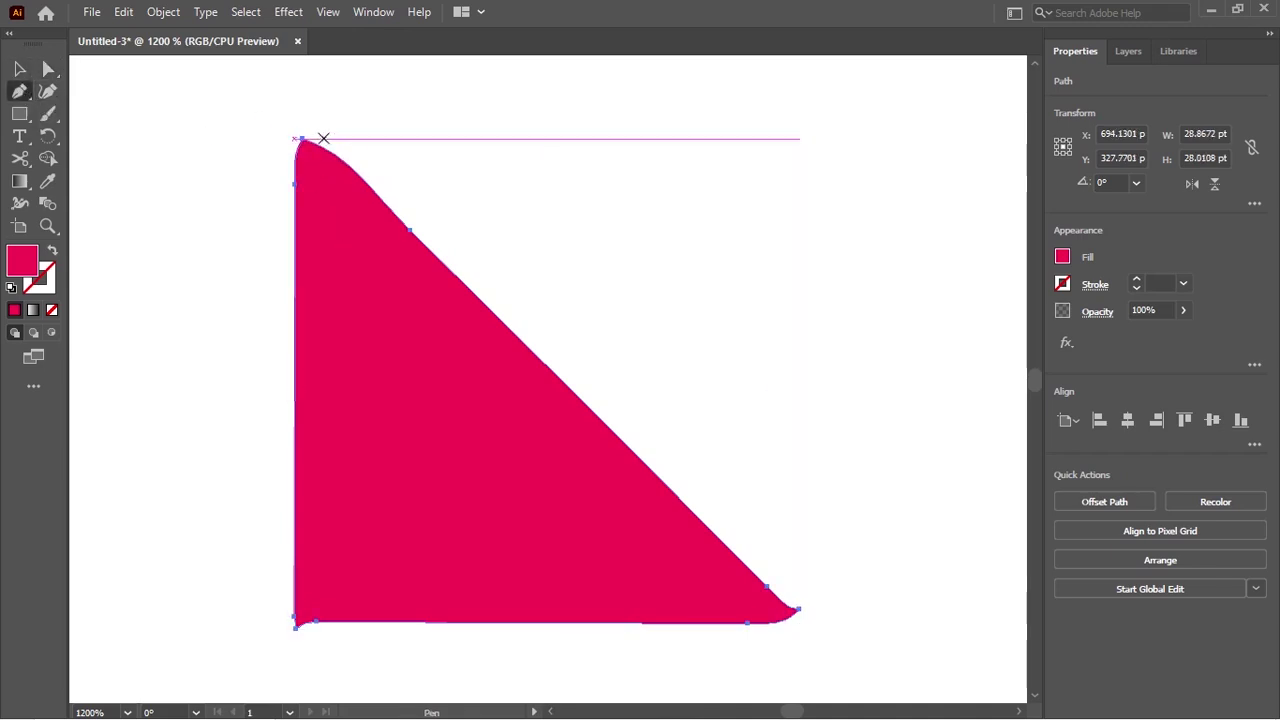
key(ctrl)
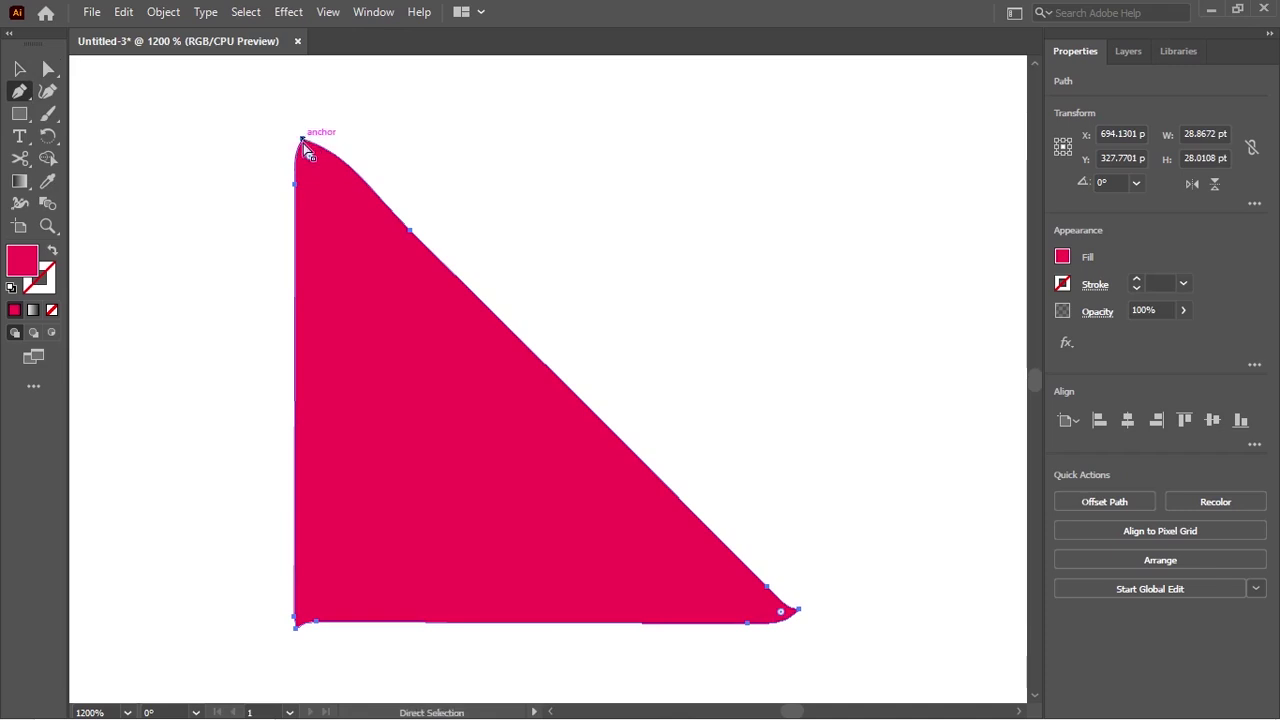
drag(302, 138, 293, 143)
ctrl+click(293, 137)
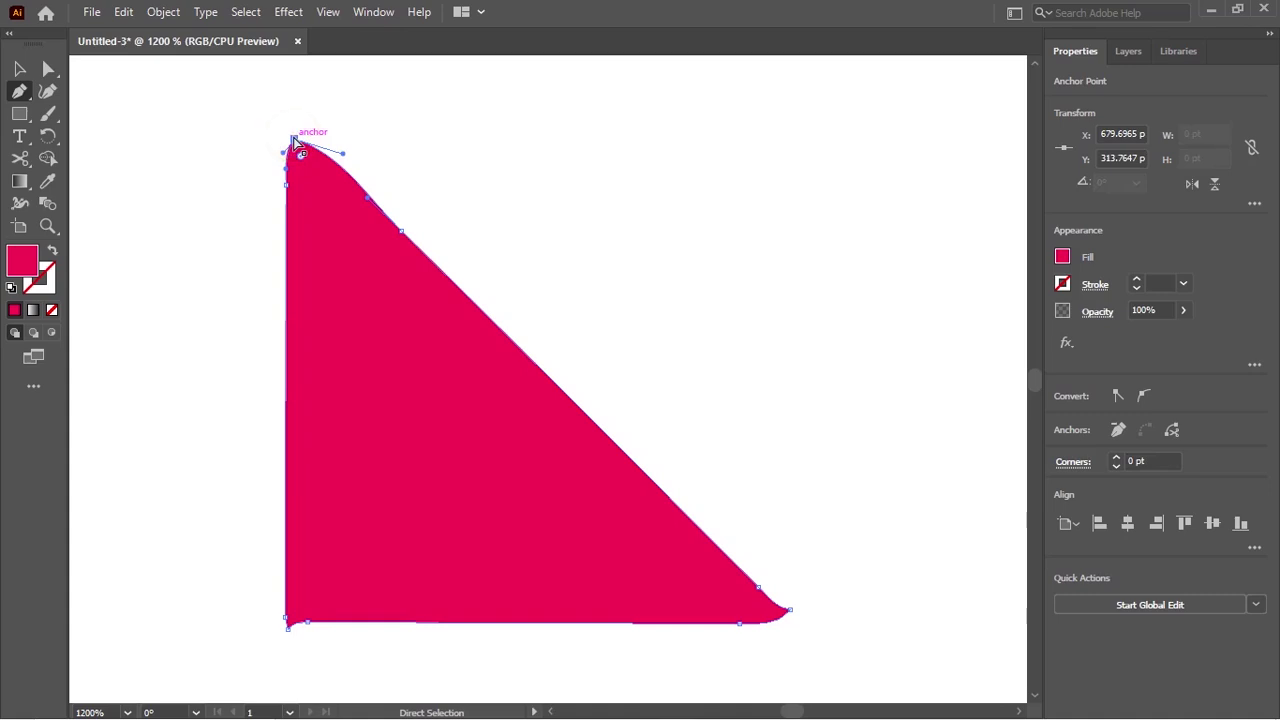
drag(293, 137, 296, 145)
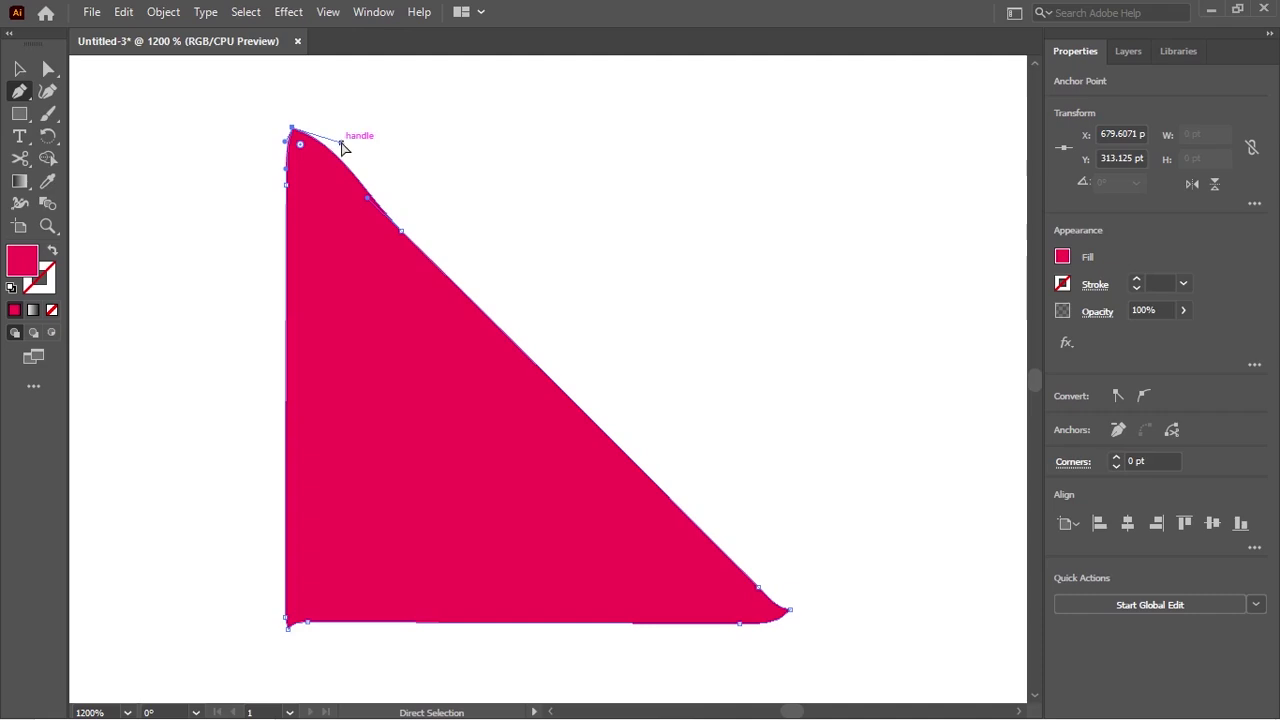
drag(341, 147, 332, 151)
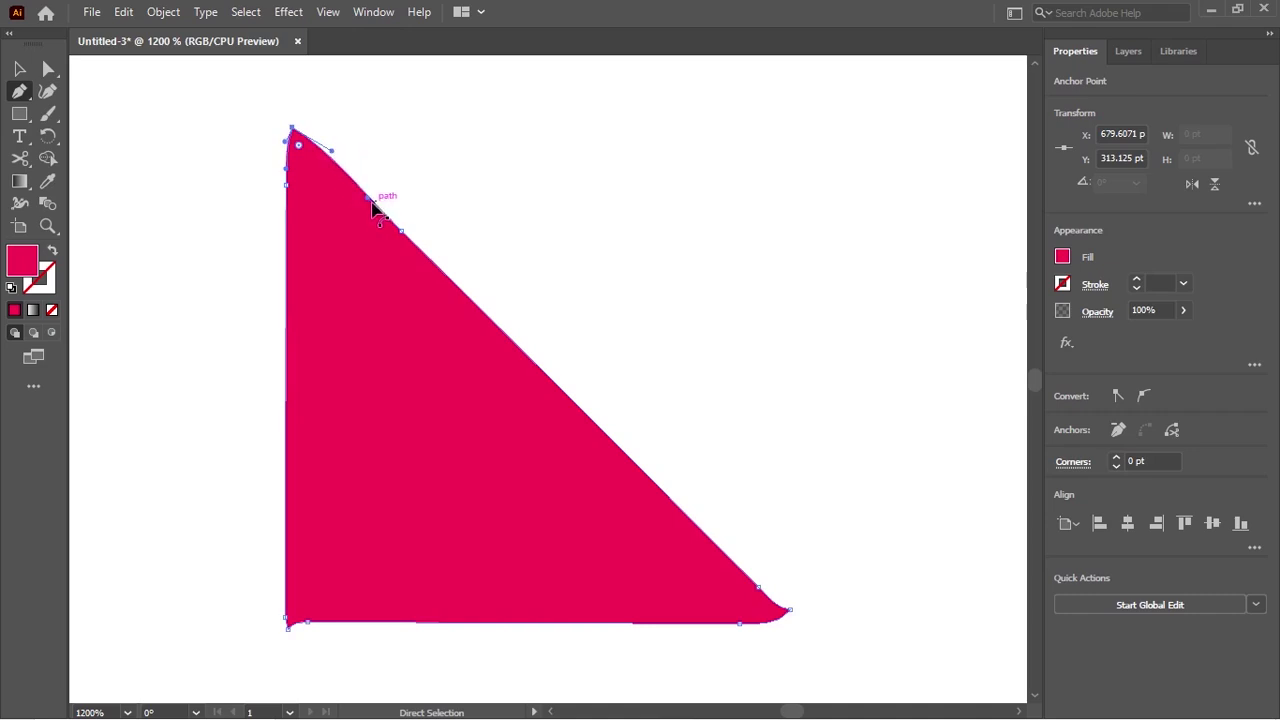
drag(369, 201, 374, 203)
- Extend the crimson triangle's lower-right corner anchor slightly outward and realign its upper handle with the diagonal edge
mouse_move(789, 609)
mouse_down()
mouse_move(790, 623)
mouse_move(786, 610)
mouse_up()
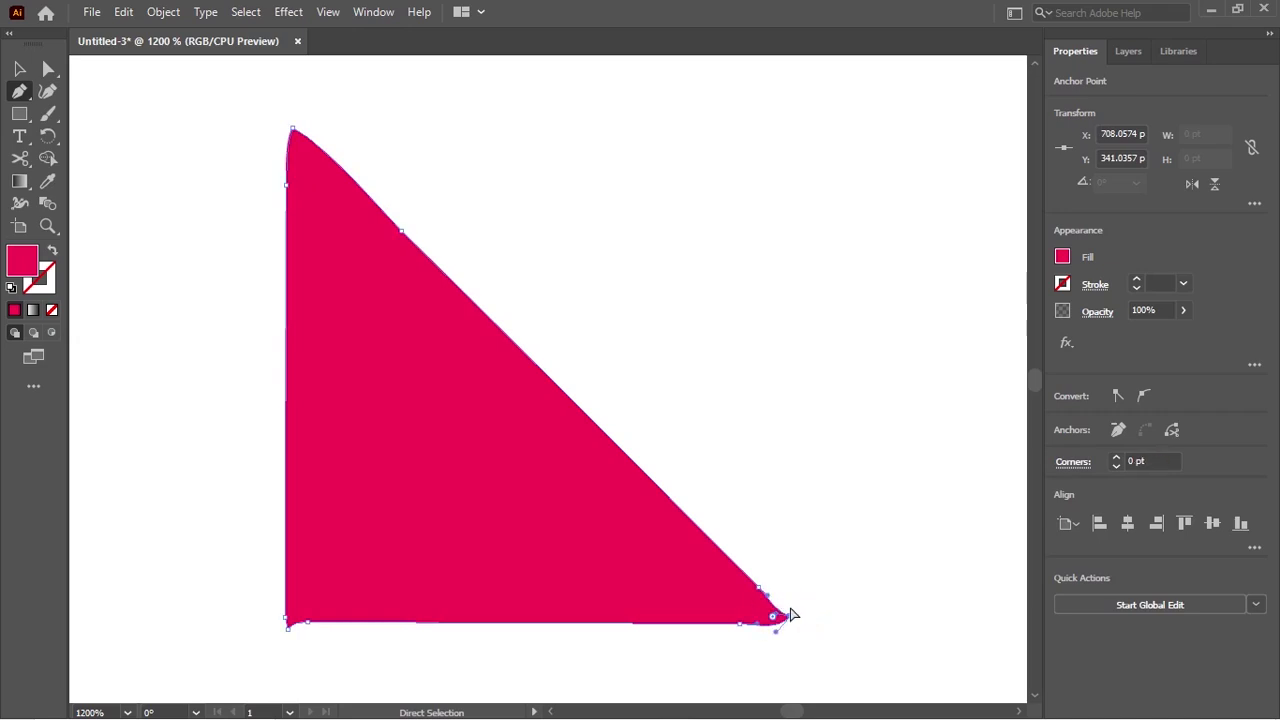
key(ctrl+equal)
key(ctrl+equal)
key(ctrl+equal)
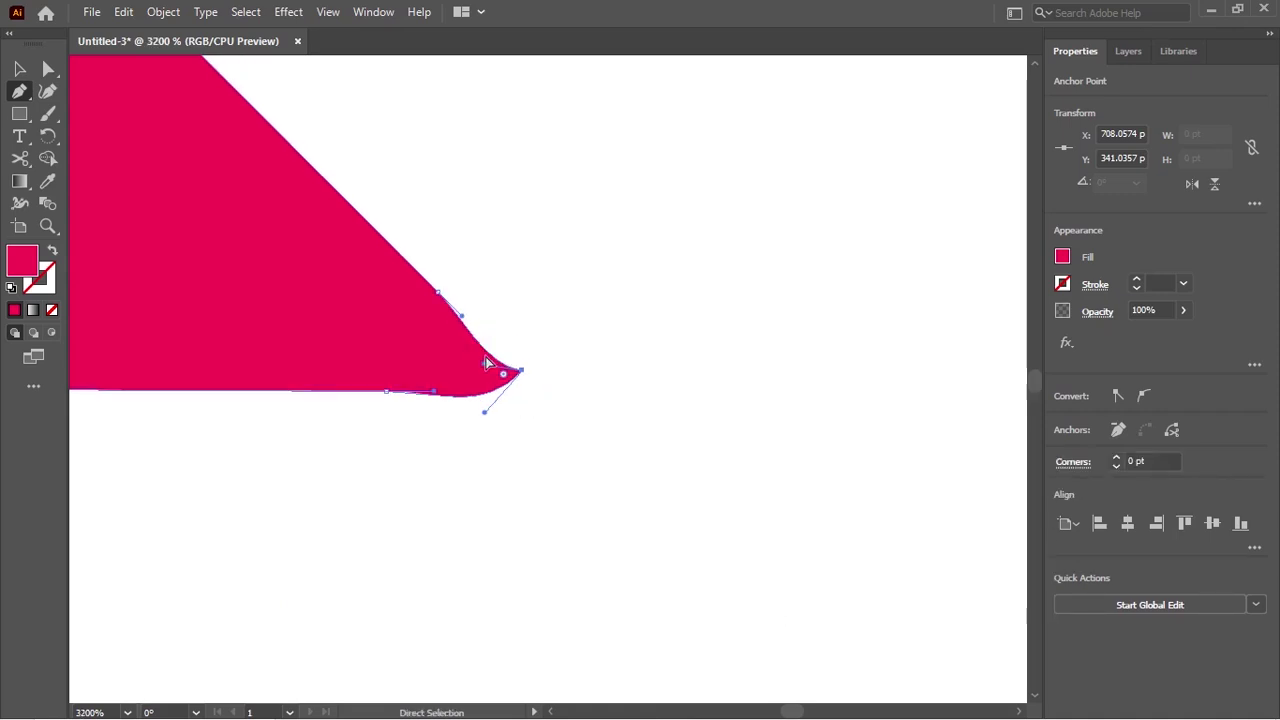
drag(502, 372, 492, 349)
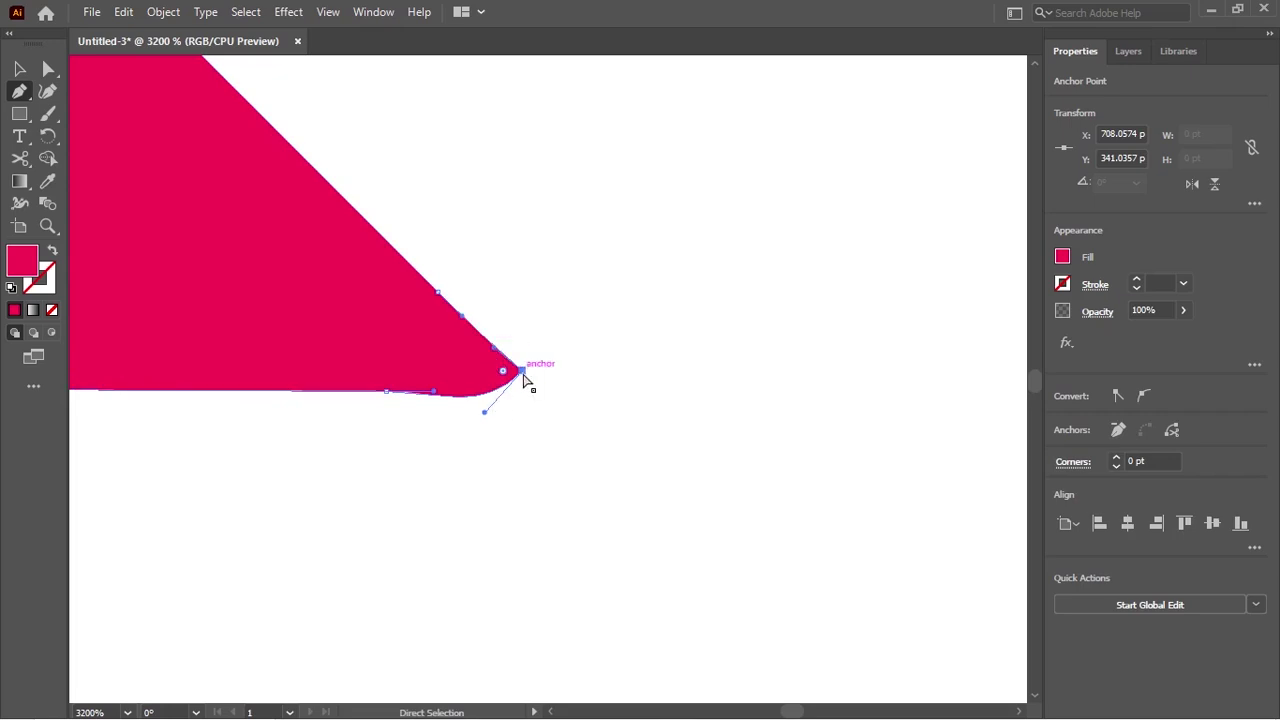
drag(522, 372, 527, 380)
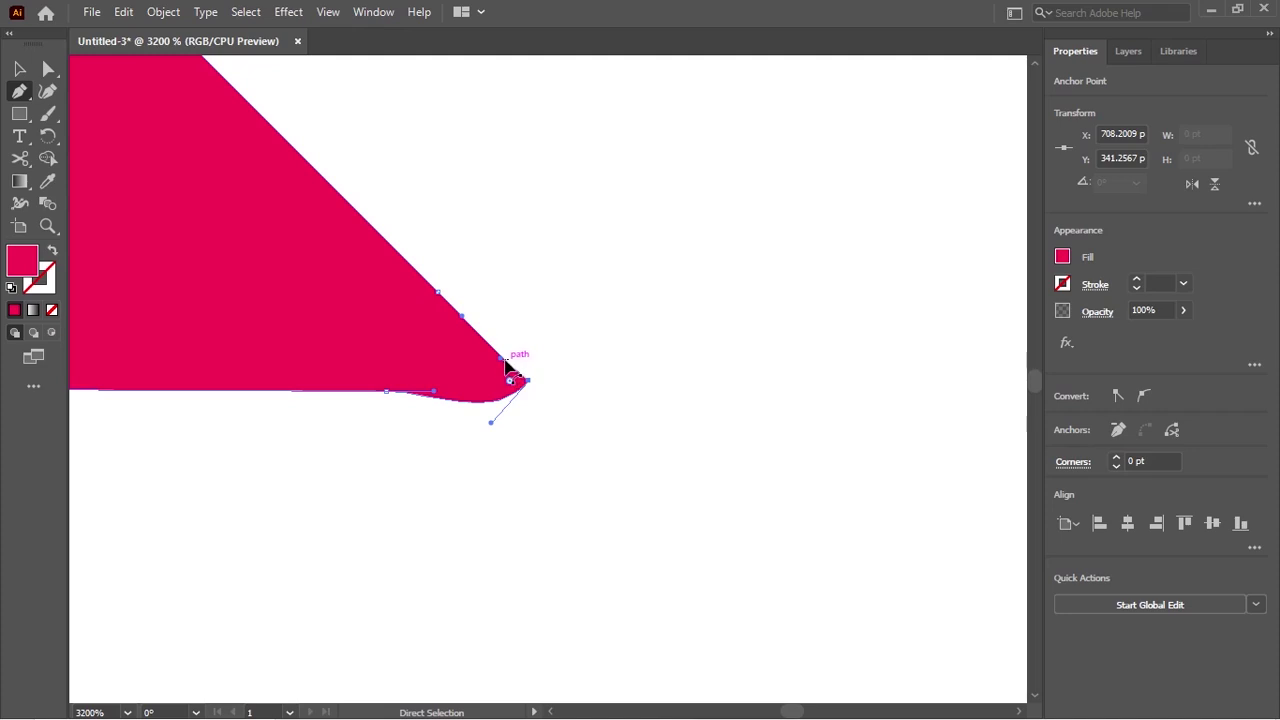
click(501, 358)
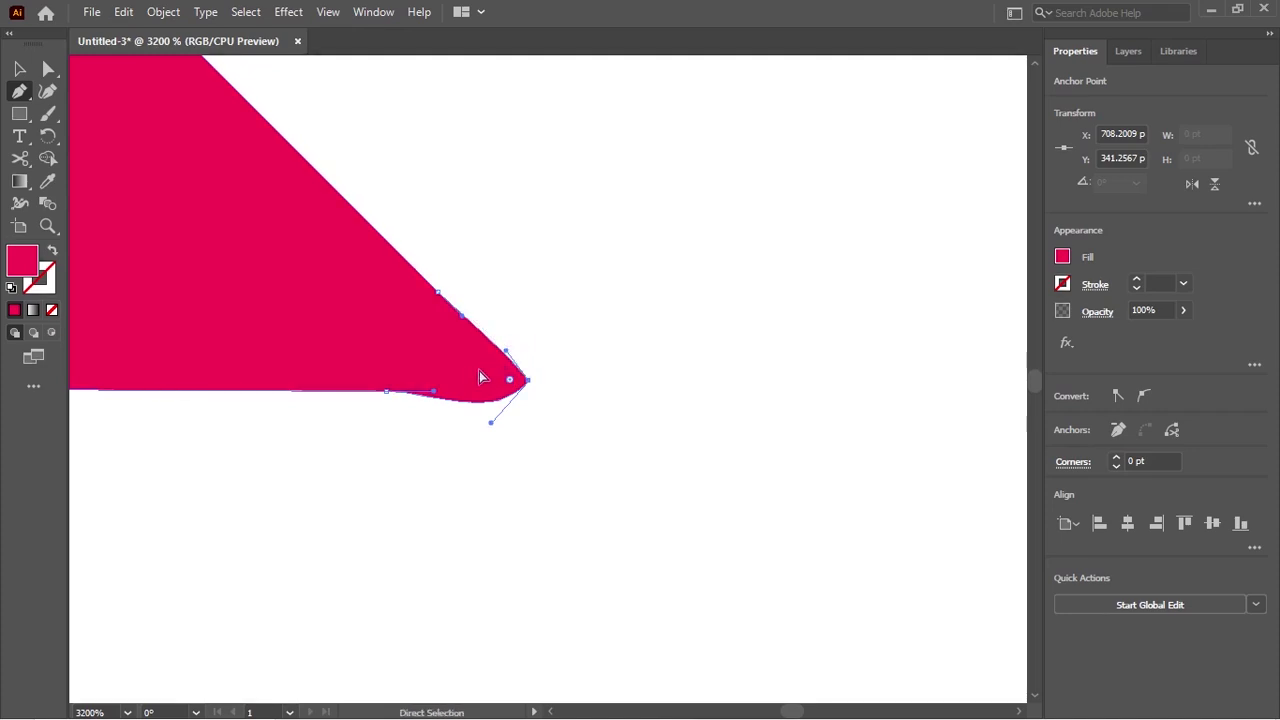
- Flatten the bulge under the crimson triangle's lower-right corner by pulling the lower handle in line with the base, and deselect the shape
click(491, 424)
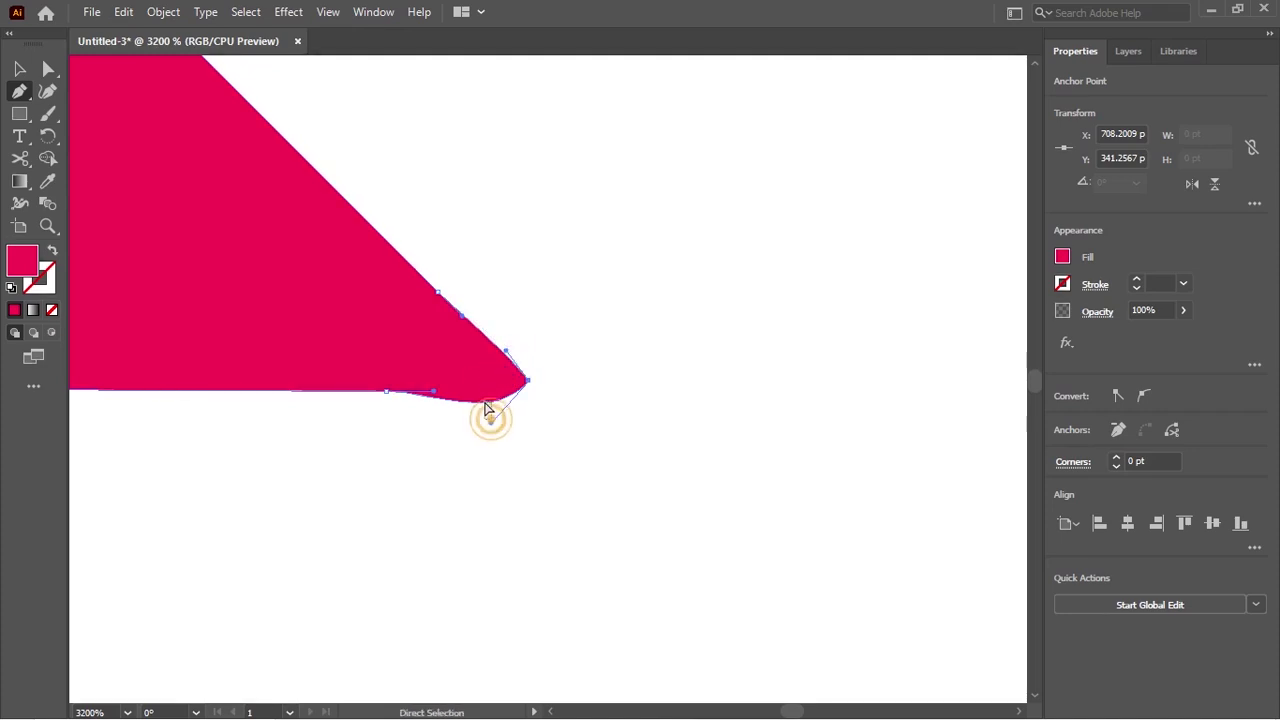
click(493, 426)
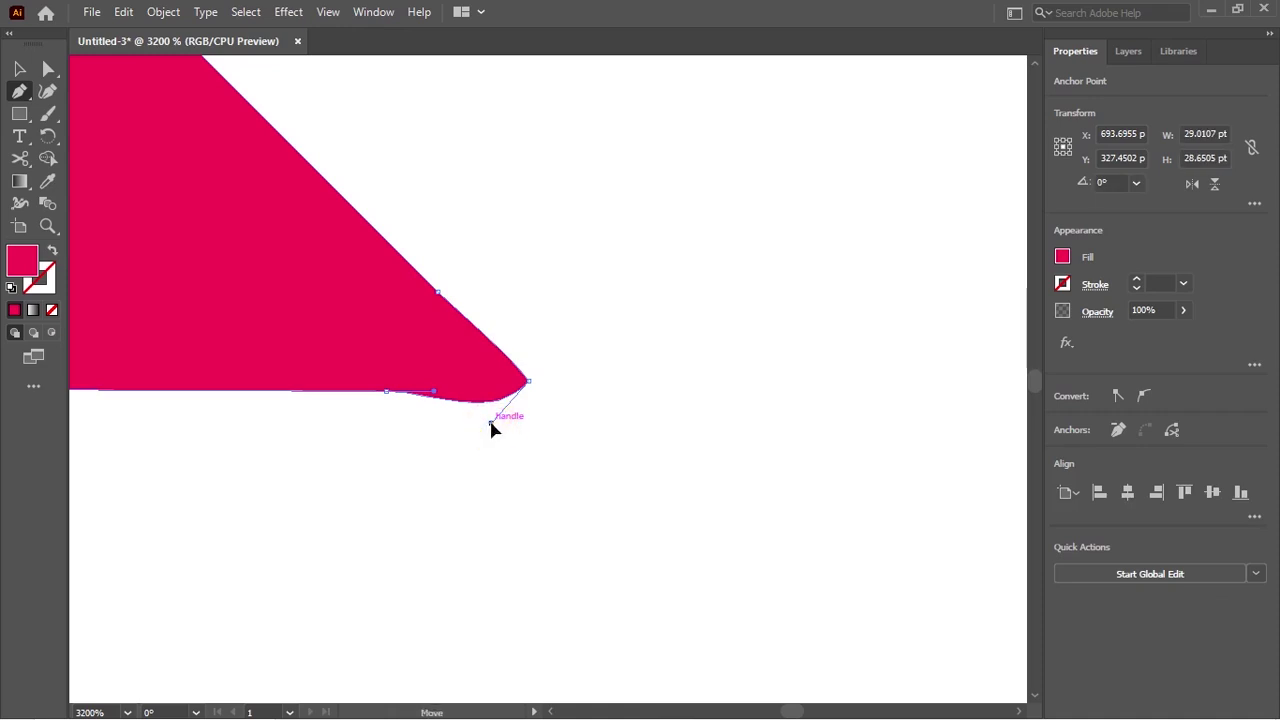
drag(491, 428, 478, 396)
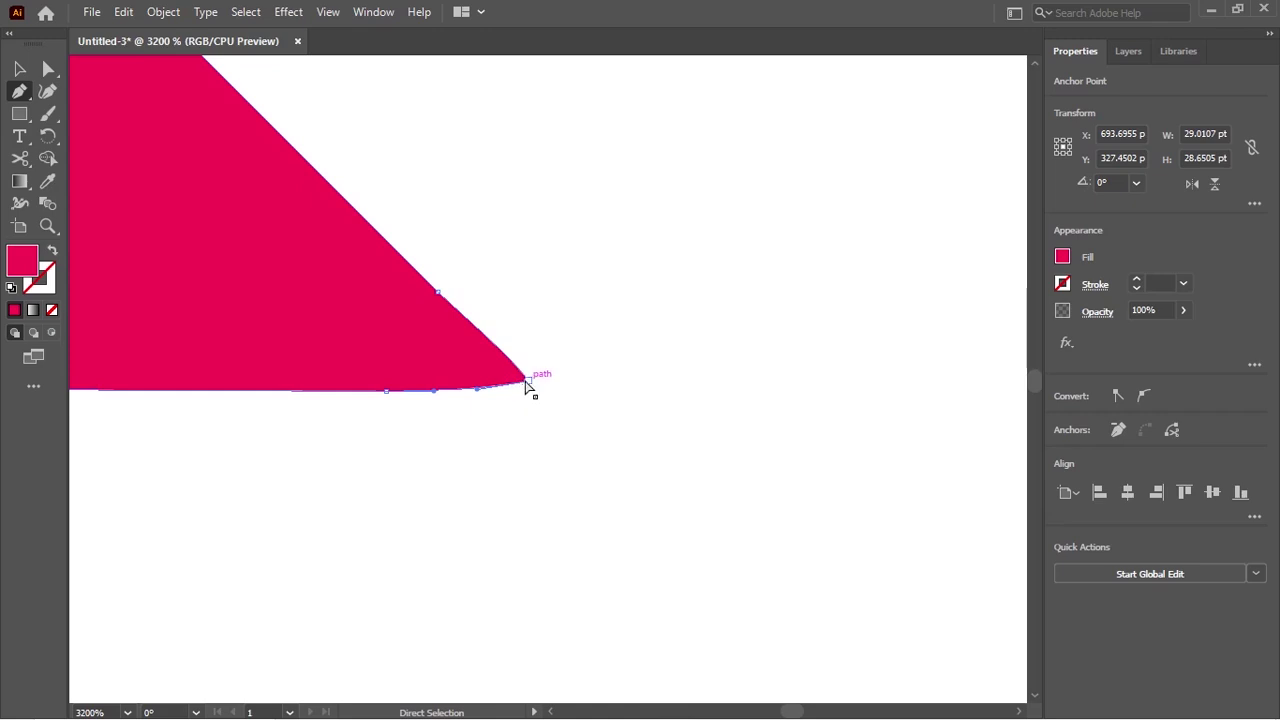
click(435, 390)
click(634, 317)
key(ctrl+minus)
key(ctrl+minus)
key(ctrl+minus)
key(ctrl+minus)
key(ctrl+minus)
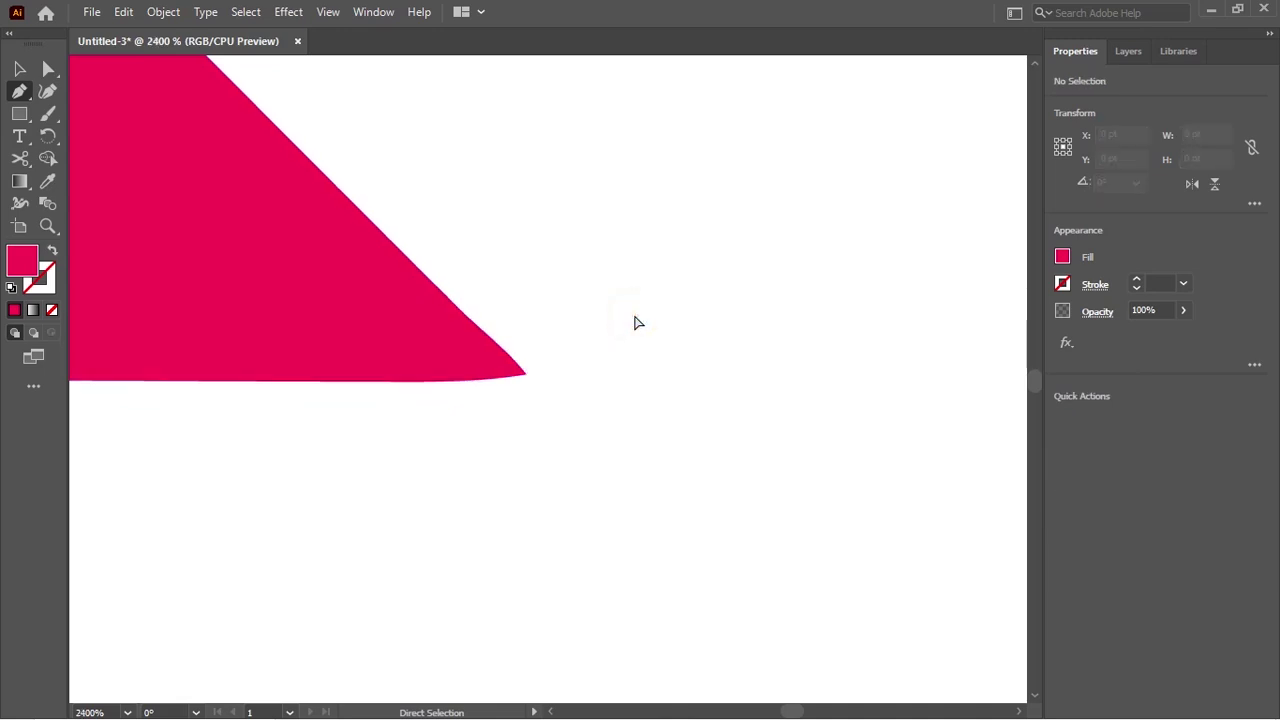
- Move the yellow arch-shaped squiggle slightly toward the lime squiggle in the group of extracted shapes, then deselect it
key(ctrl+minus)
key(ctrl+minus)
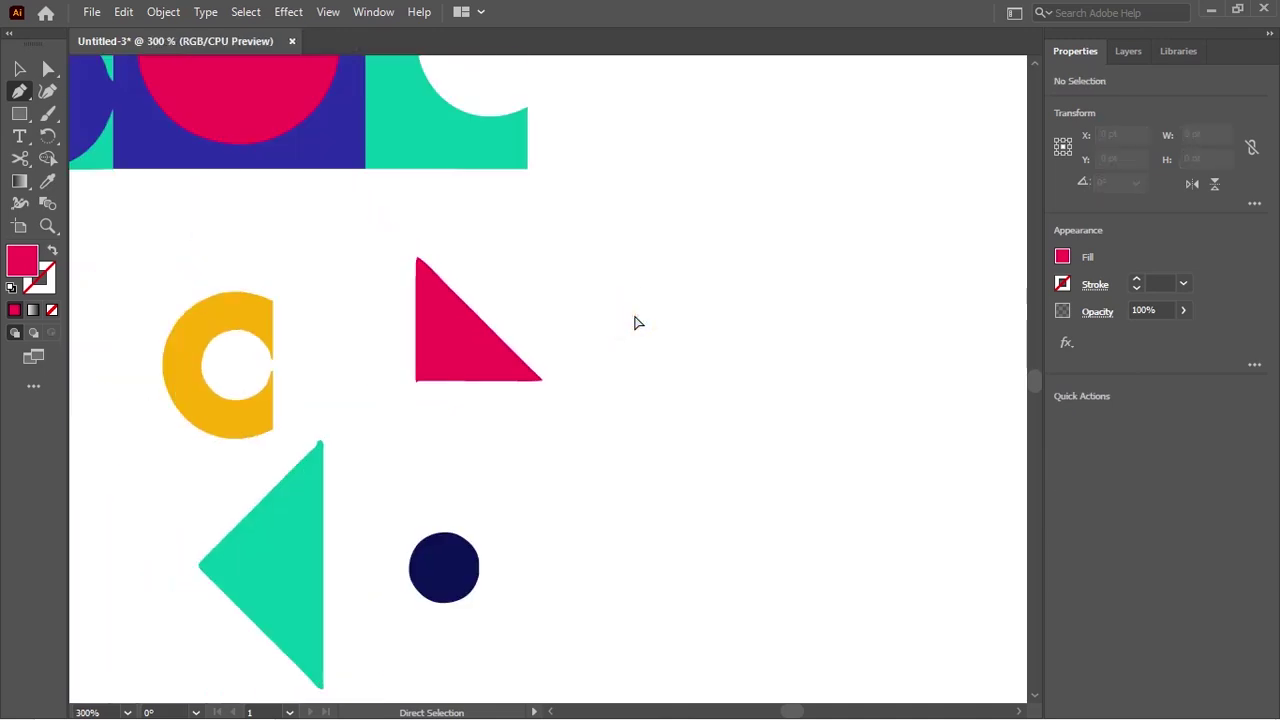
key(ctrl+minus)
key(ctrl+minus)
key(ctrl+minus)
key(ctrl+minus)
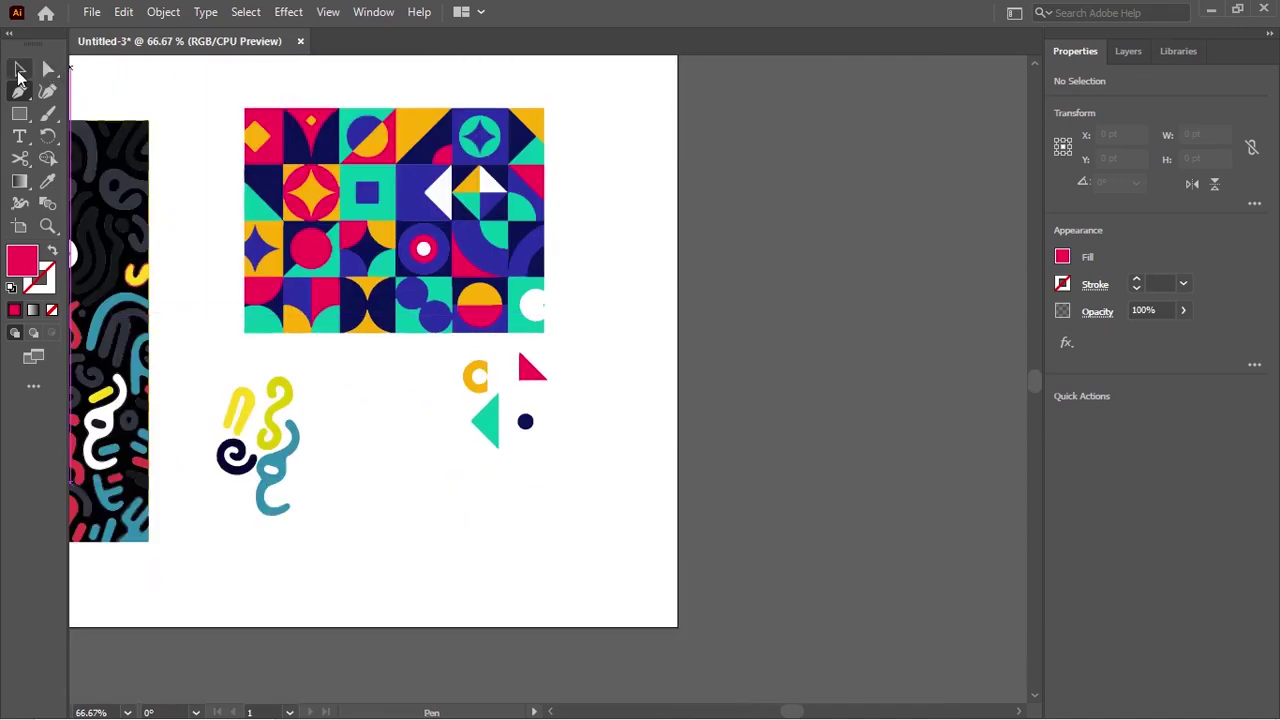
click(20, 70)
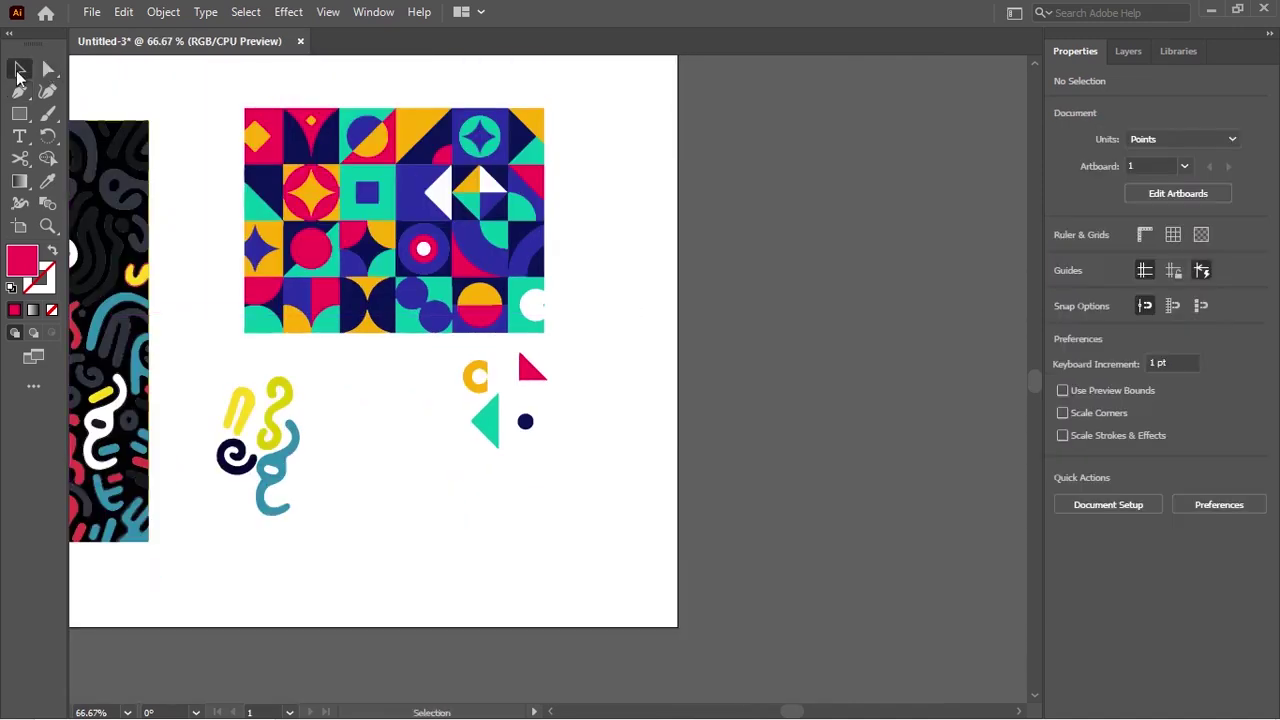
click(200, 358)
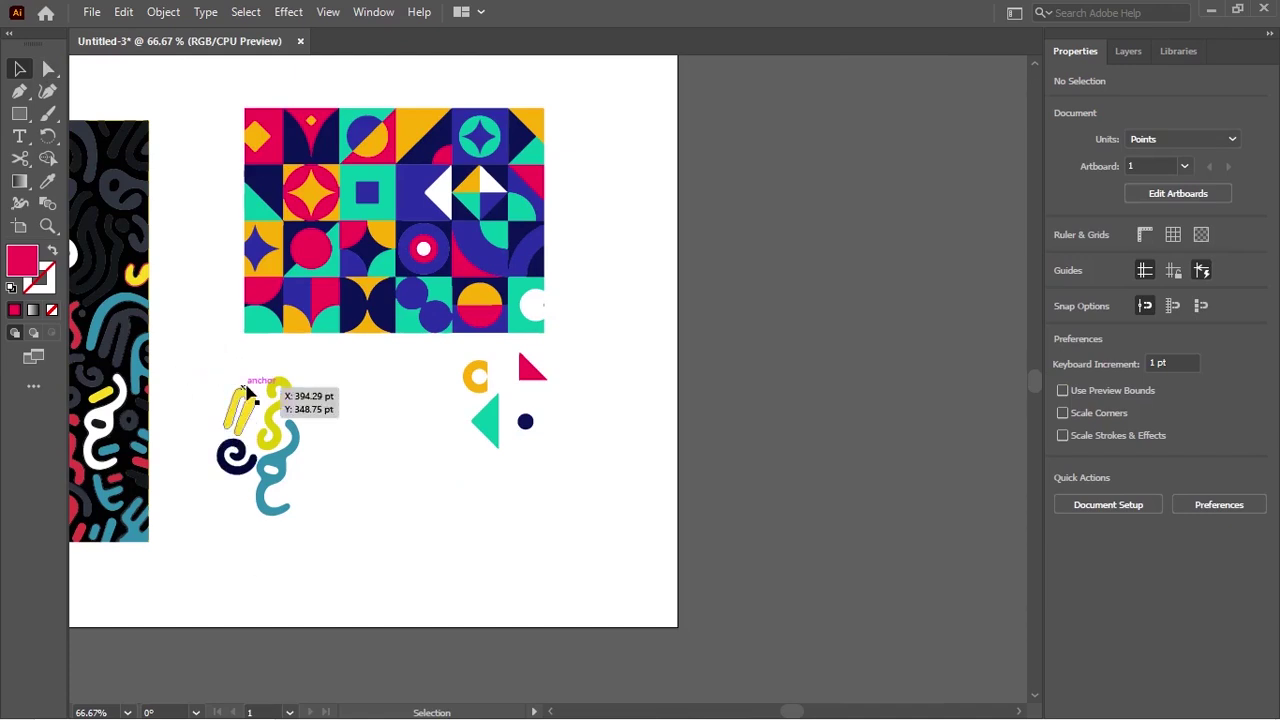
mouse_move(248, 392)
mouse_down()
mouse_move(264, 432)
mouse_move(262, 408)
mouse_up()
click(317, 418)
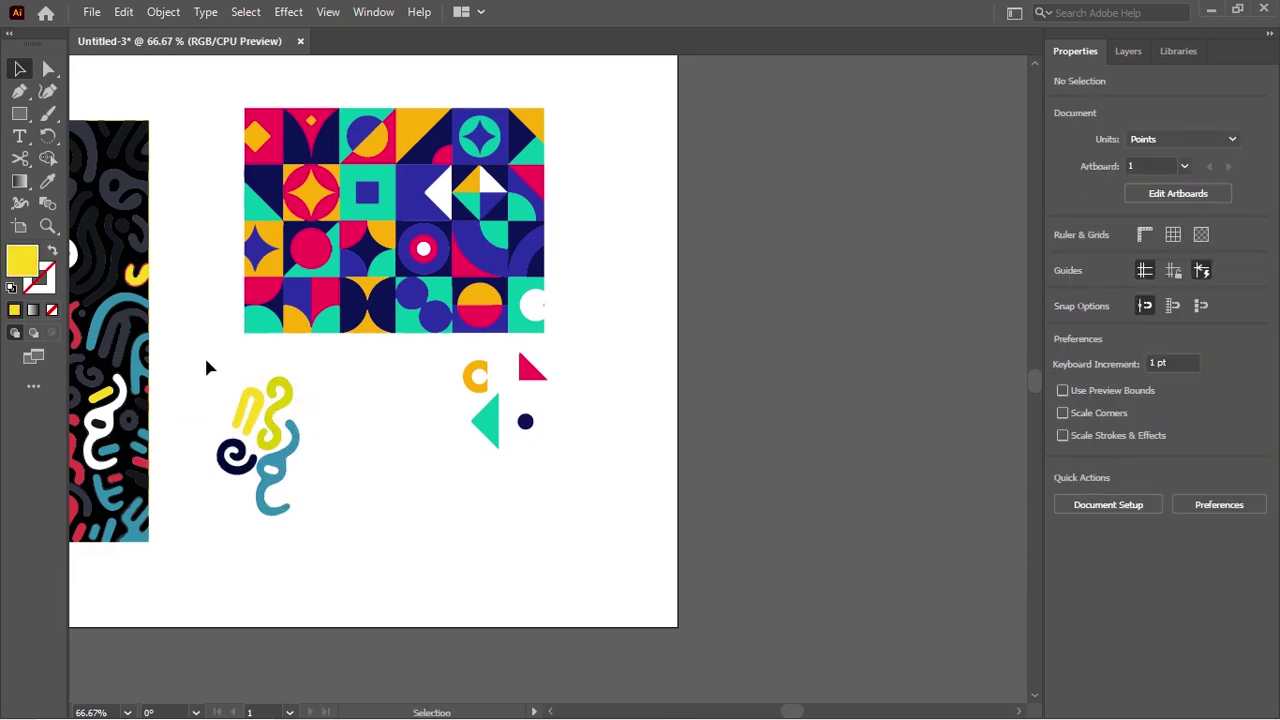
- Group the four extracted squiggles below the patterns into one object and copy the group
mouse_move(203, 358)
mouse_down()
mouse_move(291, 459)
mouse_move(314, 545)
mouse_up()
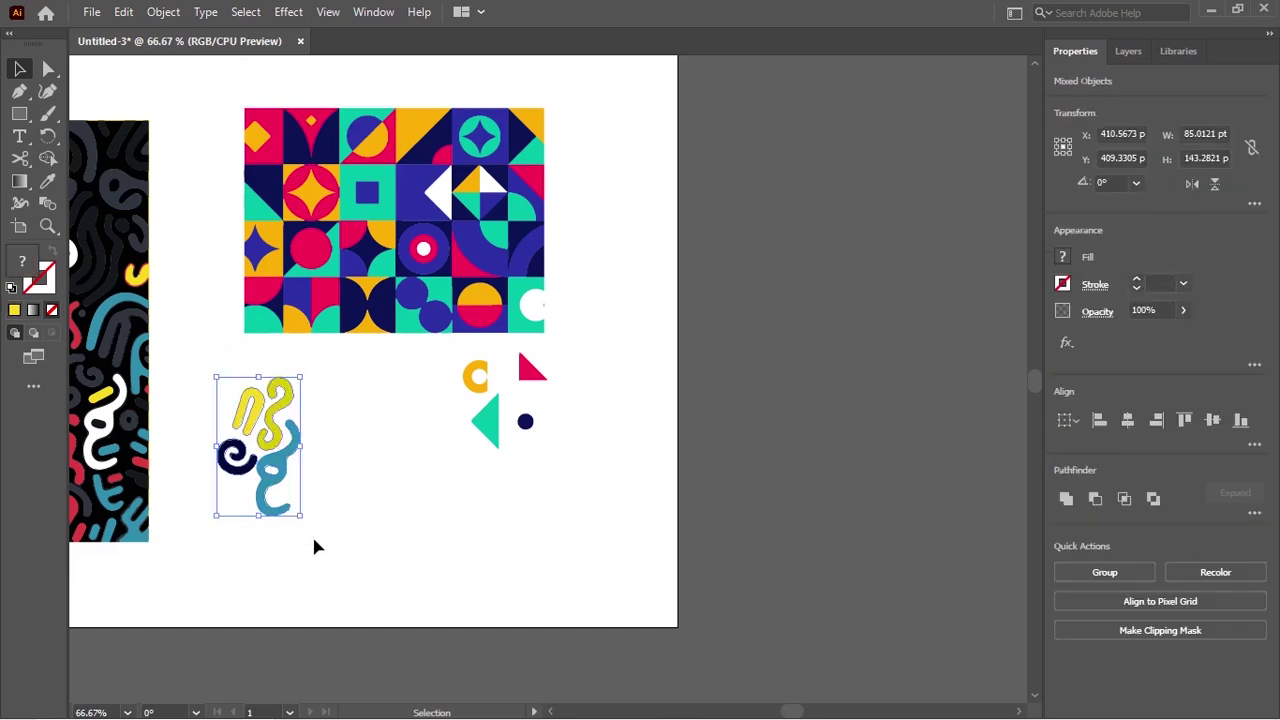
key(ctrl+g)
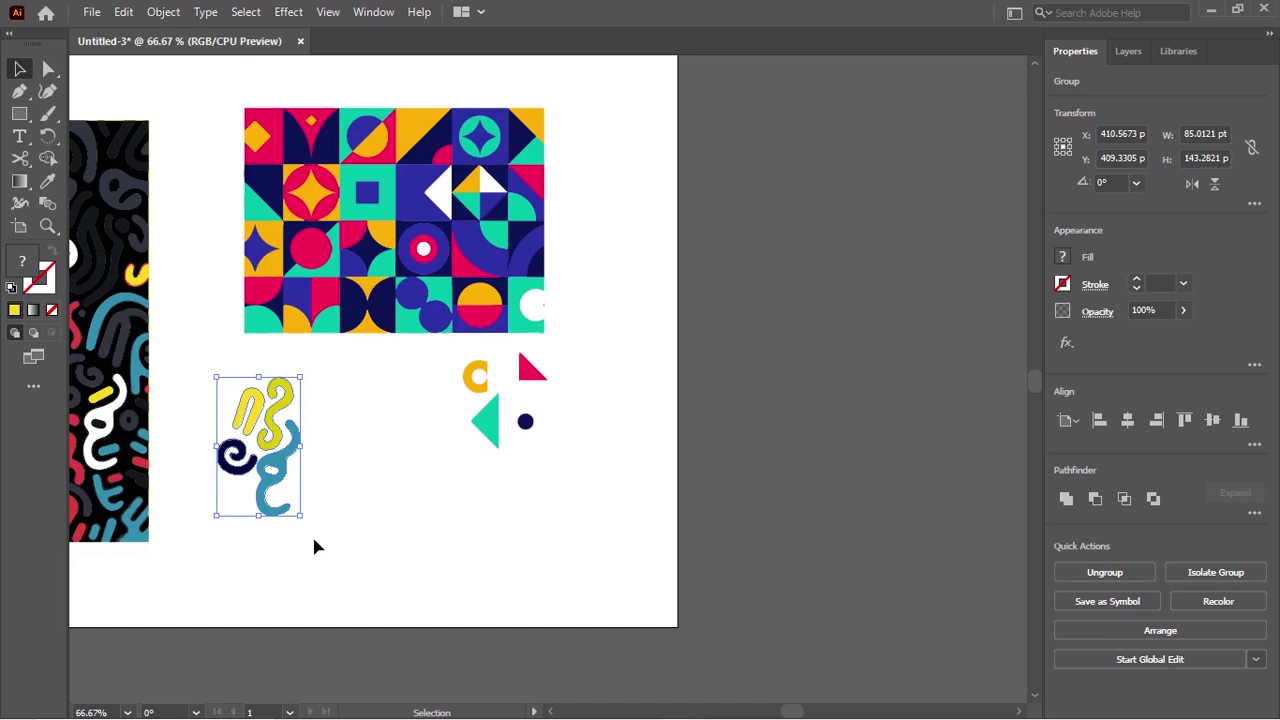
key(a)
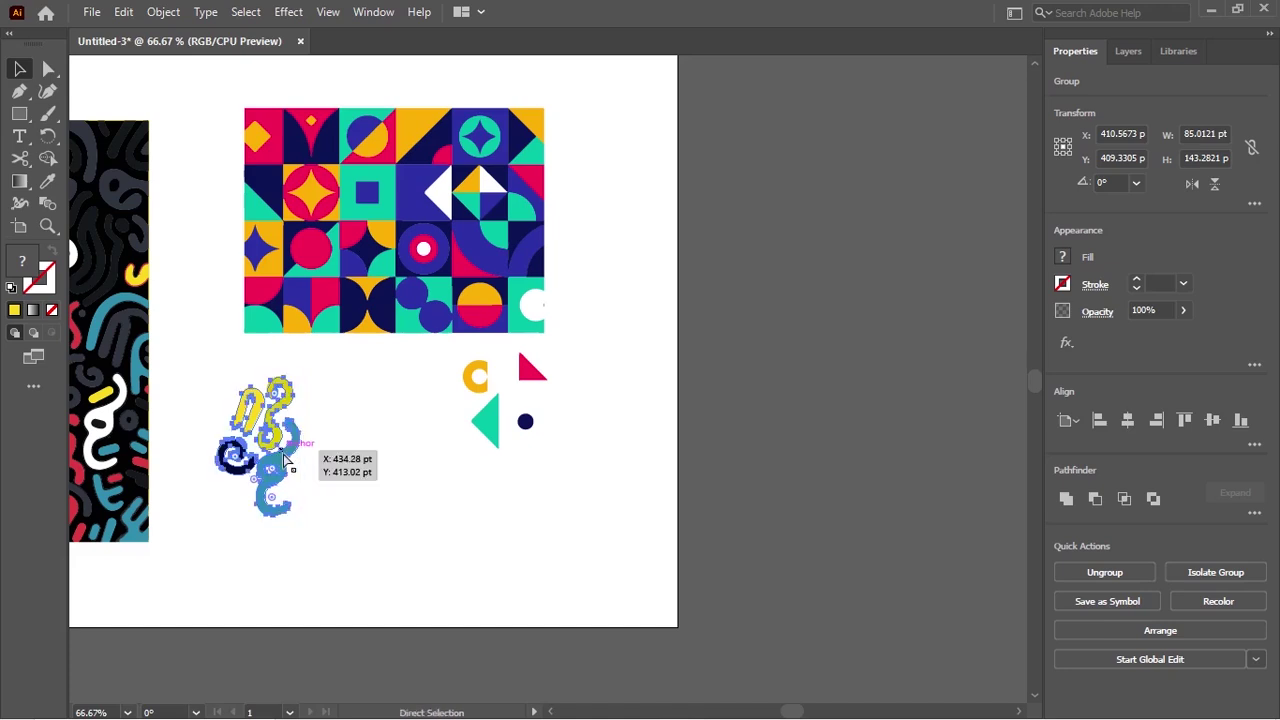
key(v)
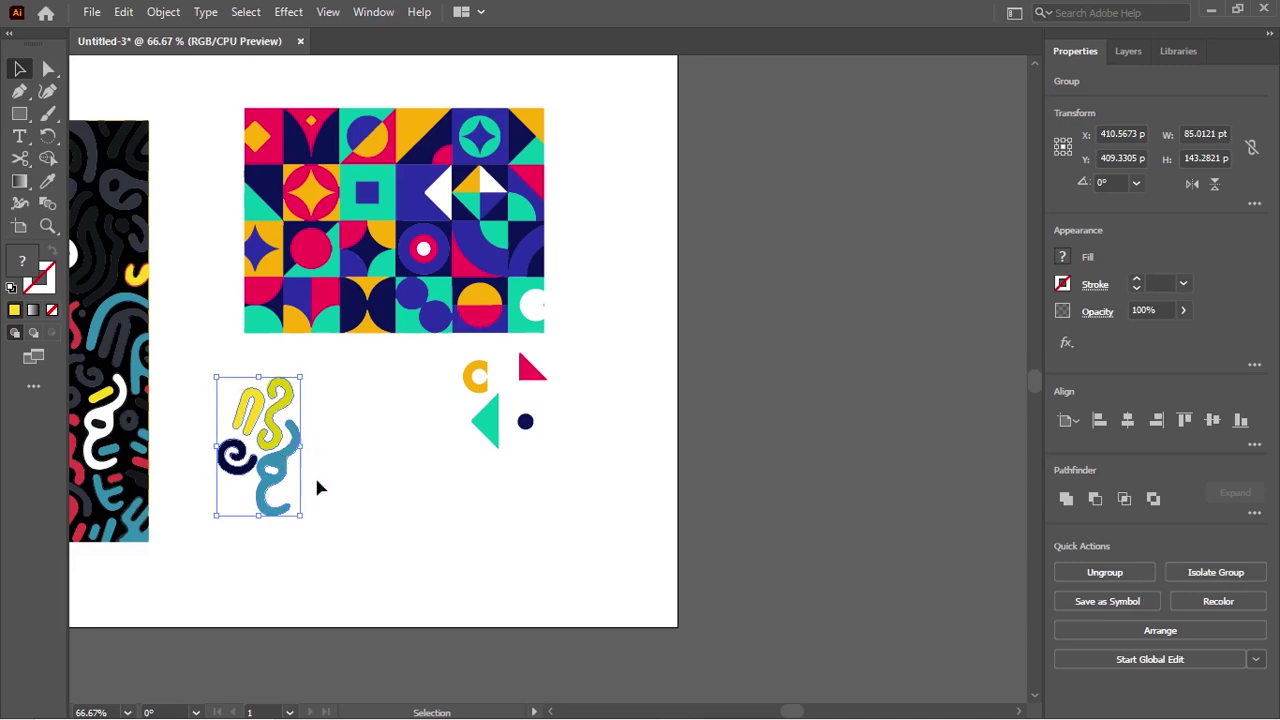
- Switch to Photoshop and paste the copied squiggle group into the design rave.psd poster as a Smart Object
key(super)
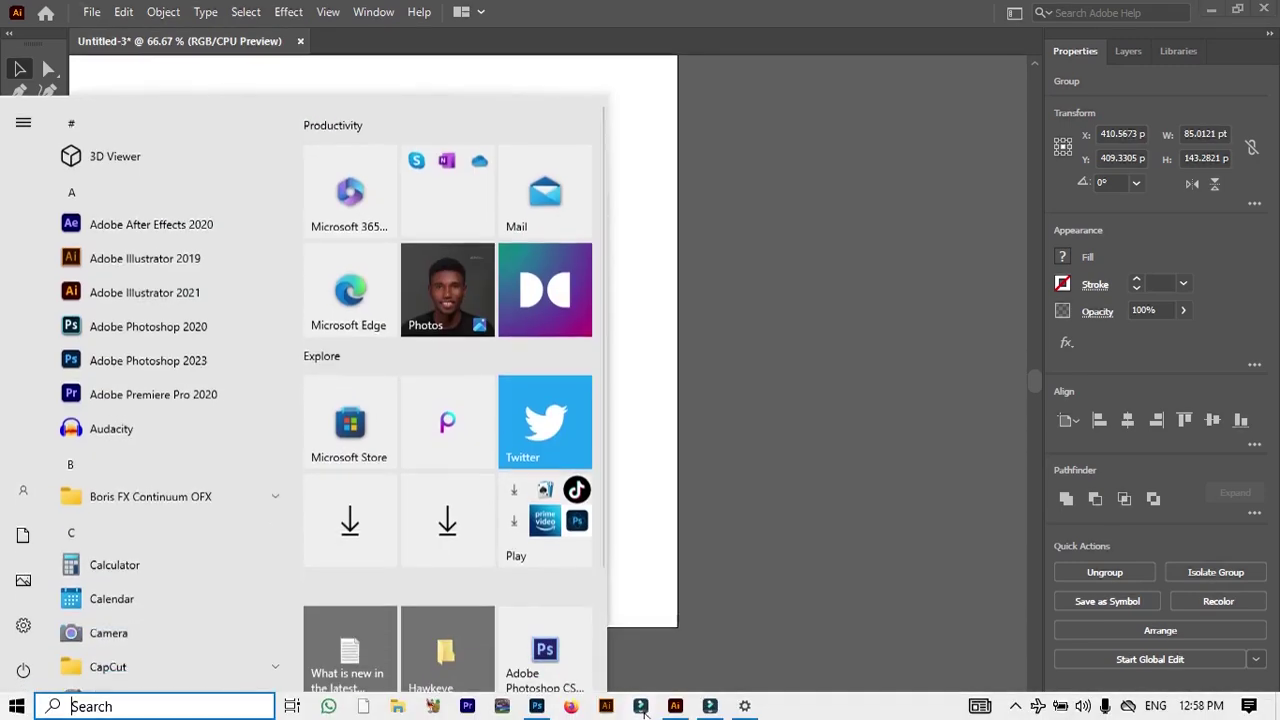
click(555, 711)
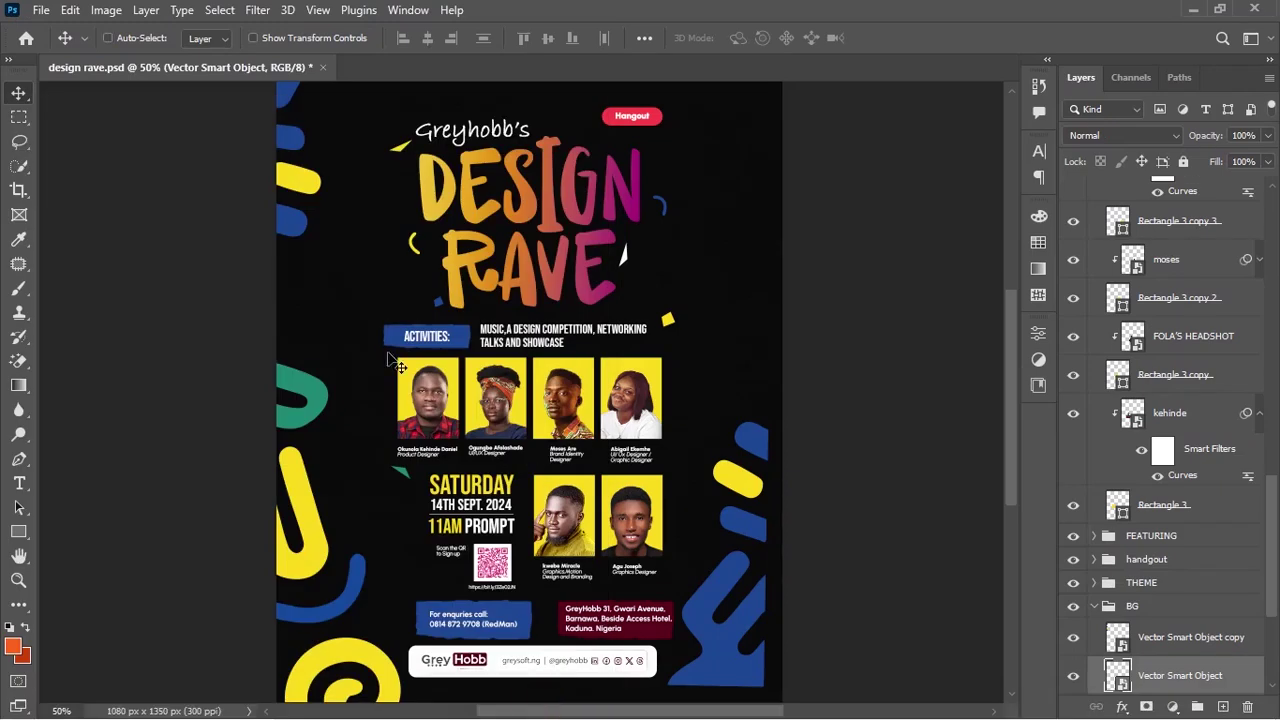
key(ctrl+v)
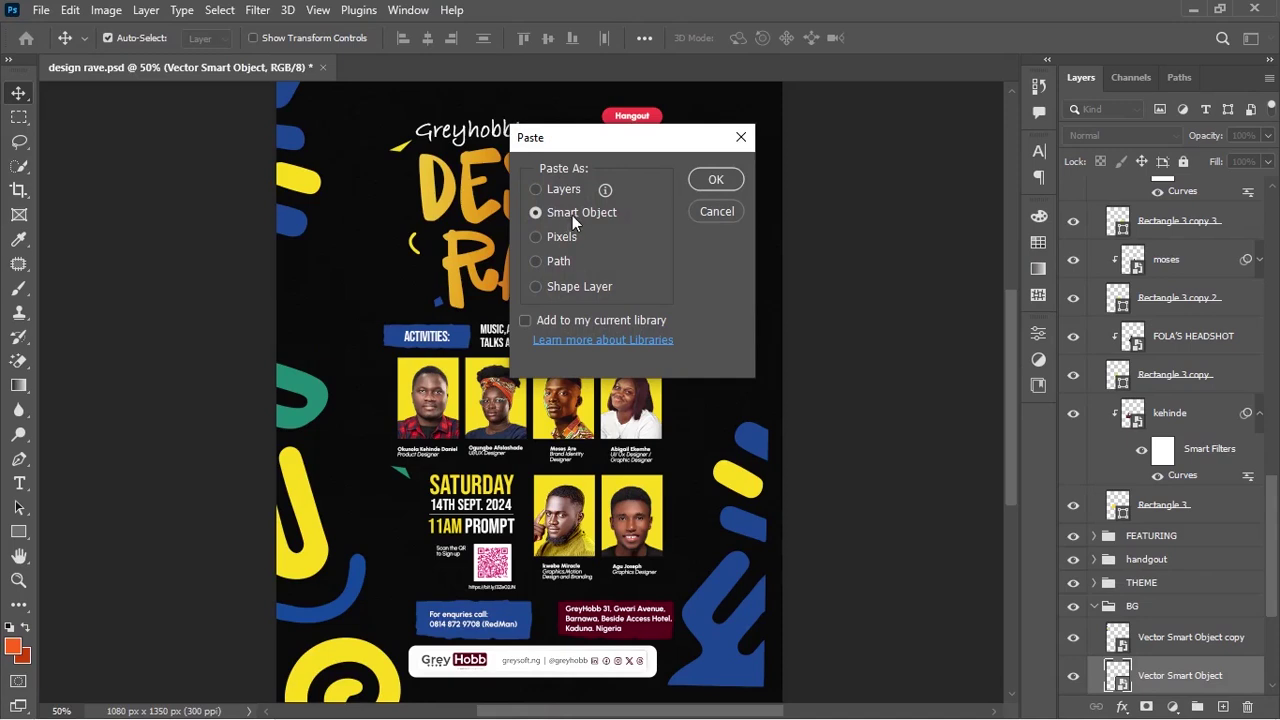
click(716, 178)
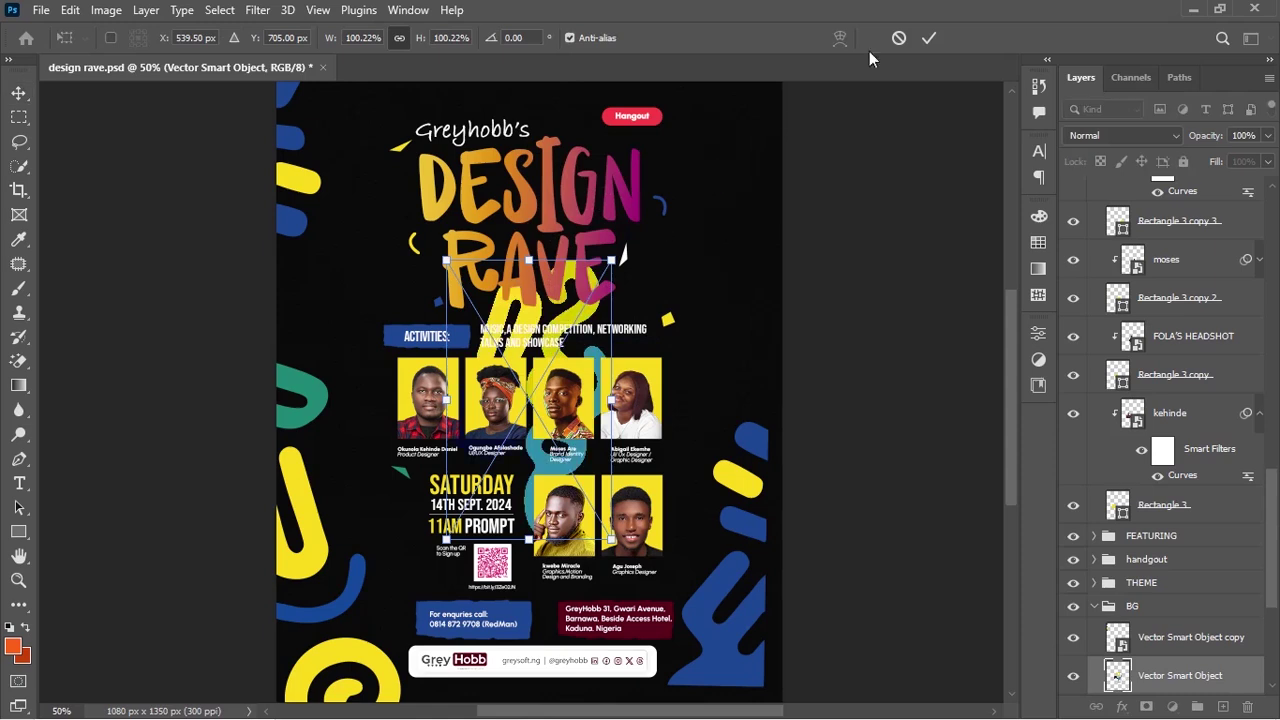
click(932, 39)
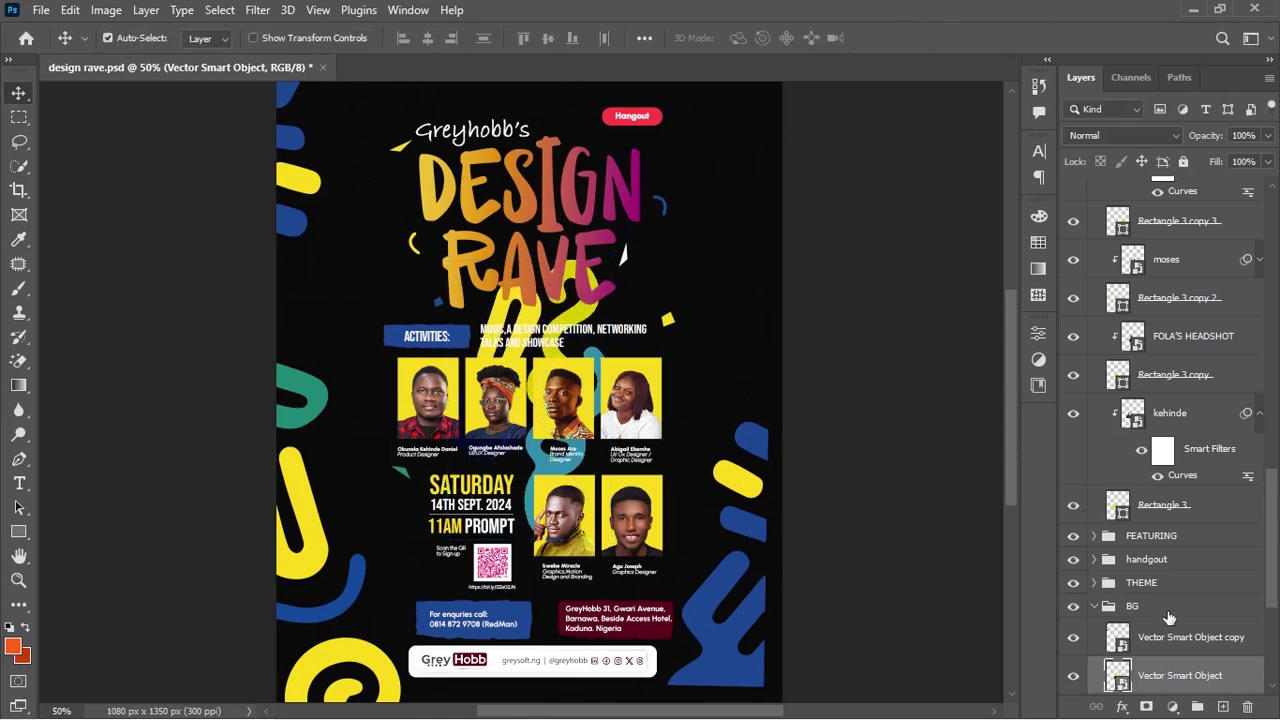
- Bring the pasted squiggle layer to the top of the layer stack and place the artwork in the poster's upper-right corner
drag(1183, 678, 1167, 183)
mouse_move(556, 332)
mouse_down()
mouse_move(762, 378)
mouse_move(778, 182)
mouse_move(802, 197)
mouse_move(729, 271)
mouse_move(600, 455)
mouse_move(360, 380)
mouse_move(349, 365)
mouse_move(590, 395)
mouse_move(719, 393)
mouse_move(751, 235)
mouse_up()
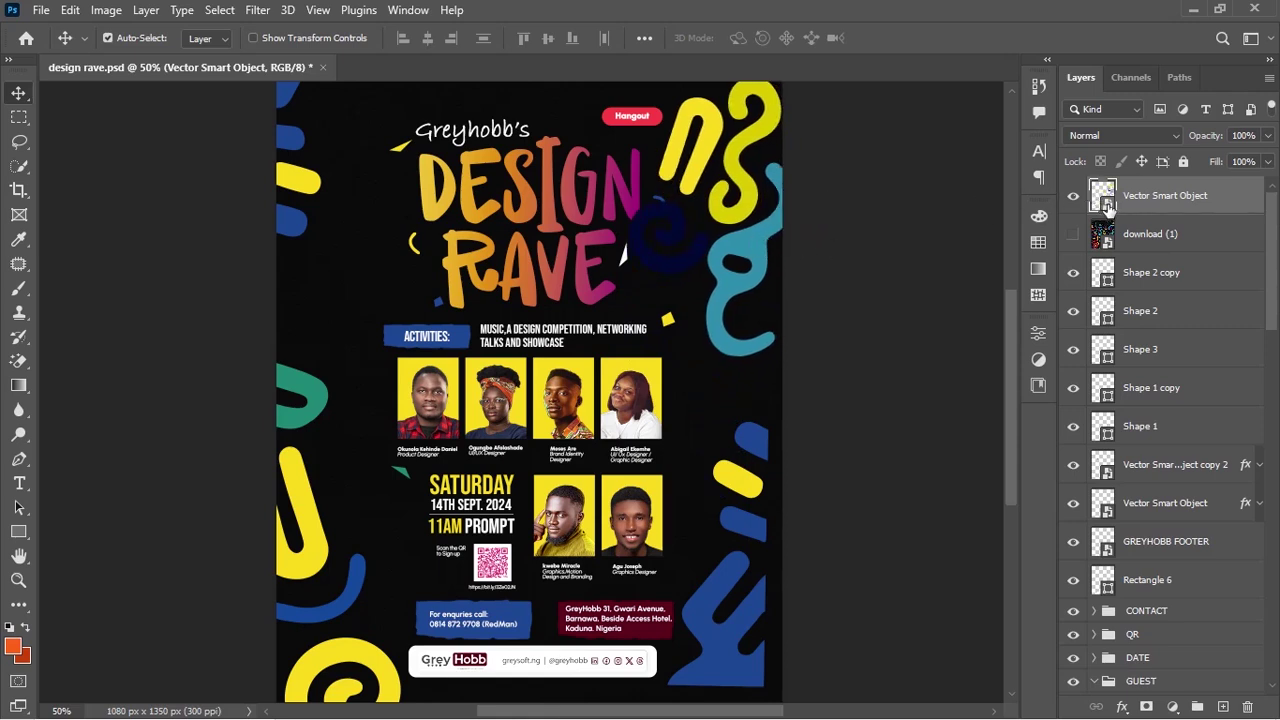
click(1072, 196)
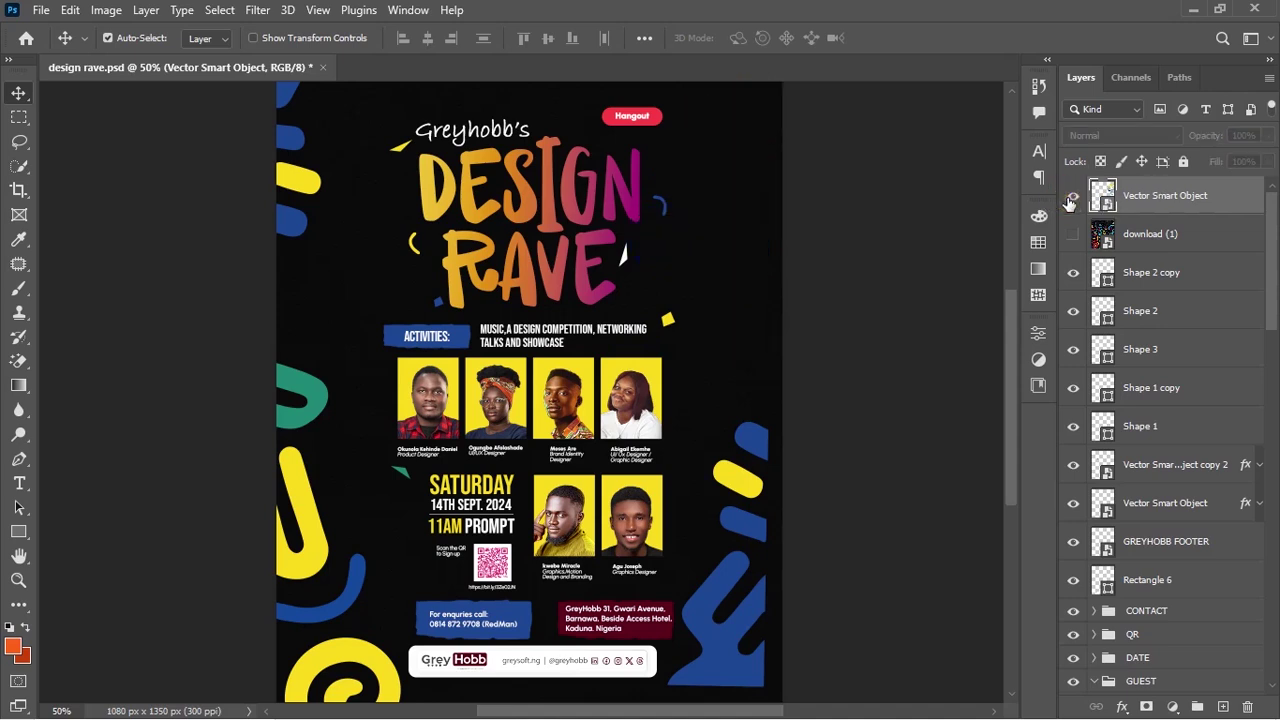
click(1072, 196)
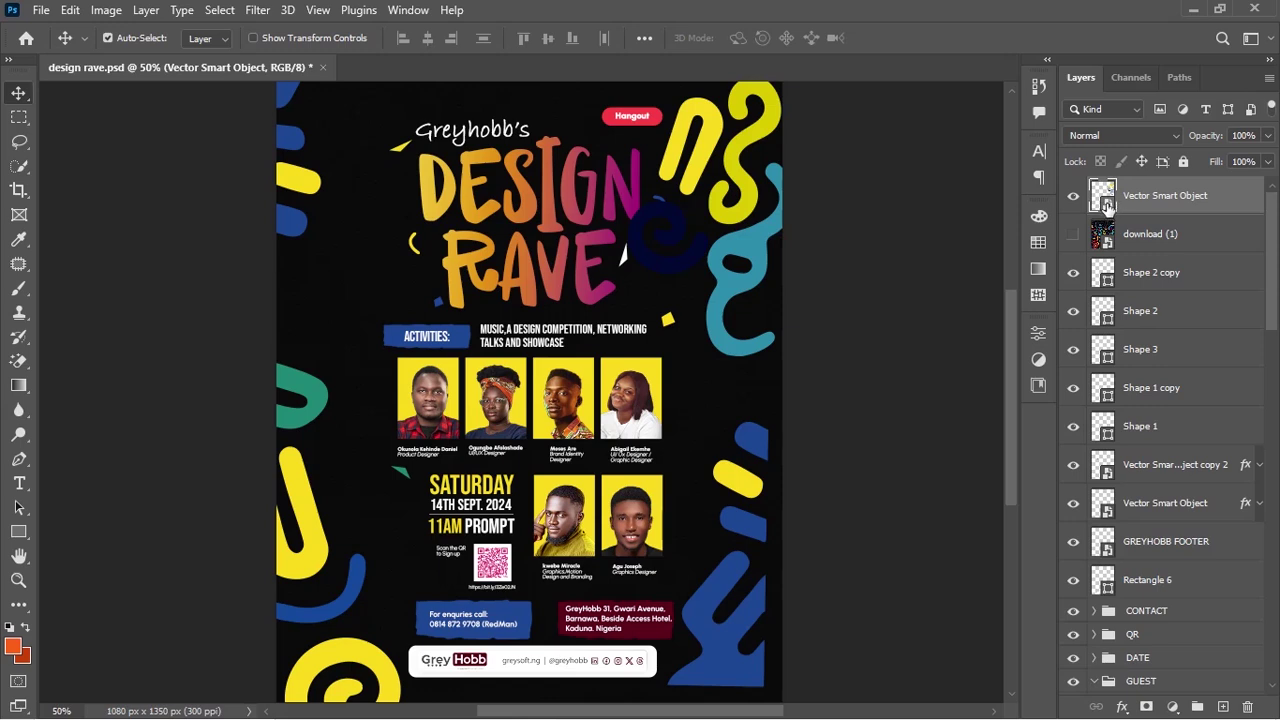
- Open the squiggle Smart Object's contents in Illustrator, shift the group slightly upward and ungroup it
double_click(1107, 205)
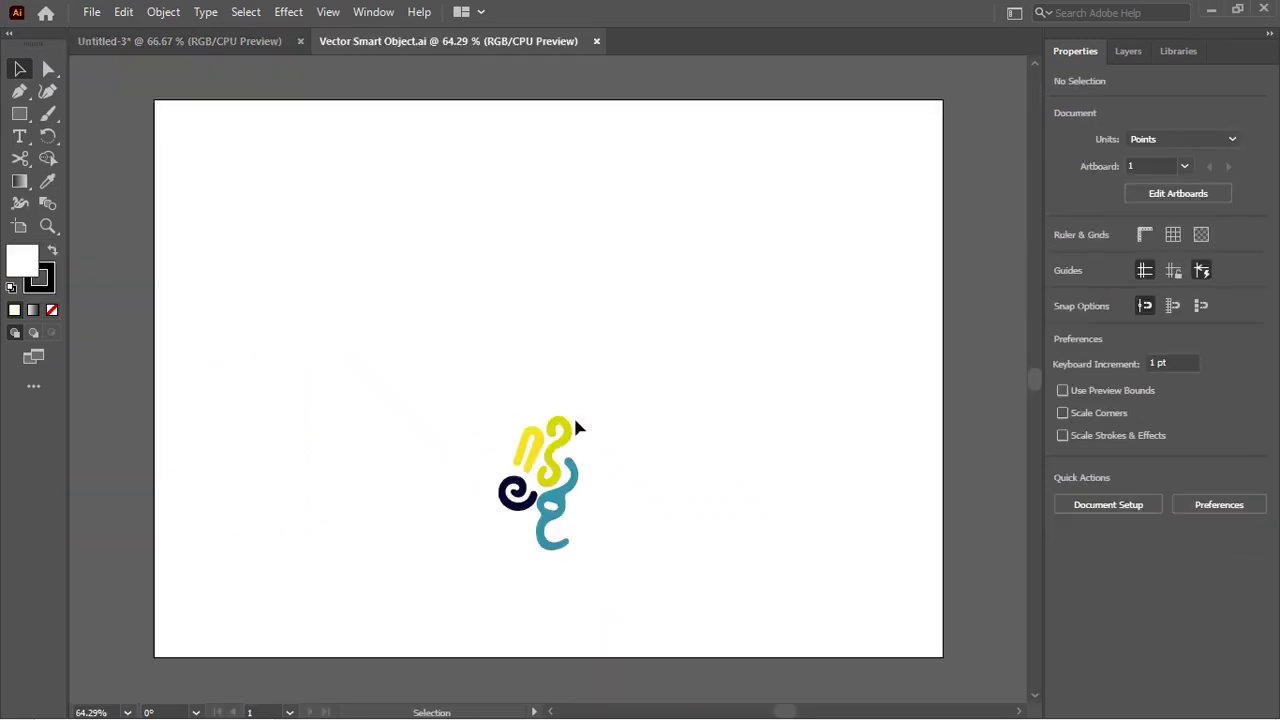
drag(577, 428, 560, 370)
right_click(560, 370)
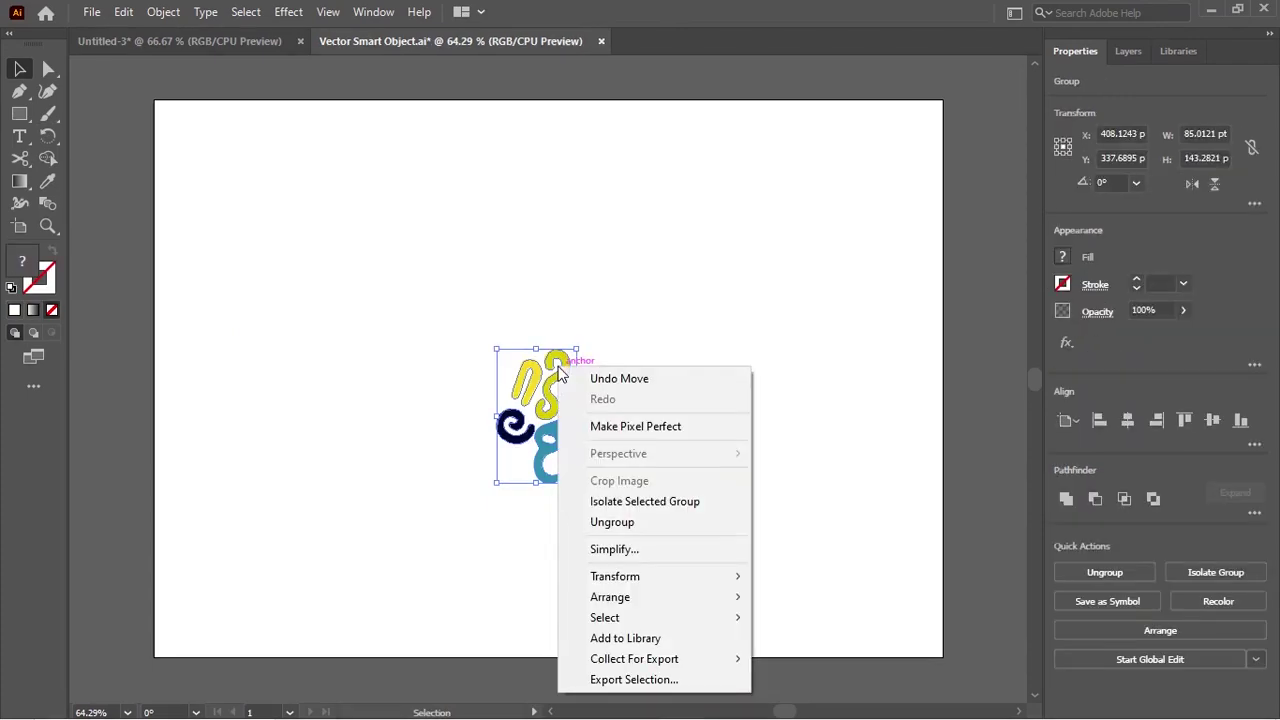
click(605, 522)
click(475, 547)
- Recolour the teal squiggle's fill to green 54AA30
click(543, 422)
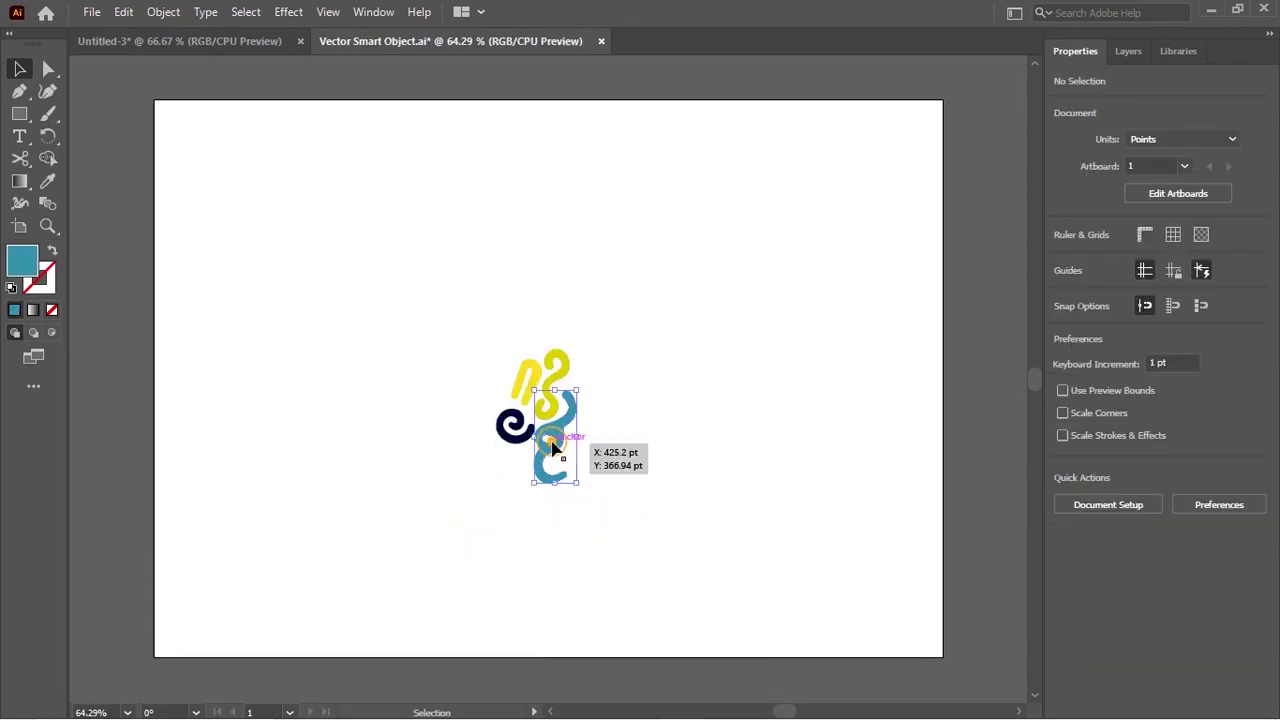
double_click(17, 259)
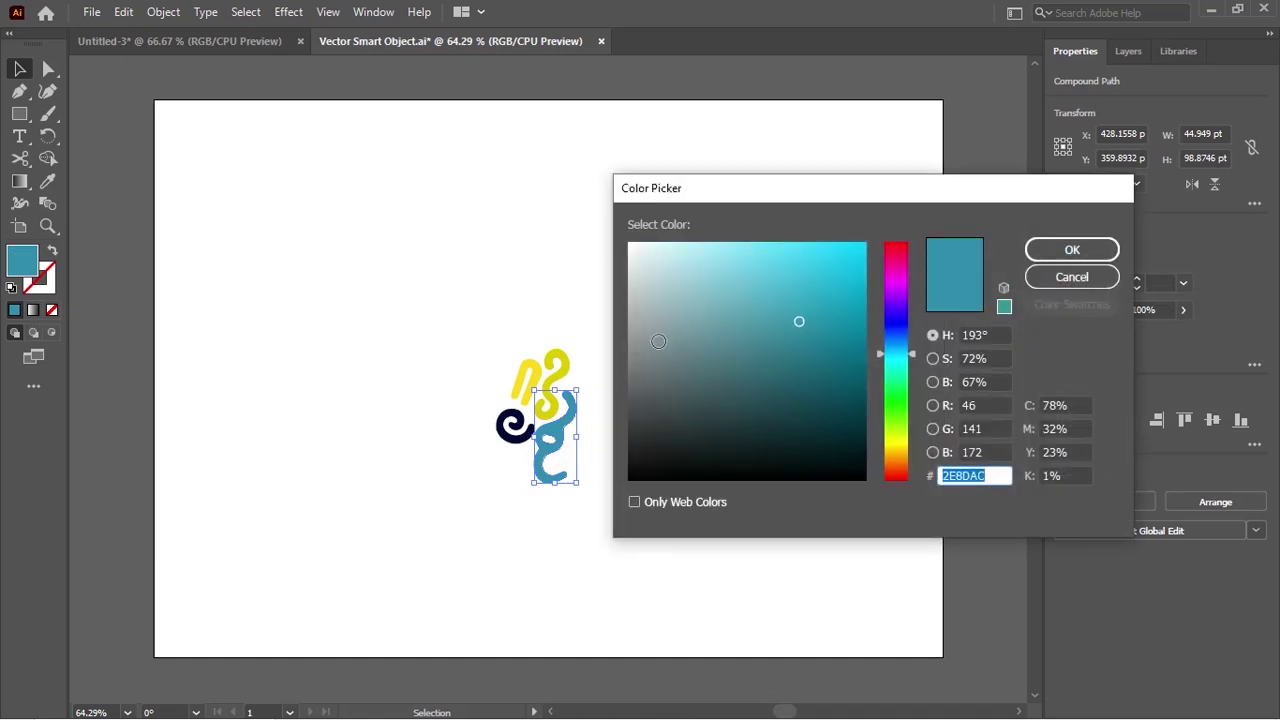
drag(890, 400, 888, 412)
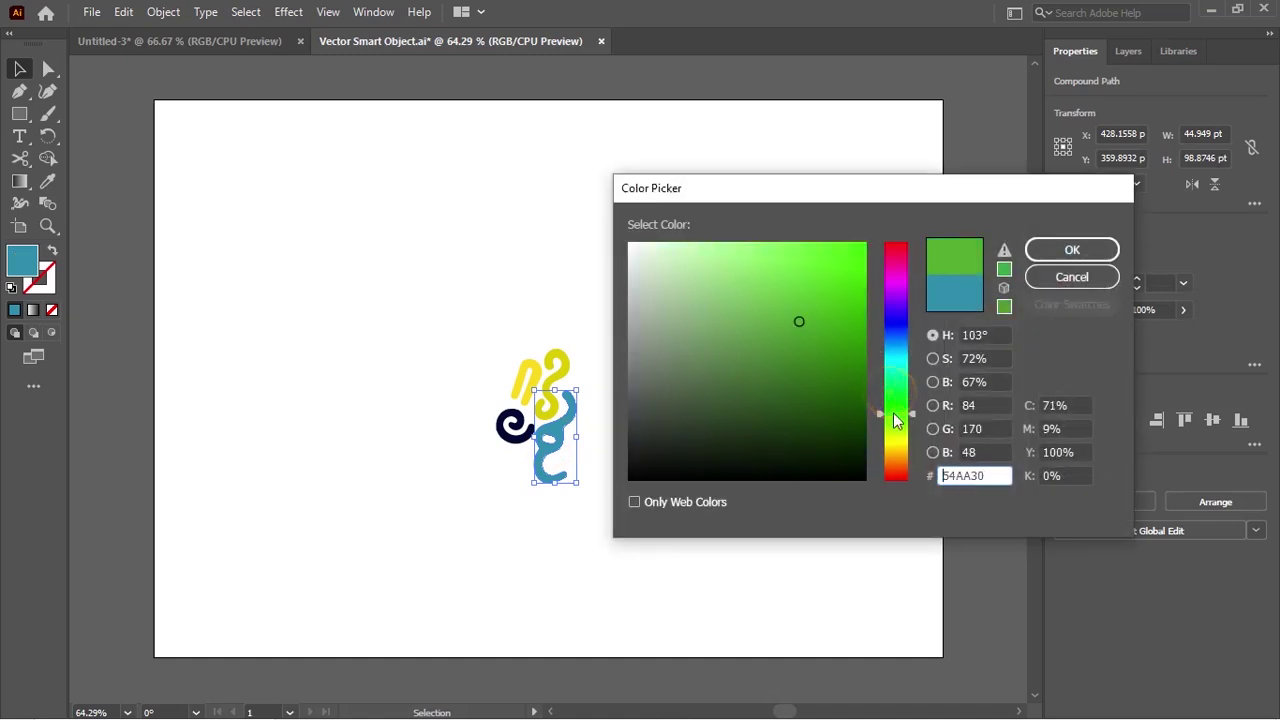
click(1071, 249)
- Recolour the lime-yellow S-shaped squiggle's fill to red by changing the hue
click(571, 358)
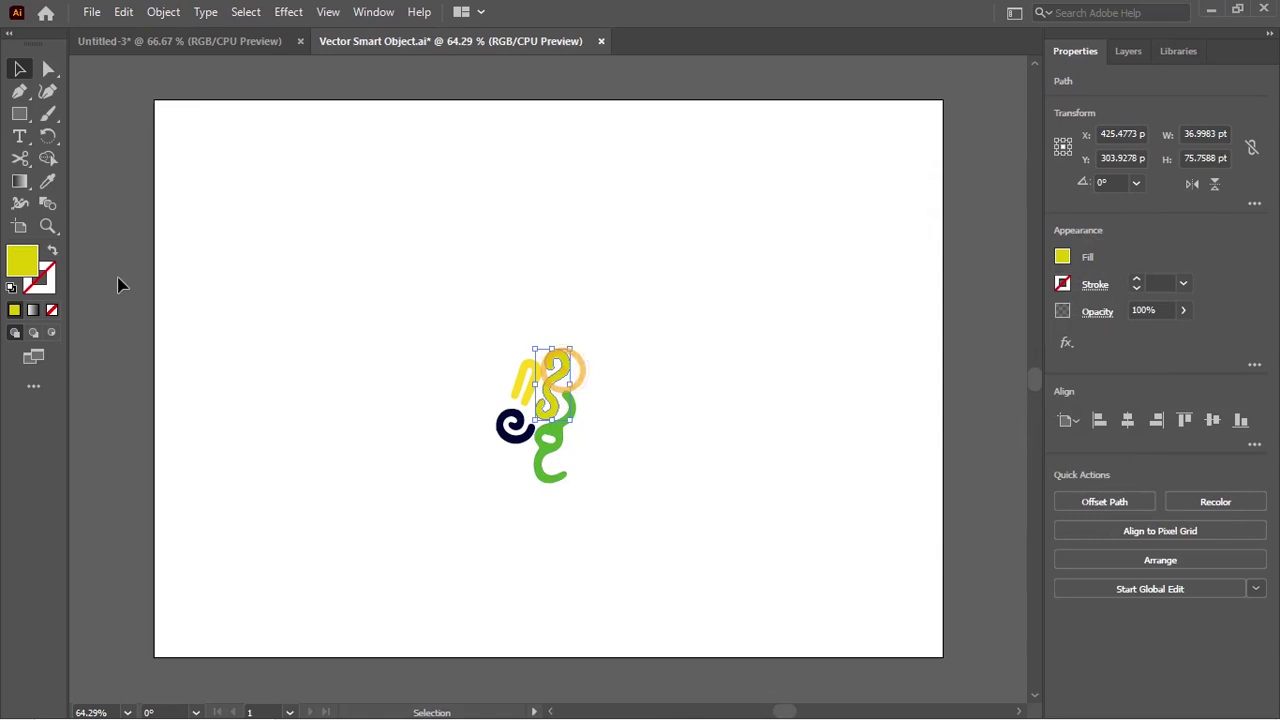
double_click(22, 263)
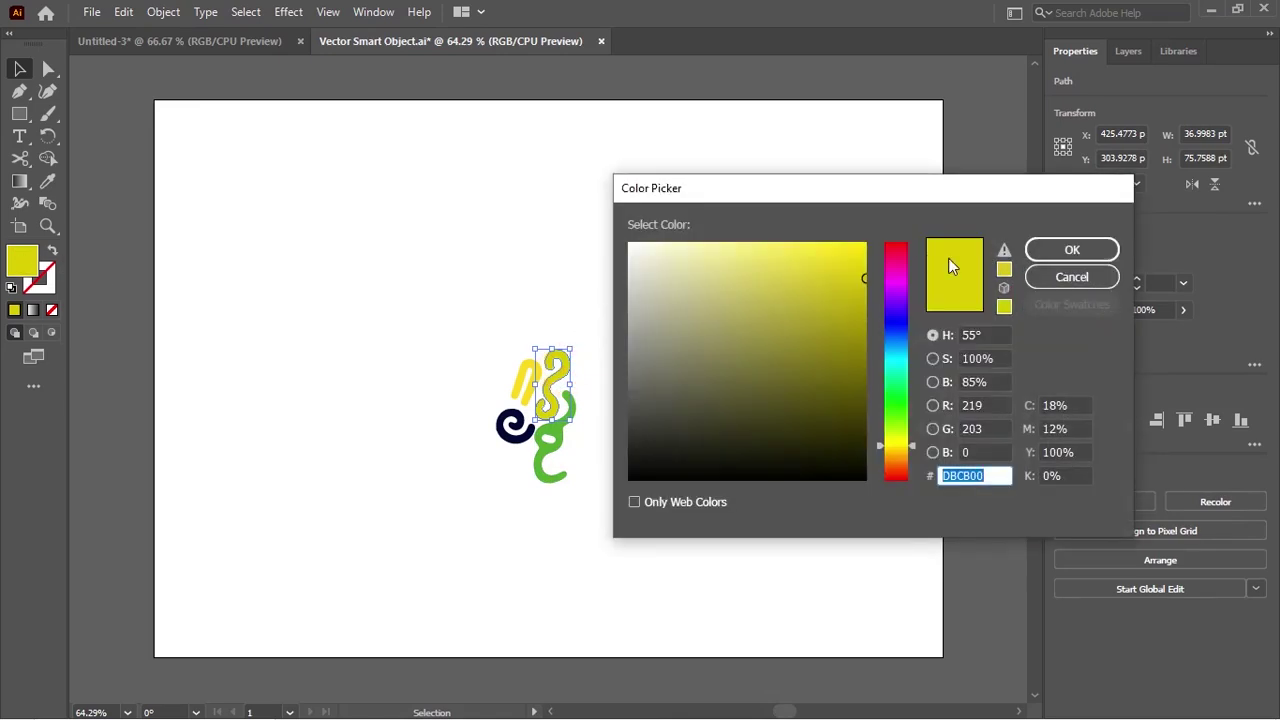
drag(900, 253, 906, 242)
click(1098, 252)
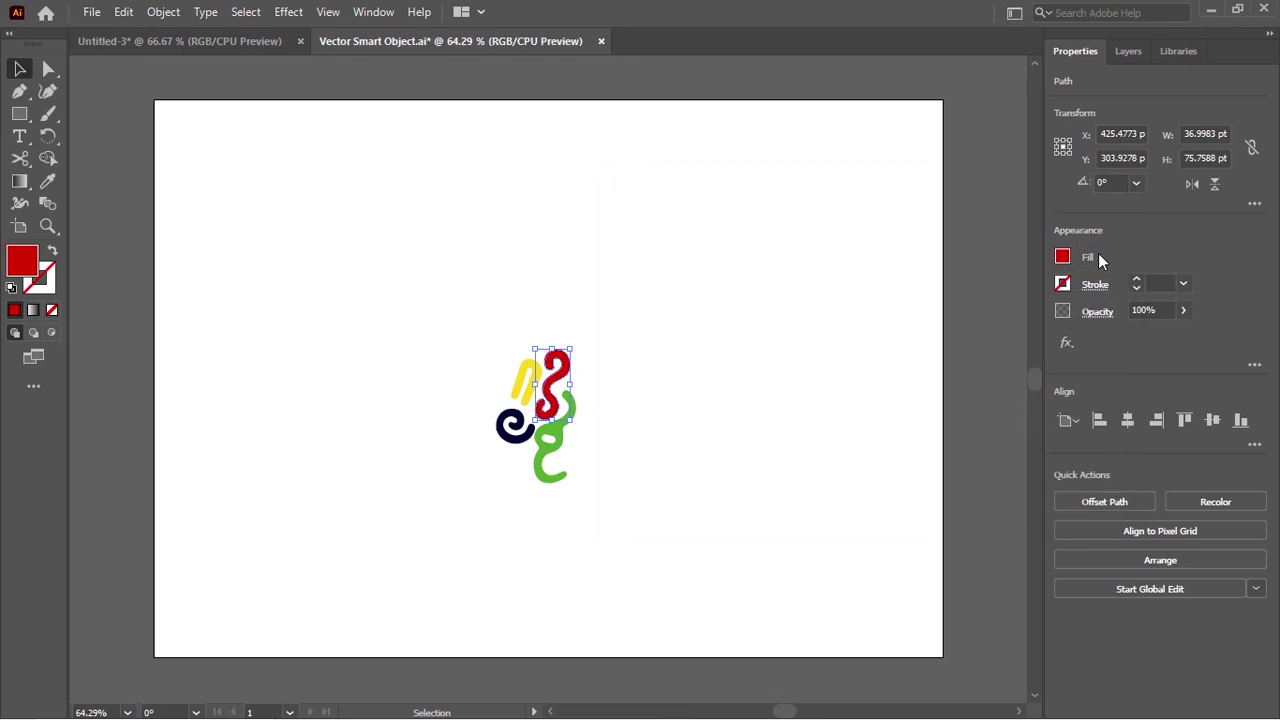
- Save the recoloured Smart Object artwork, and in Photoshop nudge the updated squiggles slightly down and right on the poster
key(ctrl+s)
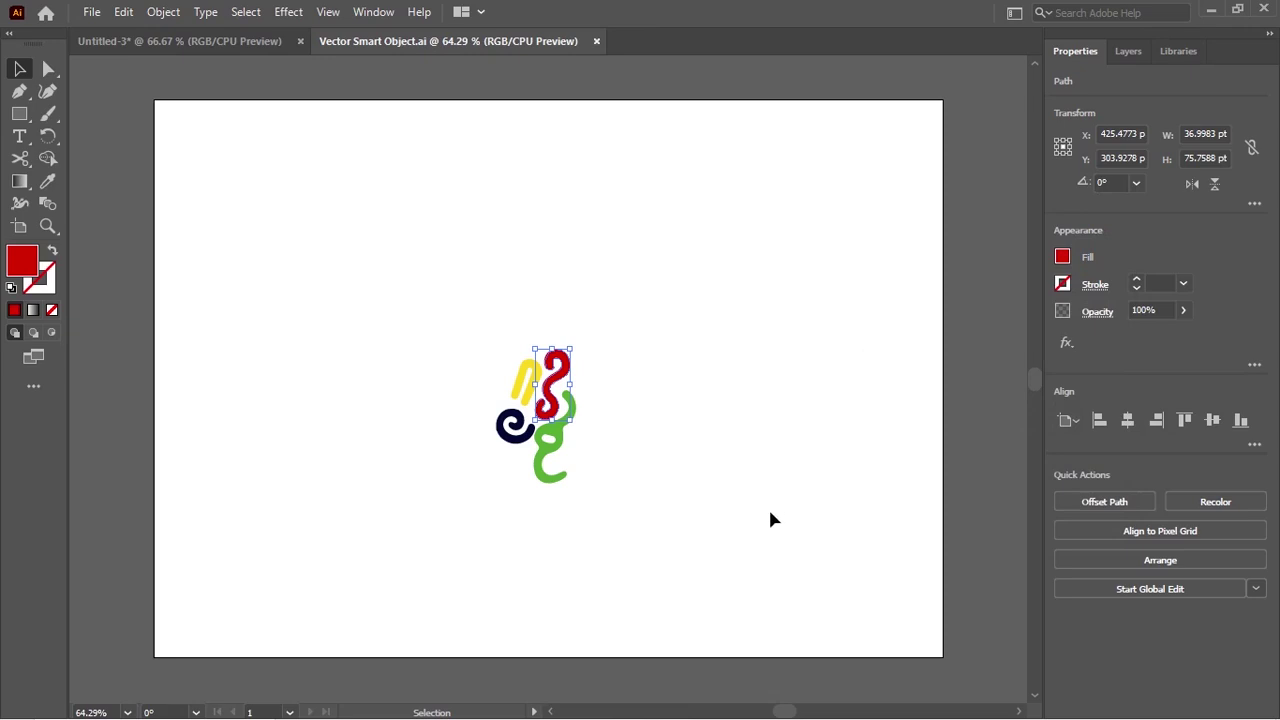
key(super)
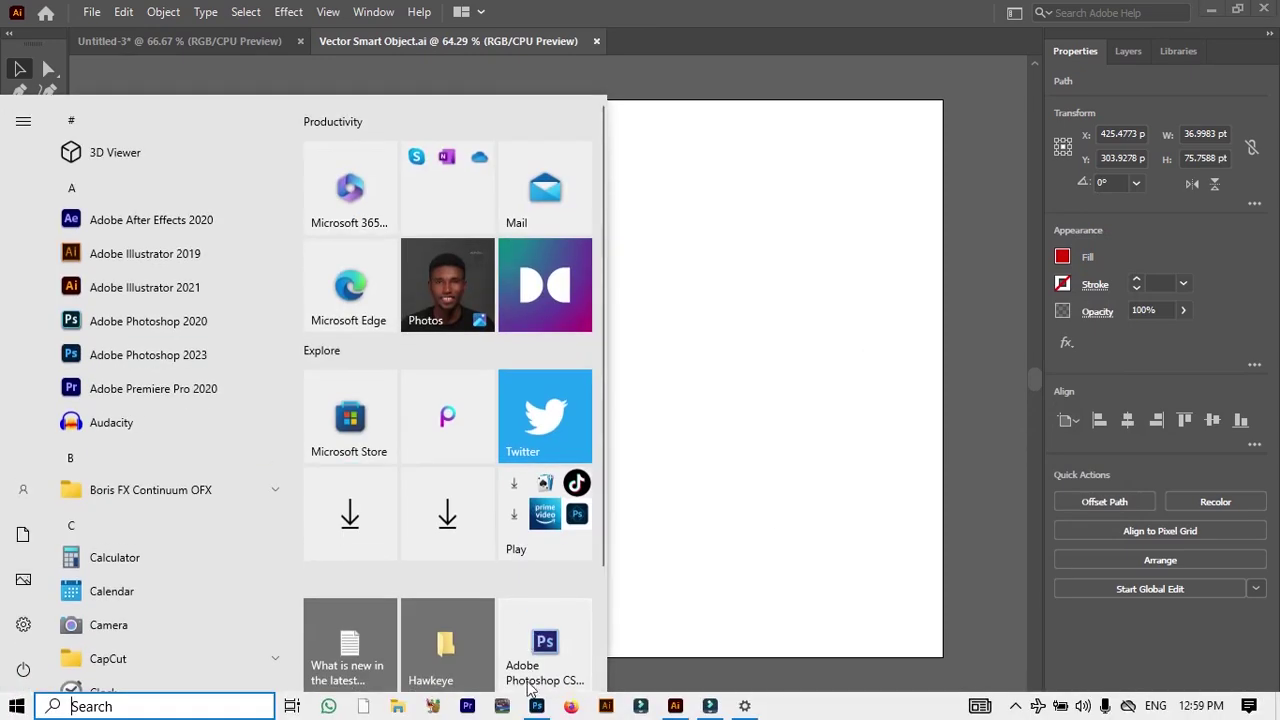
click(536, 706)
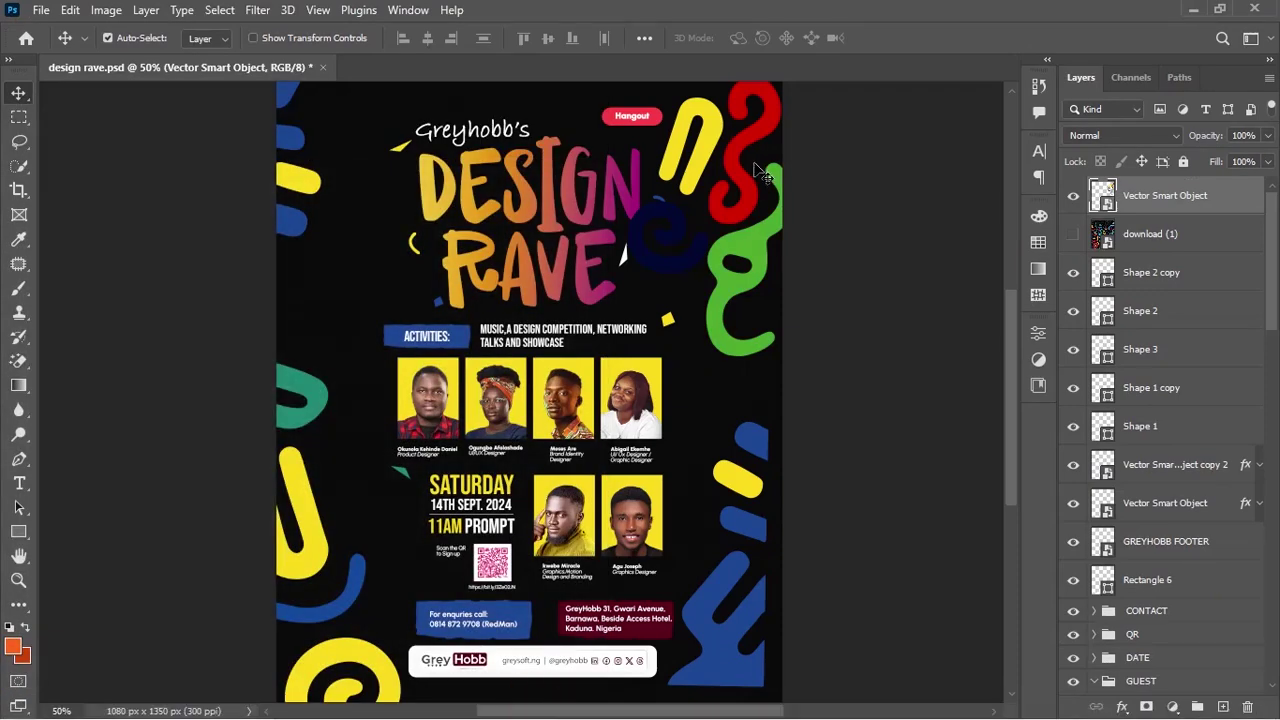
drag(748, 172, 764, 207)
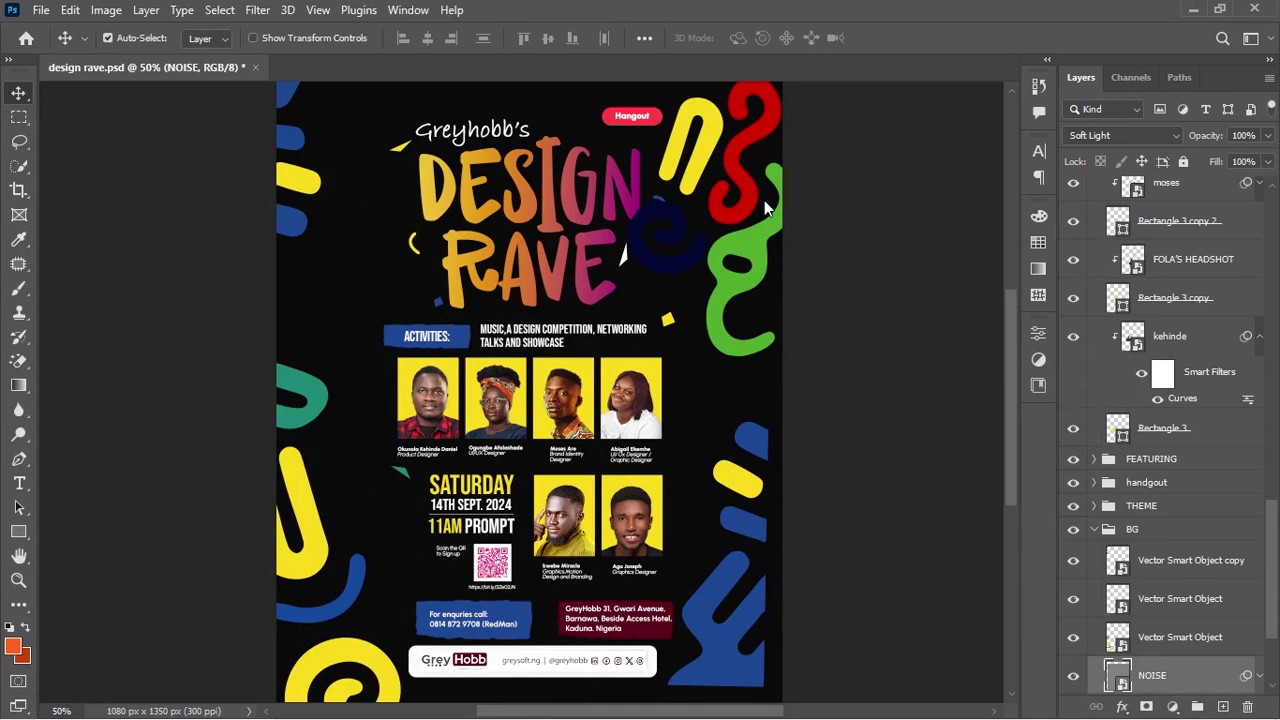
drag(764, 207, 774, 217)
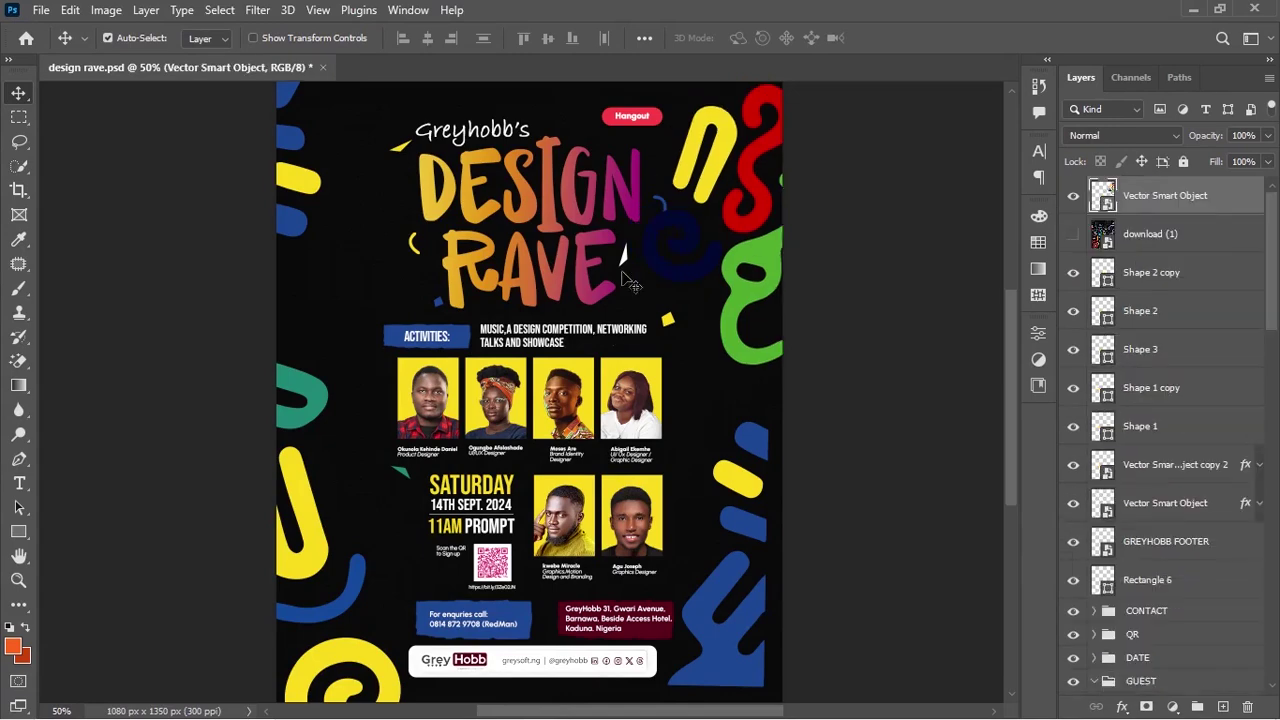
- Switch back to Illustrator and move all four squiggles together up and to the right on the Smart Object's artboard
key(super)
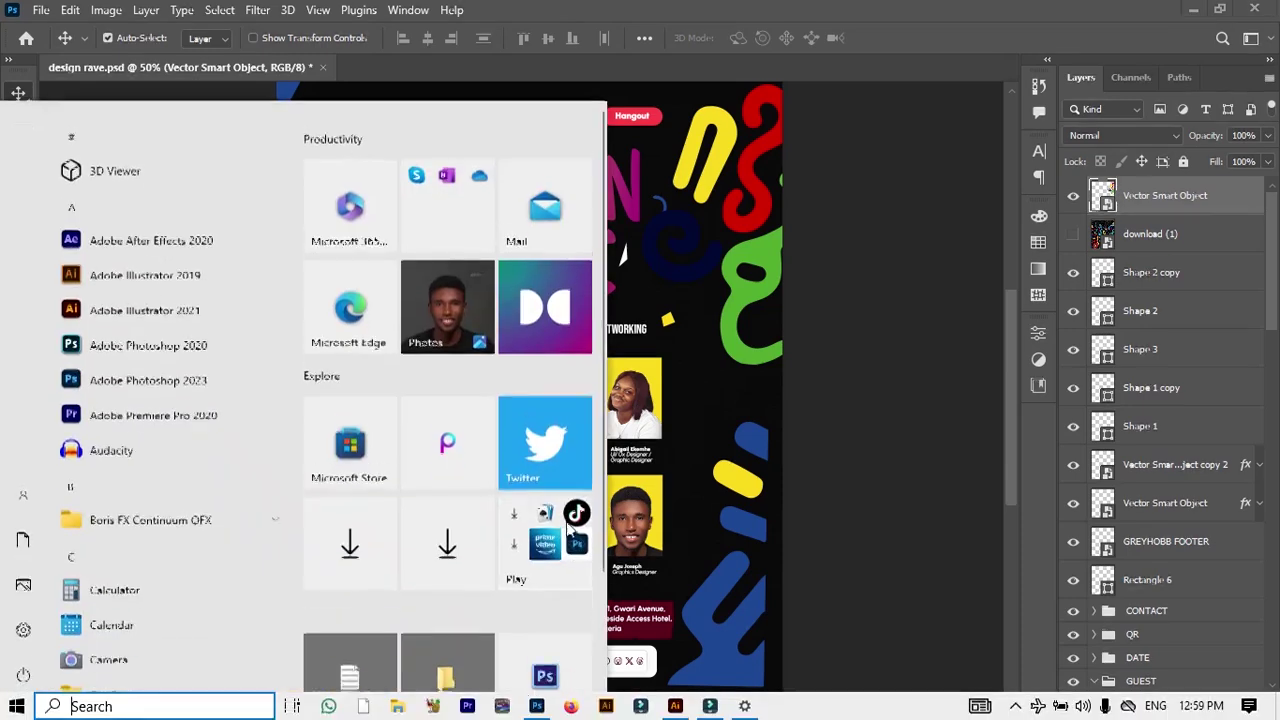
click(677, 707)
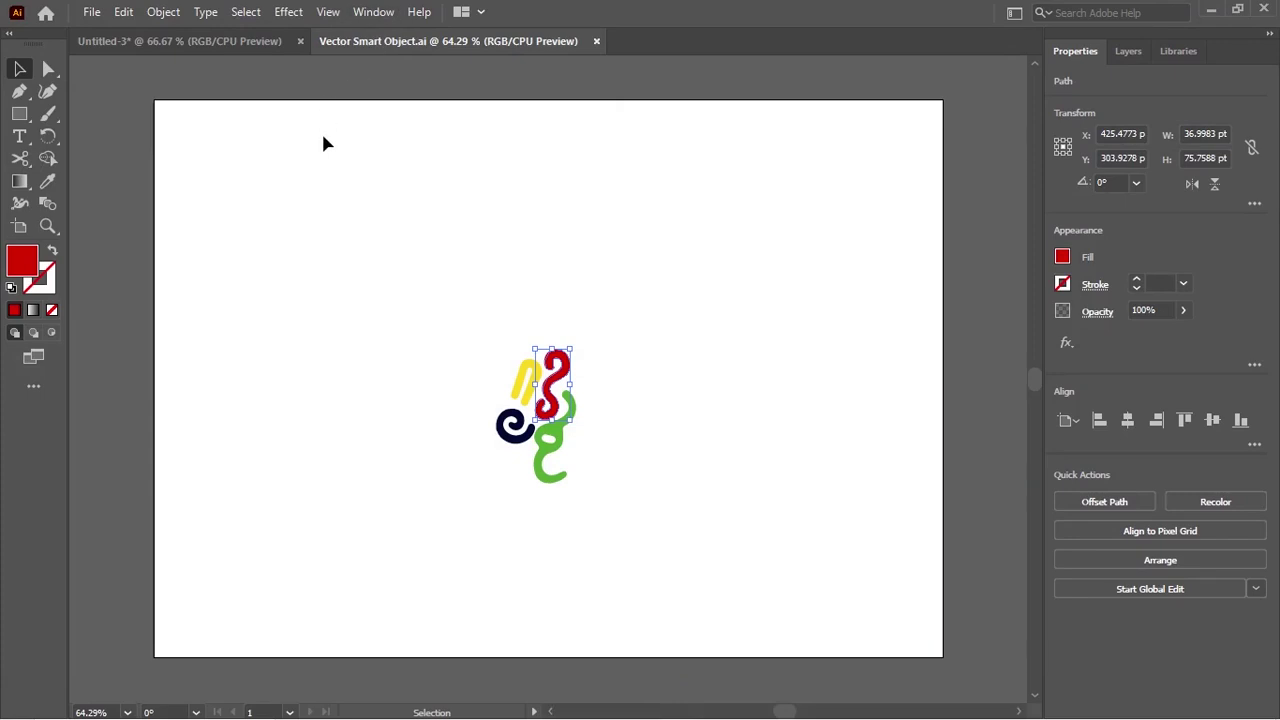
drag(468, 323, 602, 531)
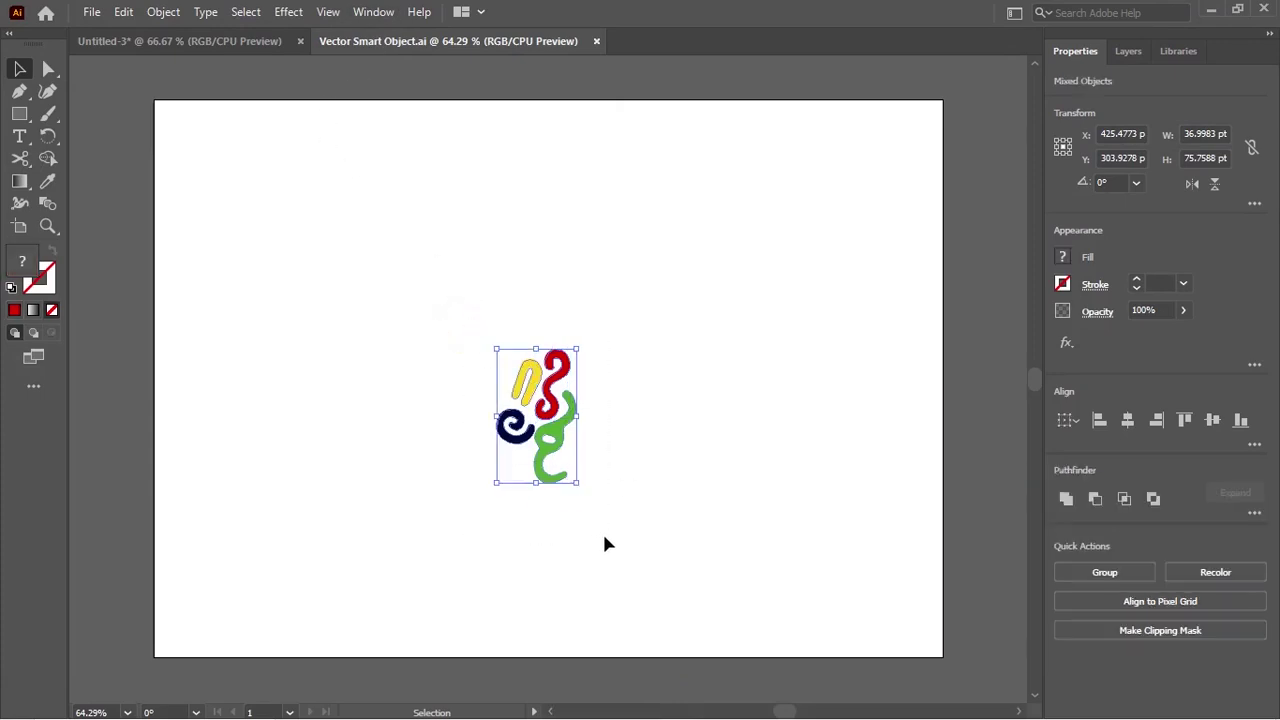
drag(553, 403, 539, 345)
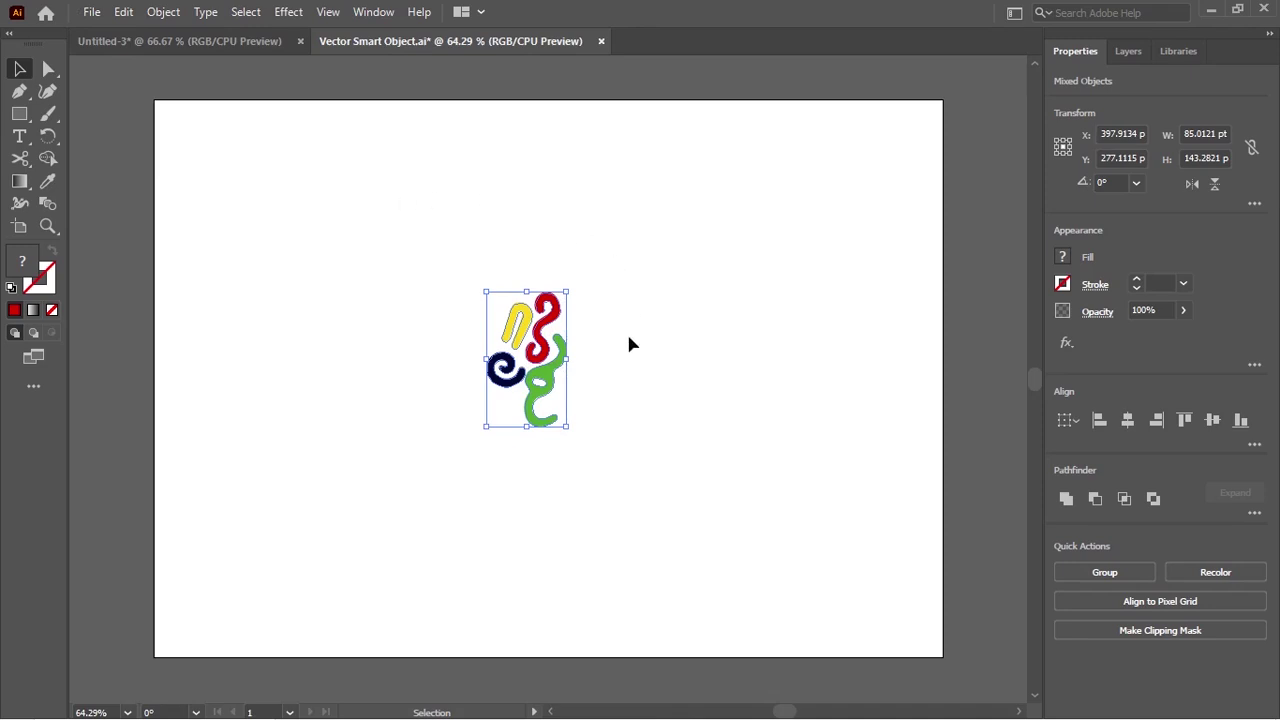
drag(557, 393, 623, 348)
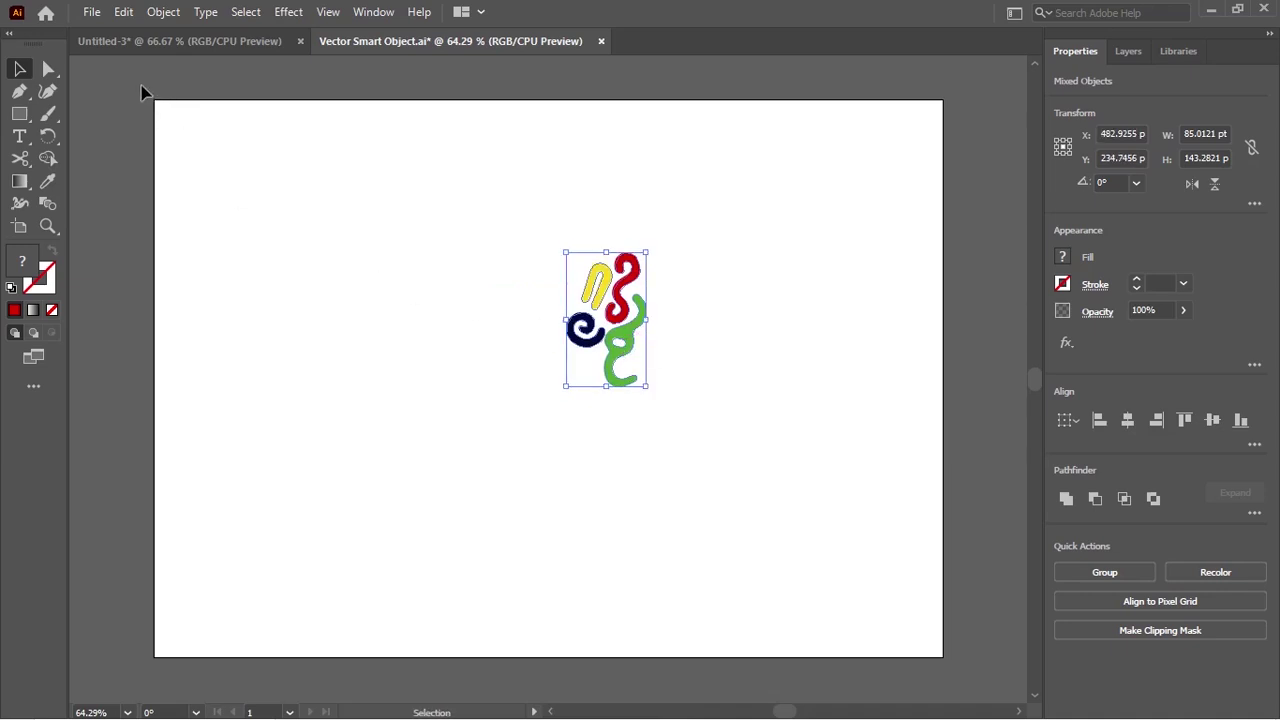
click(93, 14)
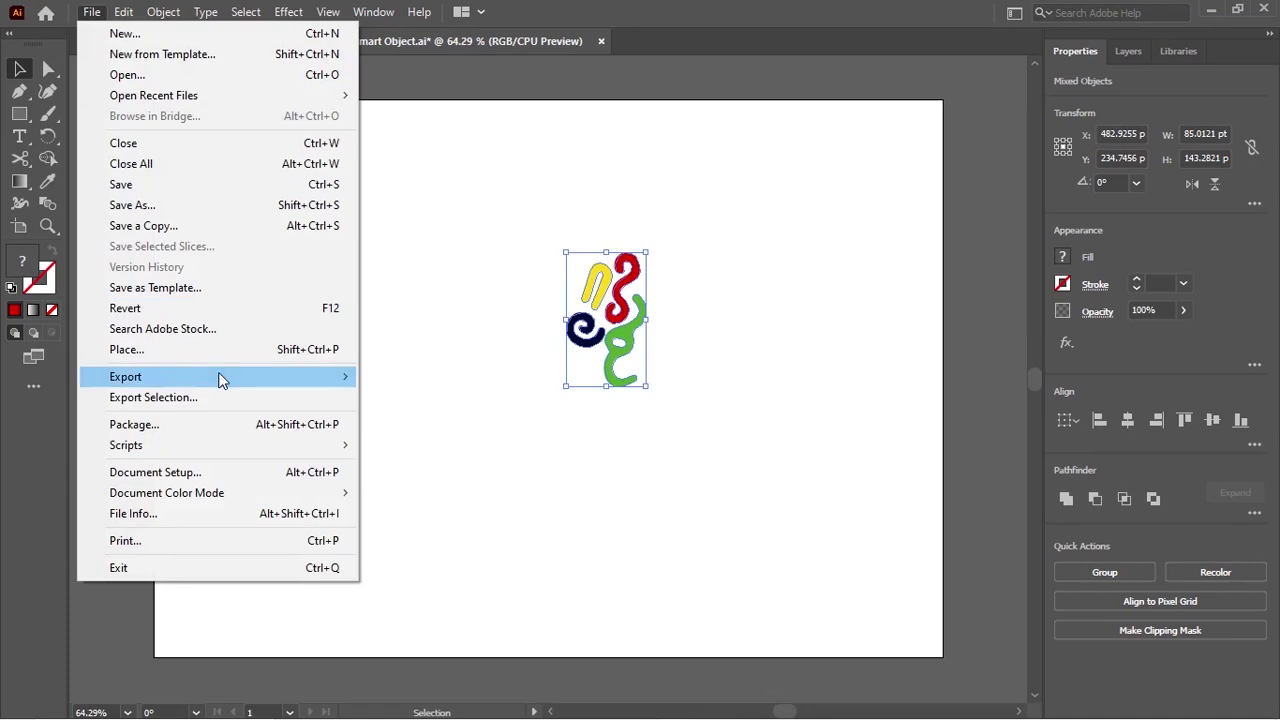
mouse_move(222, 379)
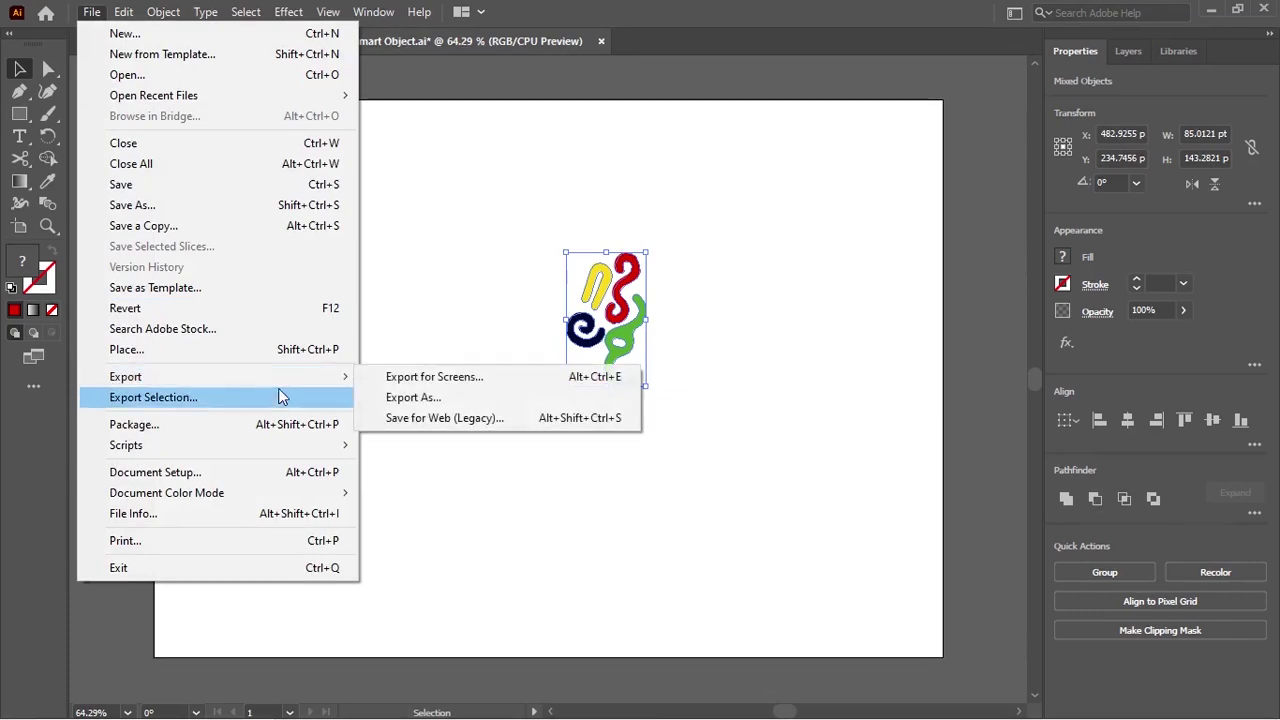
click(456, 402)
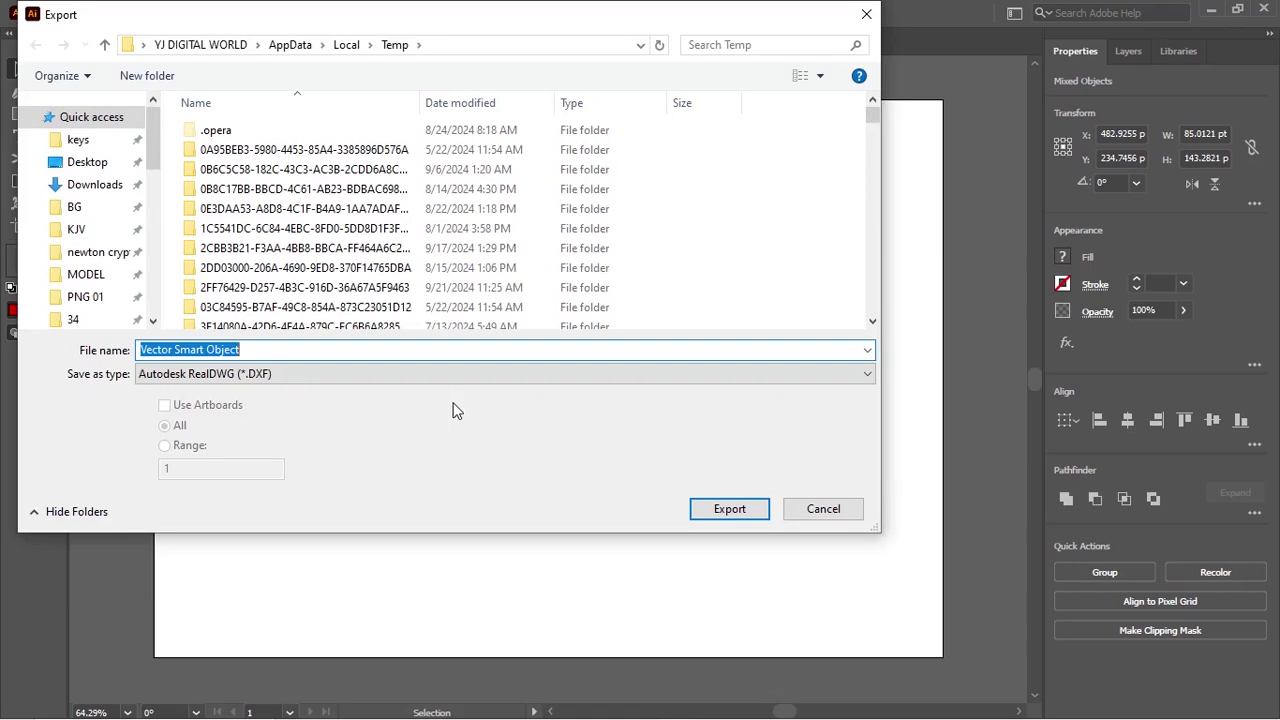
click(323, 374)
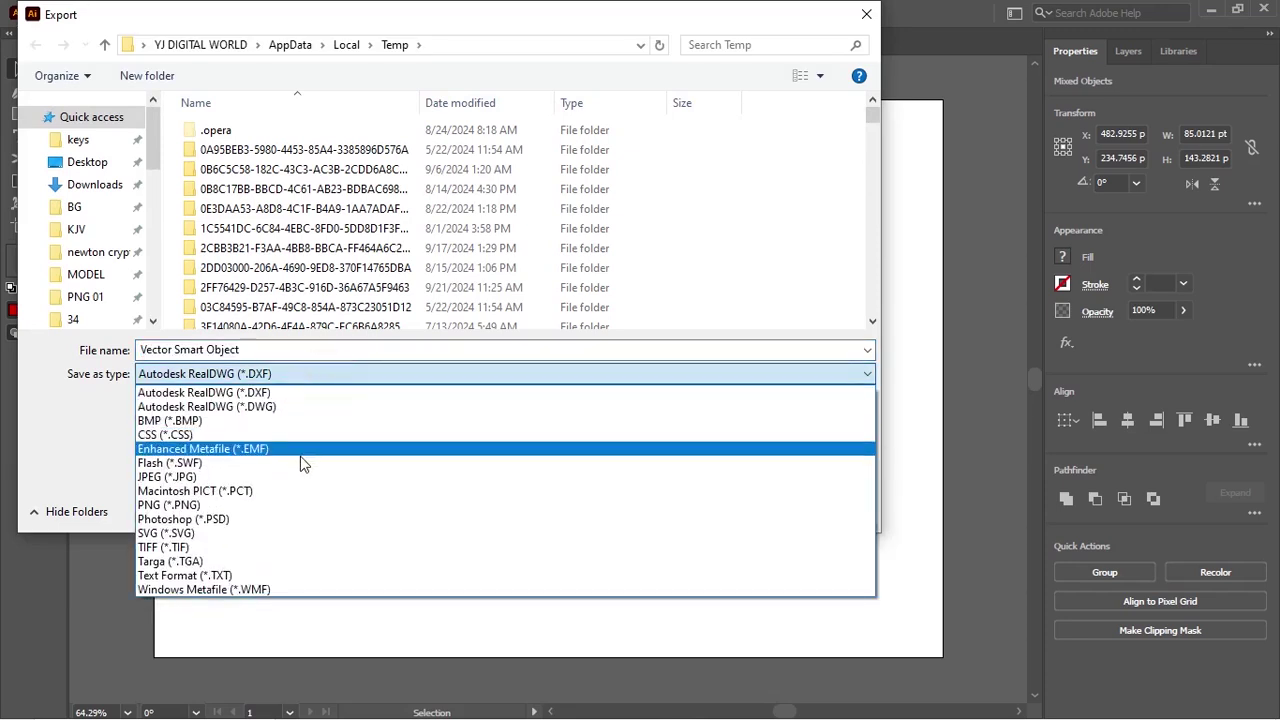
click(278, 505)
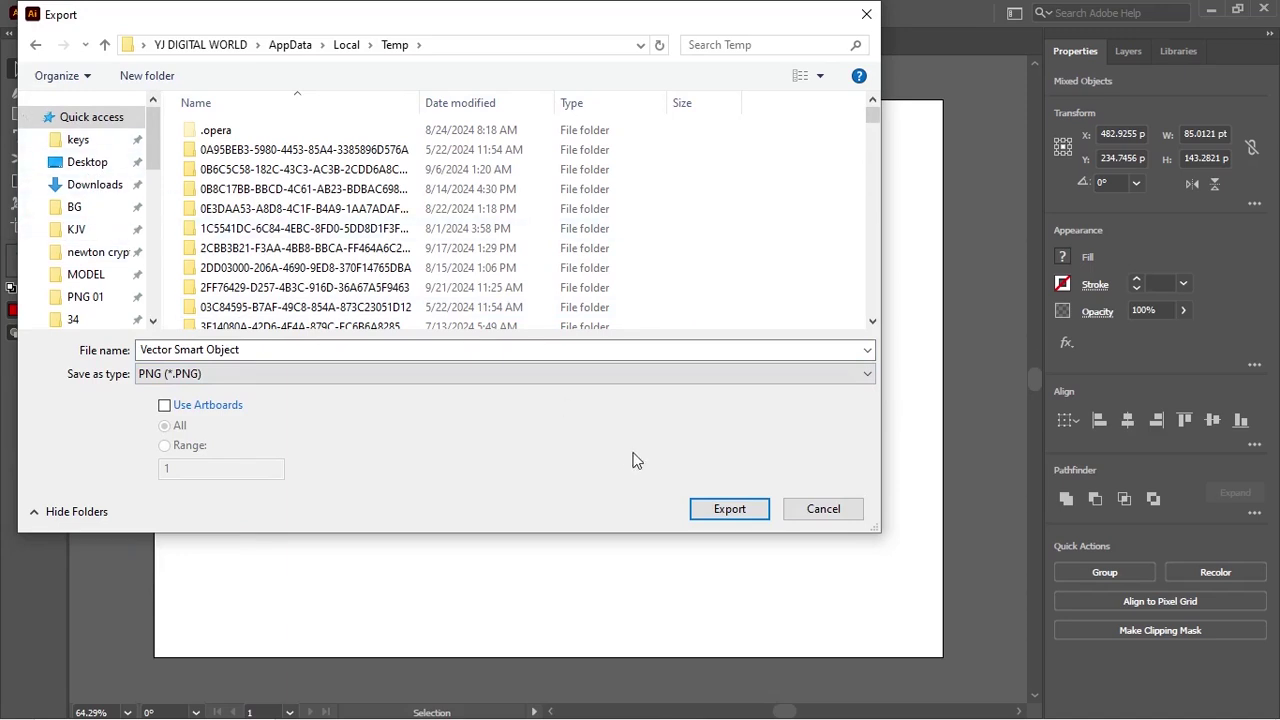
click(867, 15)
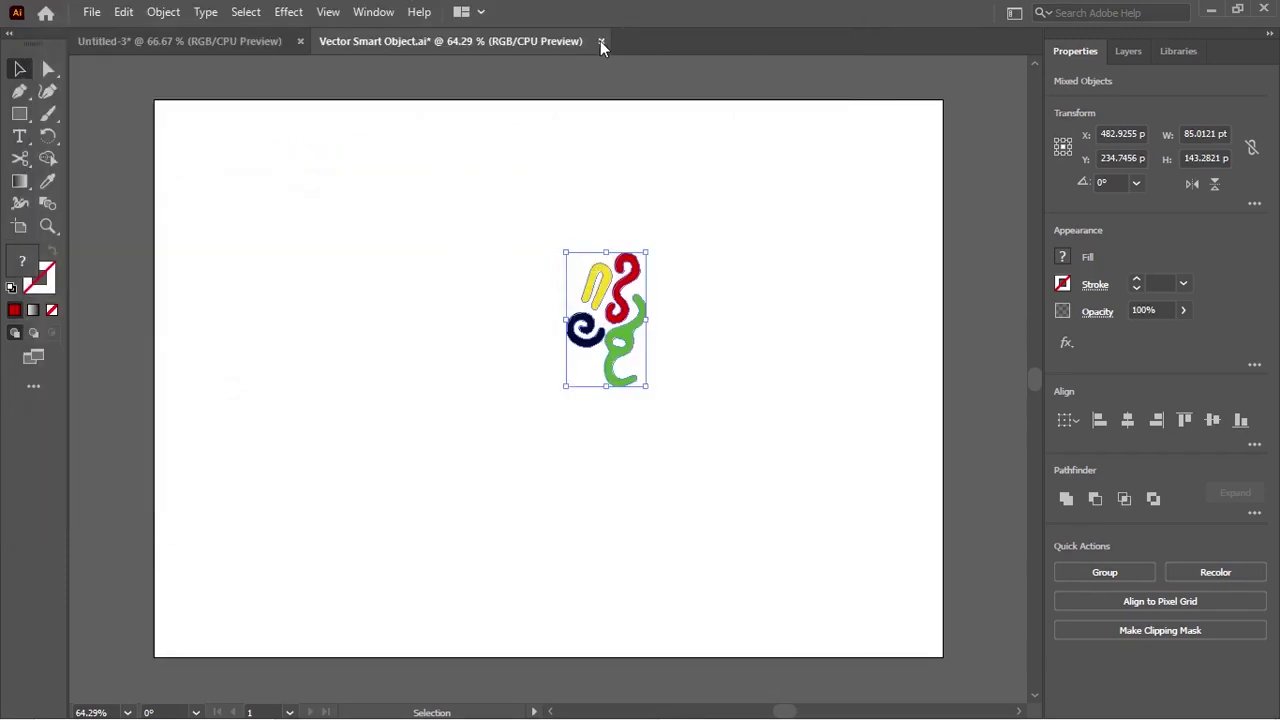
click(92, 12)
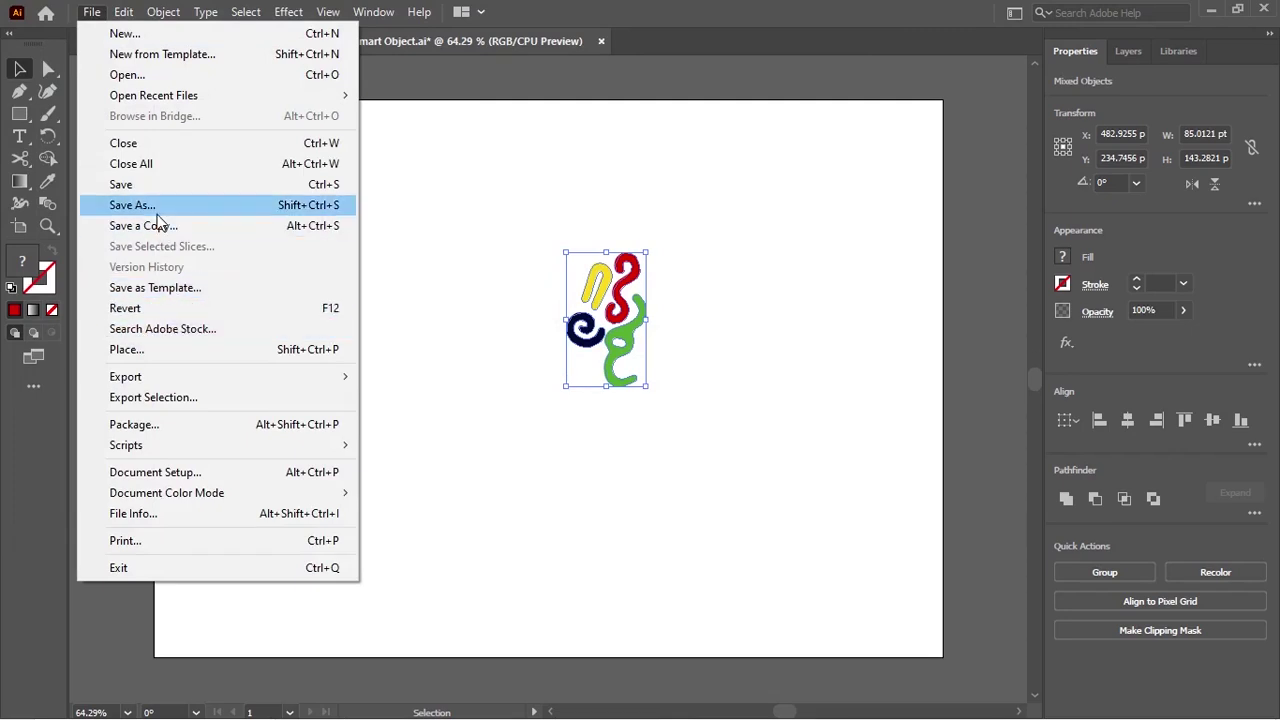
click(151, 208)
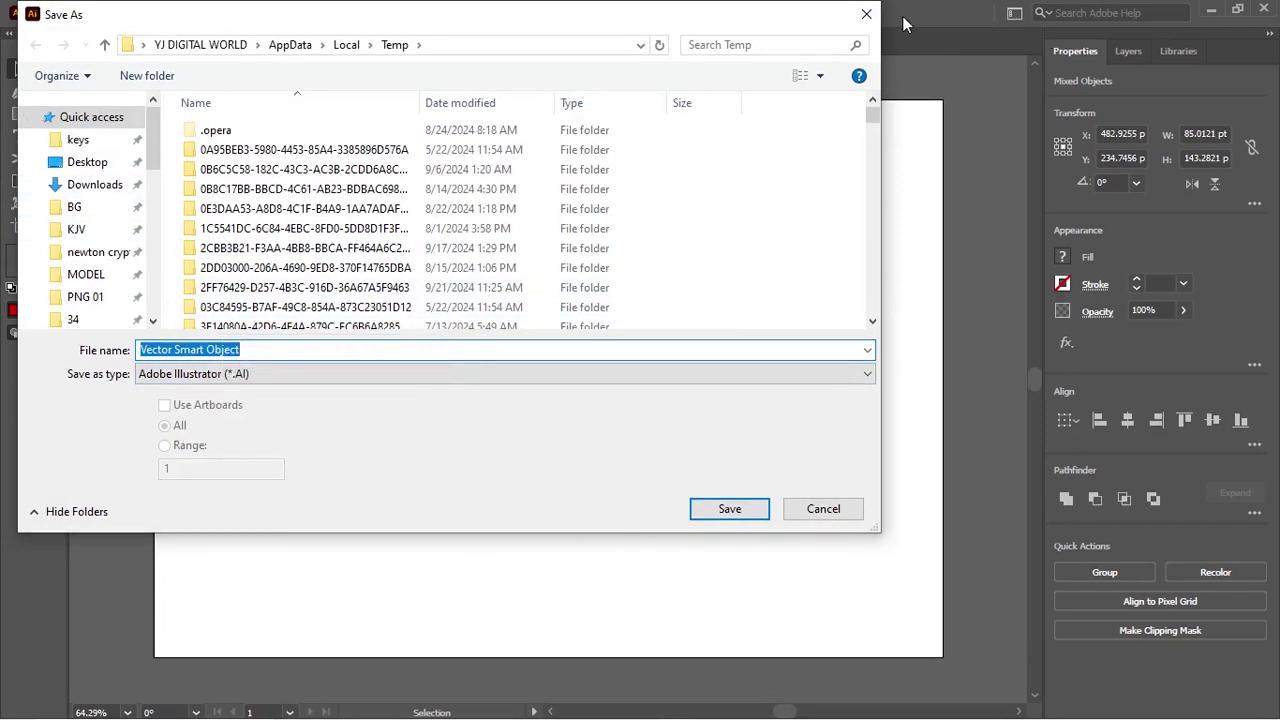
click(866, 14)
- Deselect the squiggles, switch to Photoshop, and nudge the squiggles Smart Object slightly up and to the right on the poster
click(575, 463)
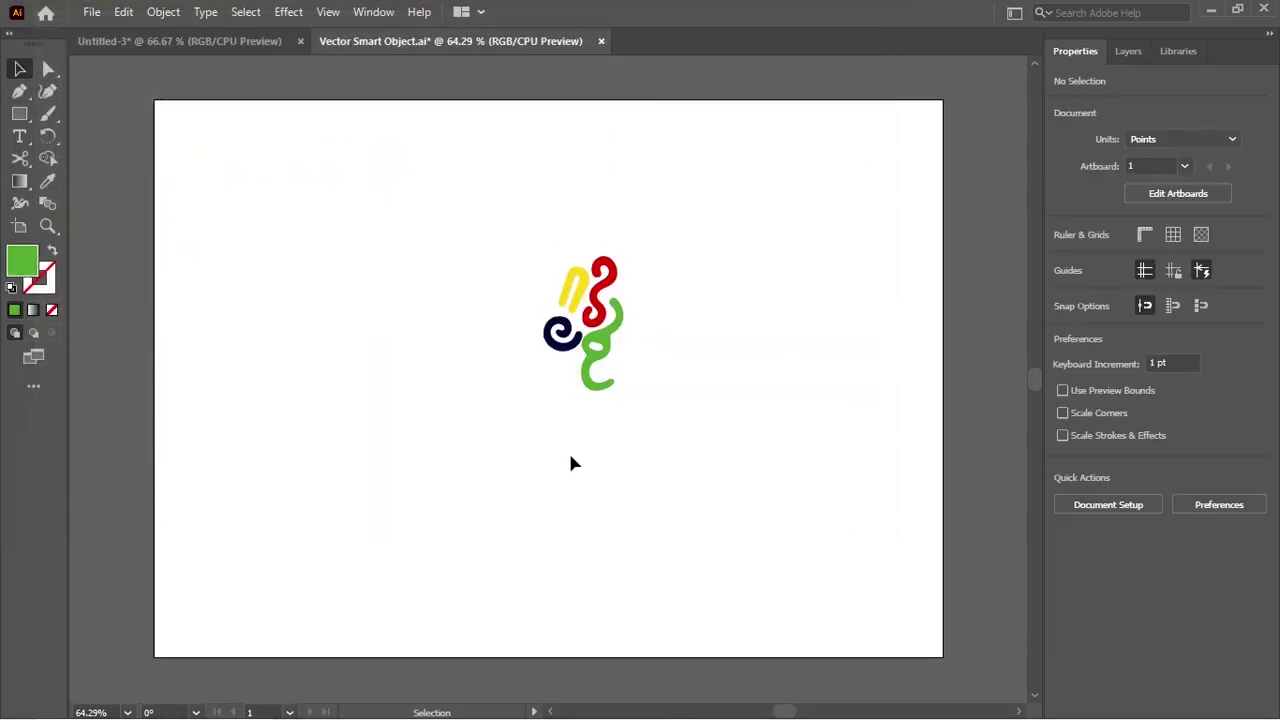
key(super)
click(536, 706)
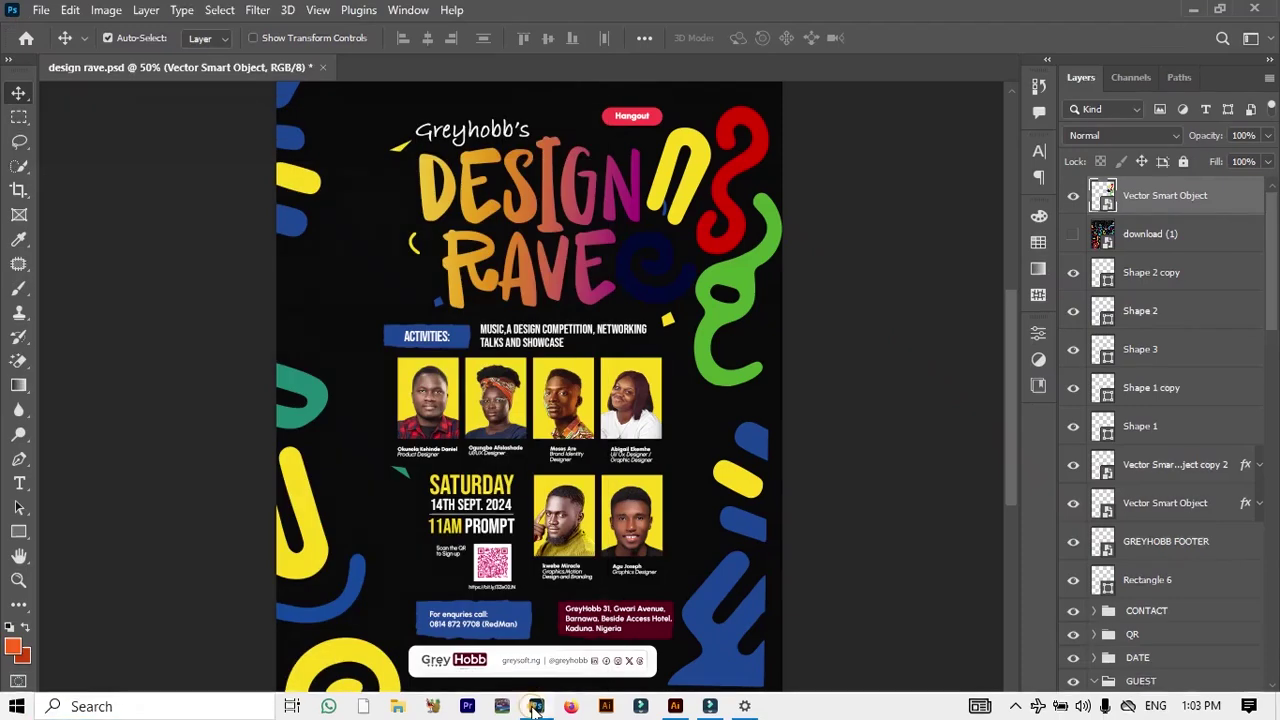
mouse_move(726, 190)
mouse_down()
mouse_move(752, 200)
mouse_move(745, 212)
mouse_move(722, 190)
mouse_move(733, 187)
mouse_up()
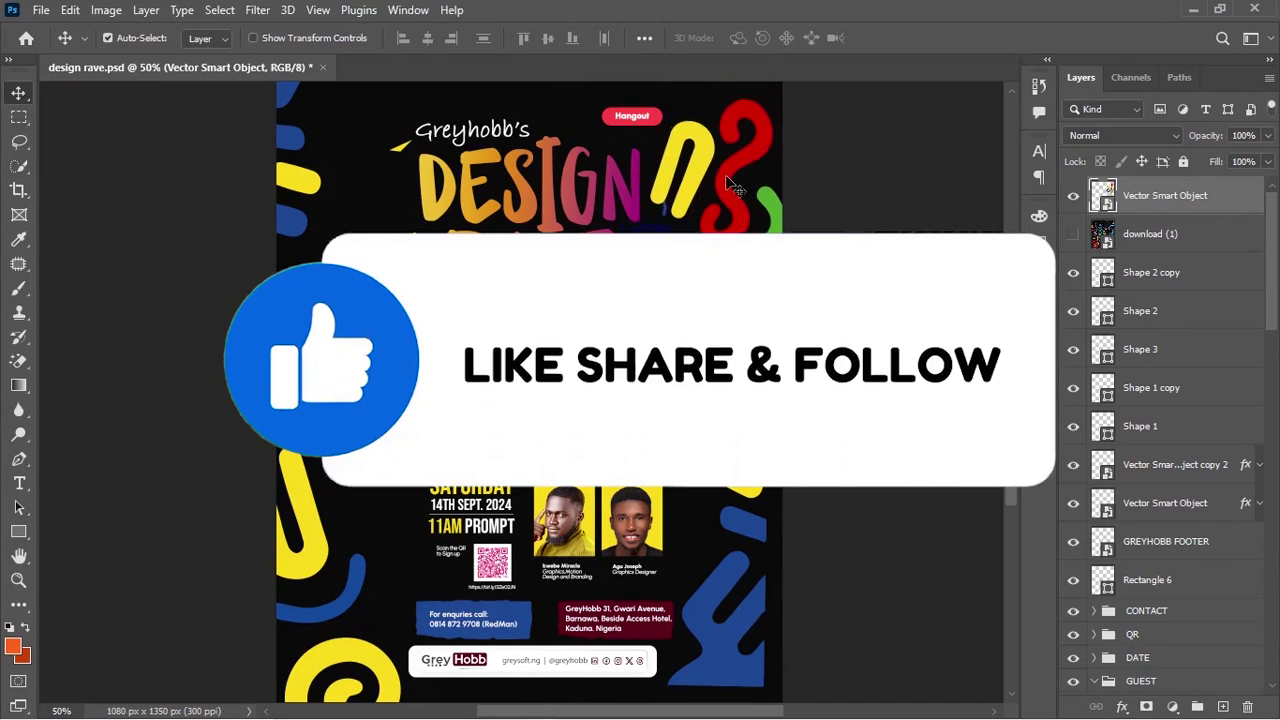